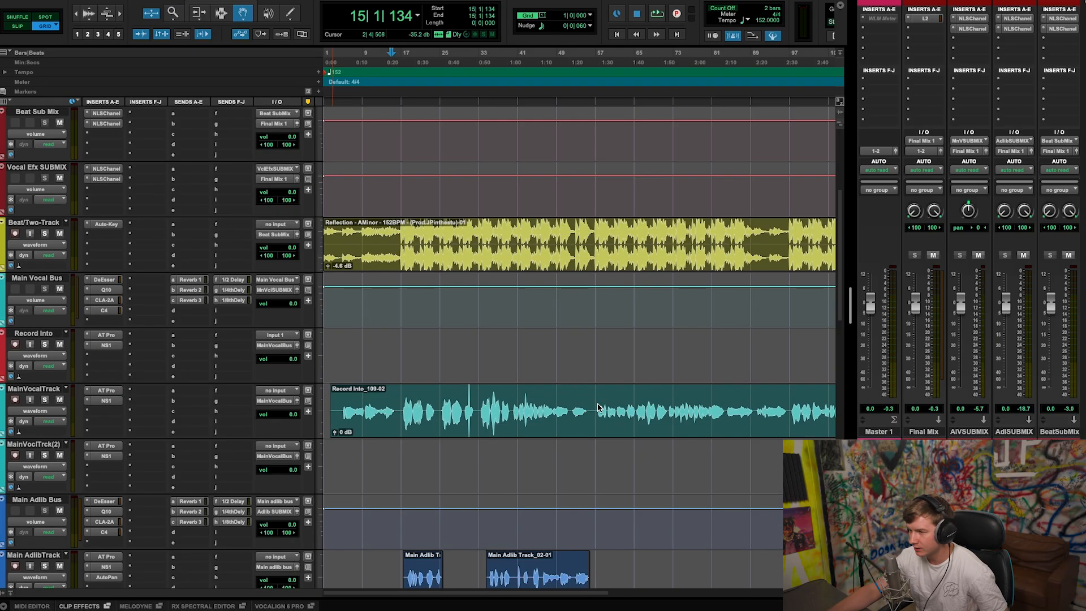
Step: Place the playback cursor at bar 14 on the timeline
click(401, 57)
click(408, 56)
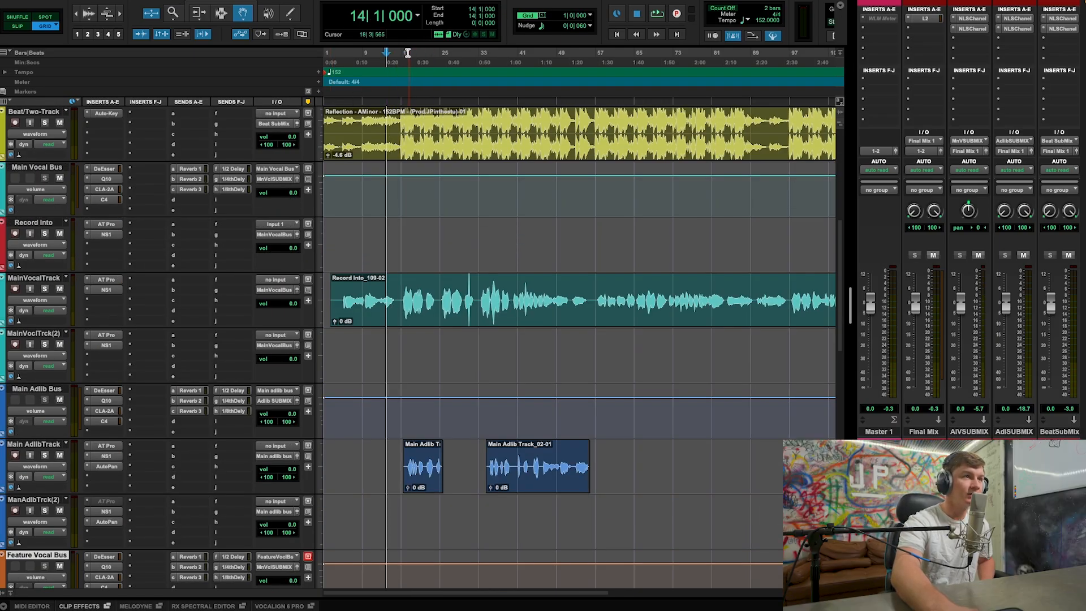
click(386, 52)
Step: Review the submix tracks and the Auto-Tune Pro settings on MainVocalTrack, closing the plug-in when finished
scroll(189, 238, up, 8)
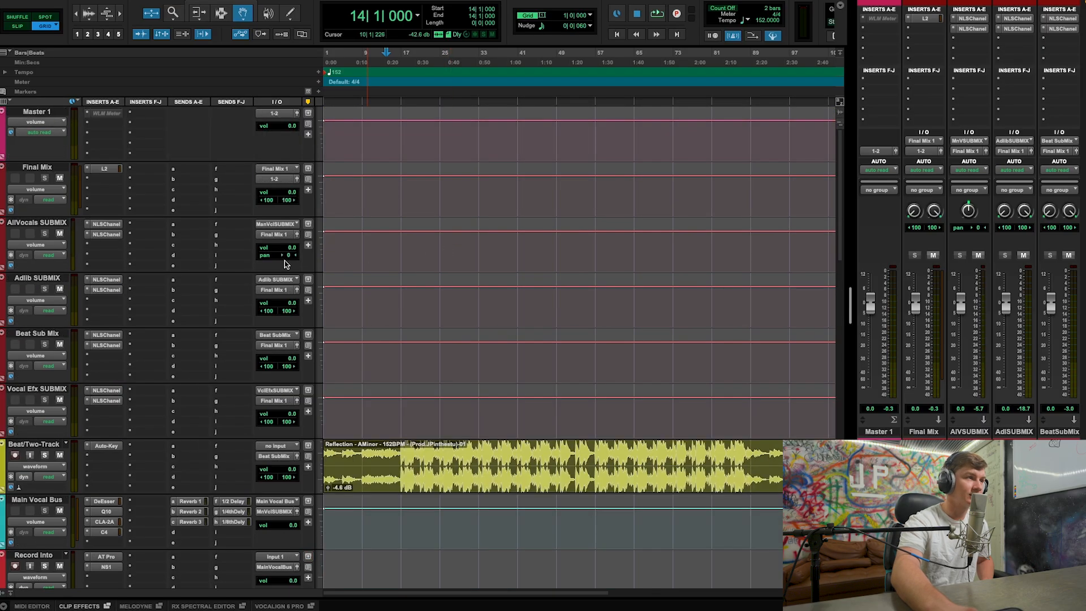
scroll(125, 176, down, 3)
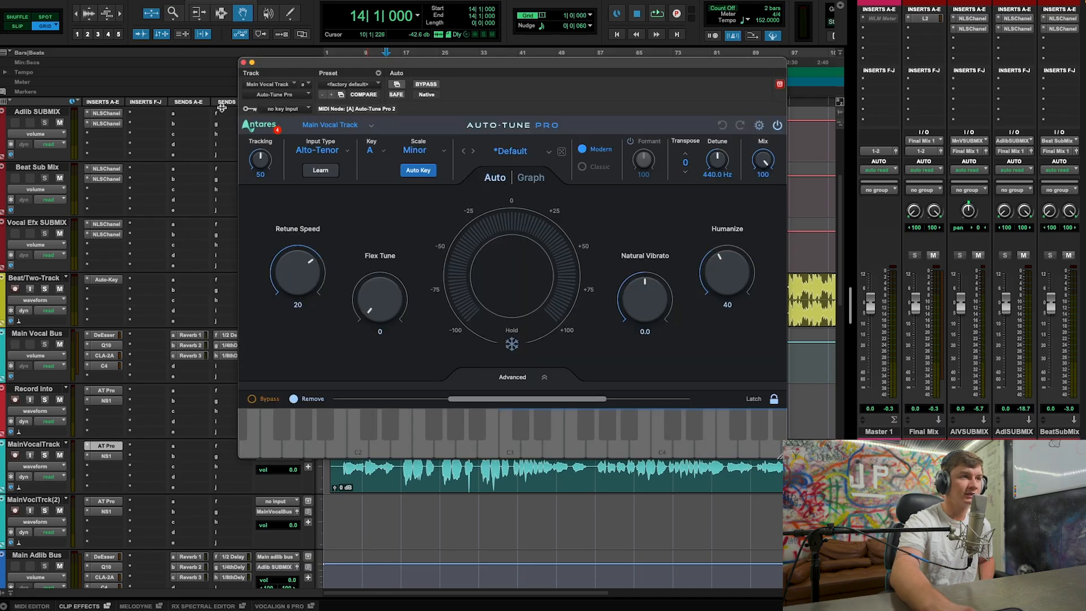
click(243, 62)
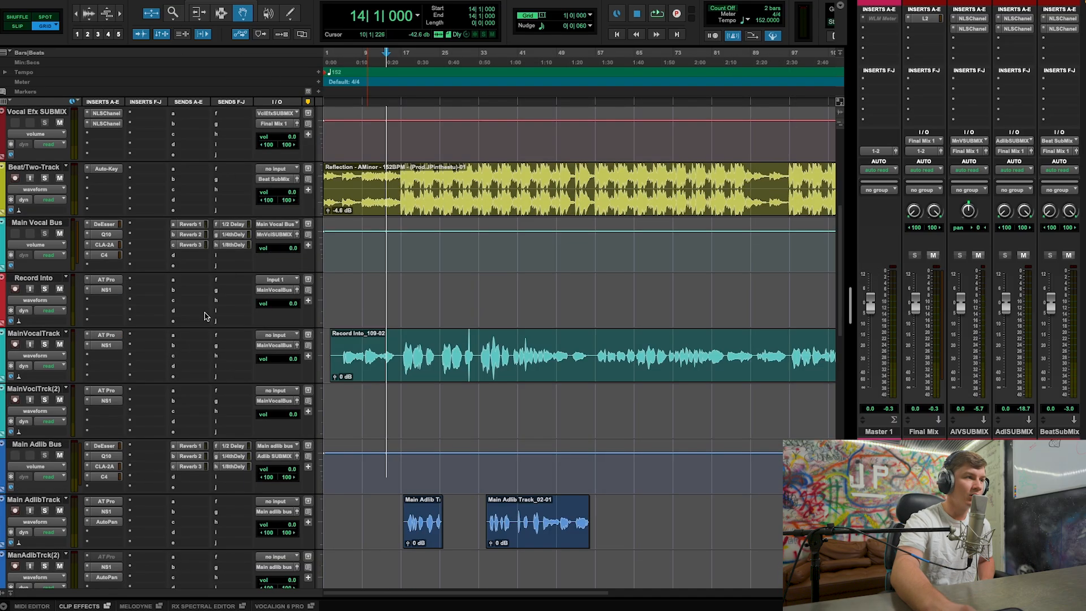
Step: Examine the main, feature and effects tracks, including the Vocal Efx Bus and the Feature Vocal Bus
scroll(191, 319, down, 9)
scroll(140, 340, down, 2)
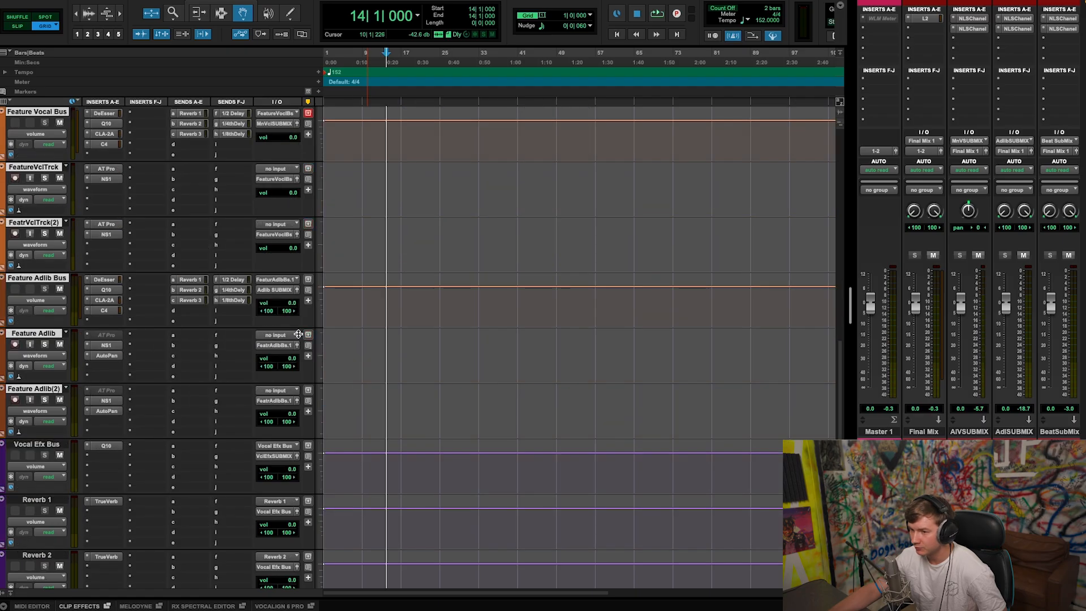
scroll(404, 379, down, 3)
click(60, 279)
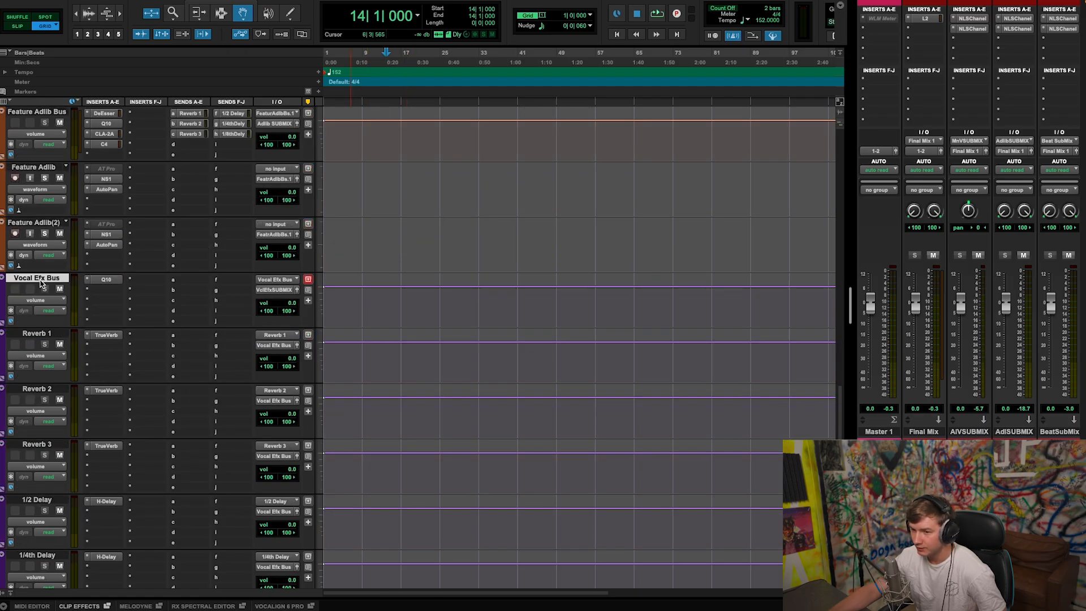
scroll(63, 282, up, 5)
scroll(48, 235, up, 6)
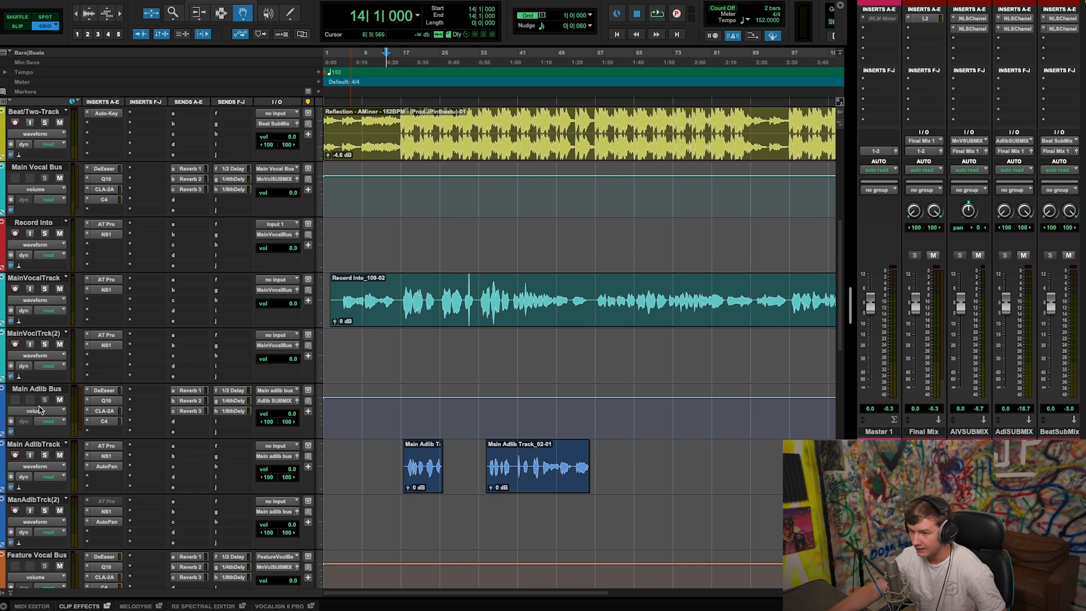
scroll(43, 373, down, 6)
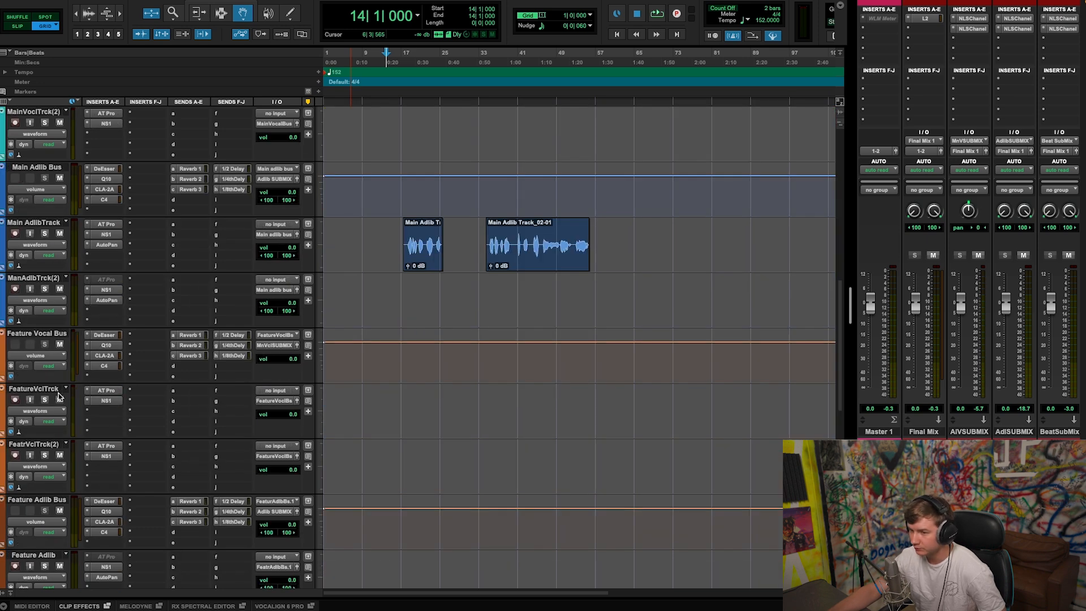
click(41, 224)
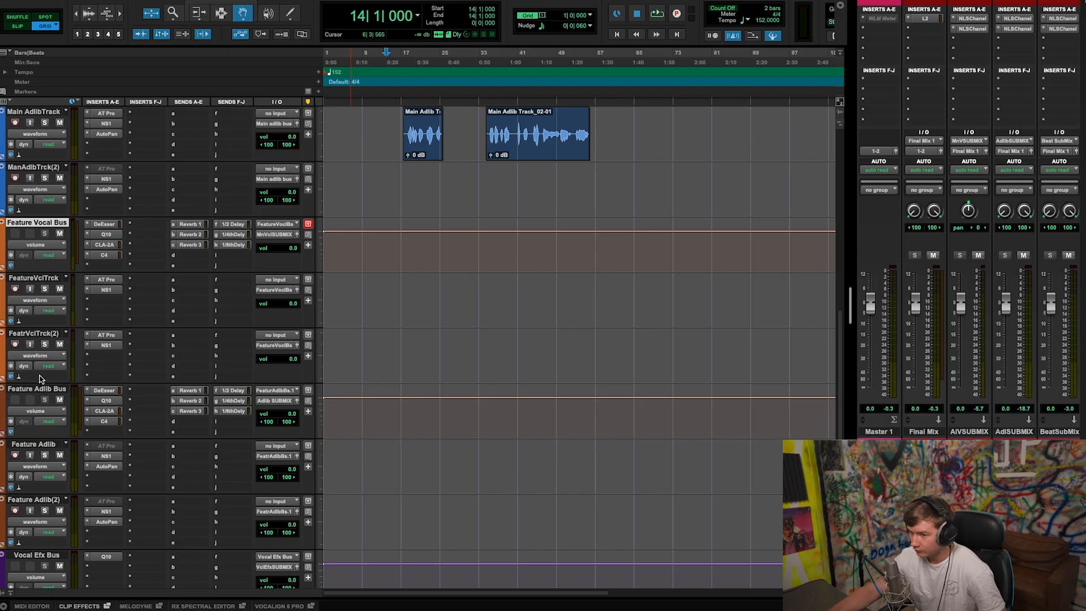
Step: Go through the AllVocals, Adlib, Beat and Vocal Efx submix tracks one by one, selecting each in turn
scroll(41, 380, up, 8)
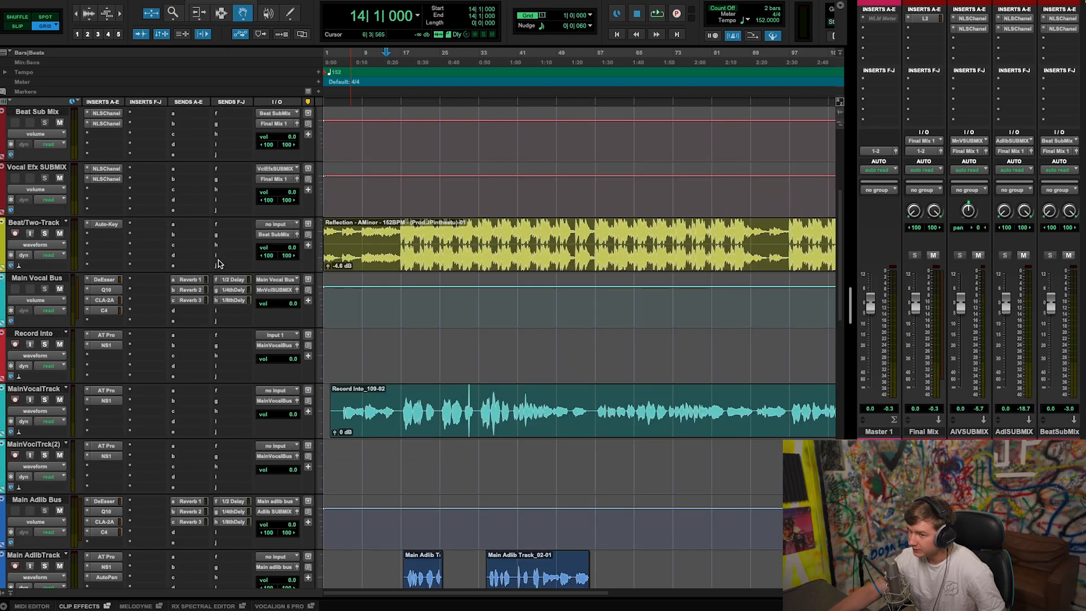
scroll(54, 319, up, 4)
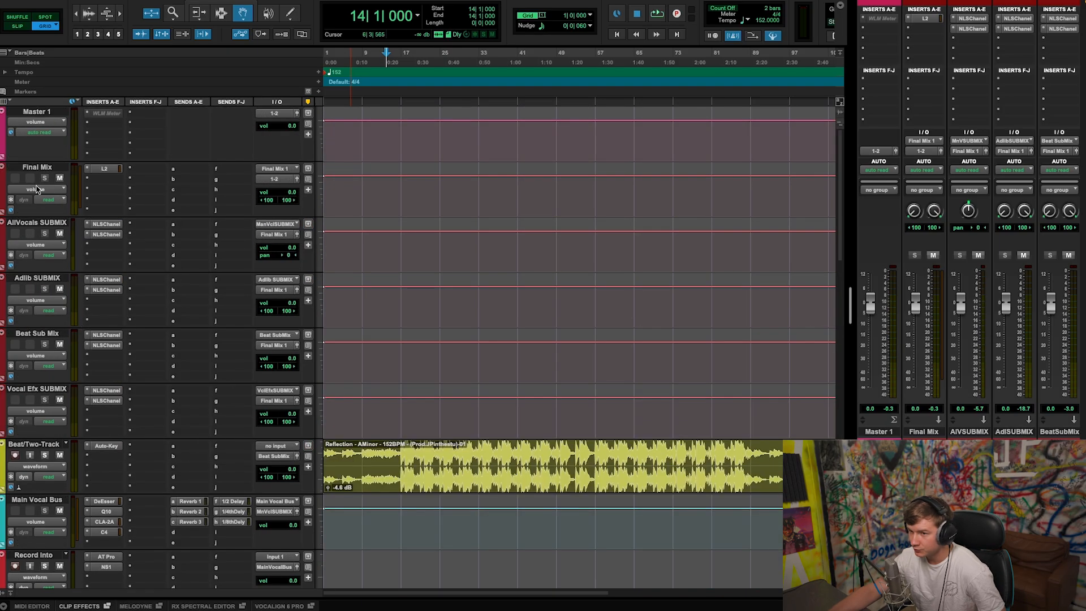
click(46, 224)
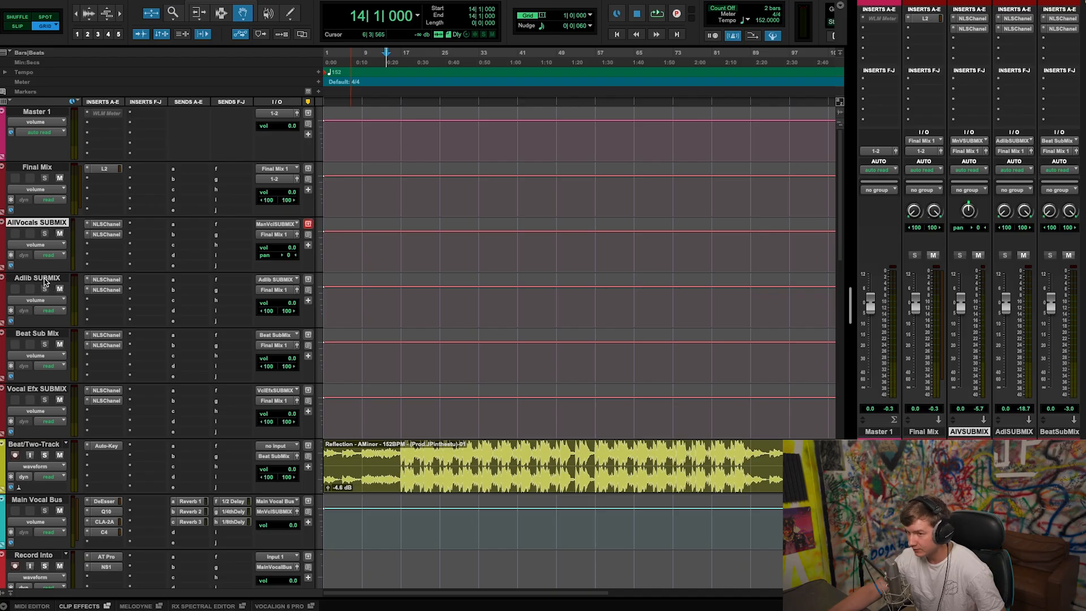
click(46, 279)
click(33, 334)
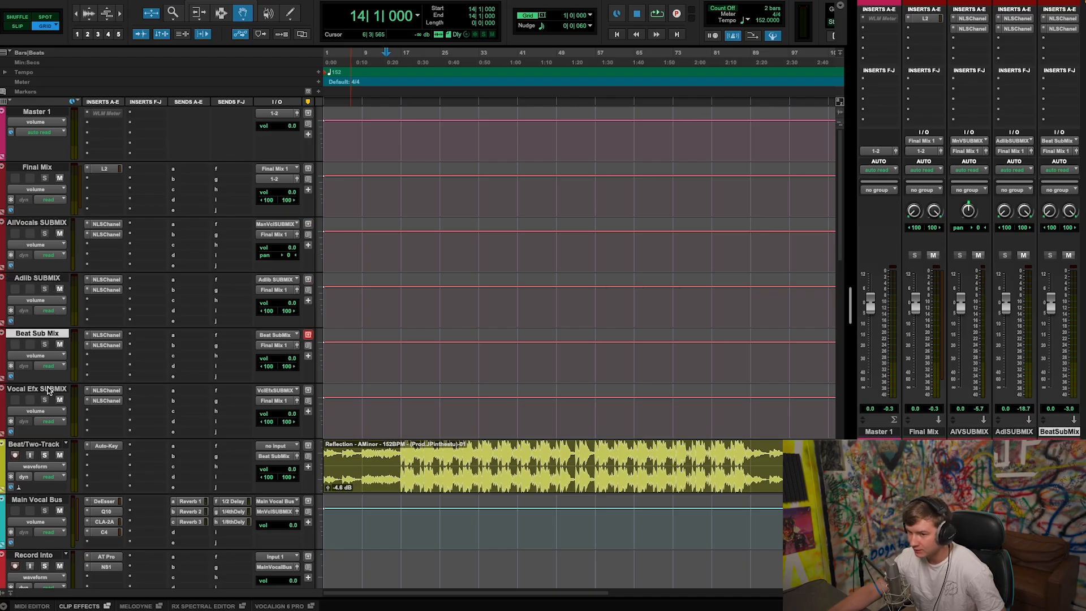
click(49, 390)
click(38, 224)
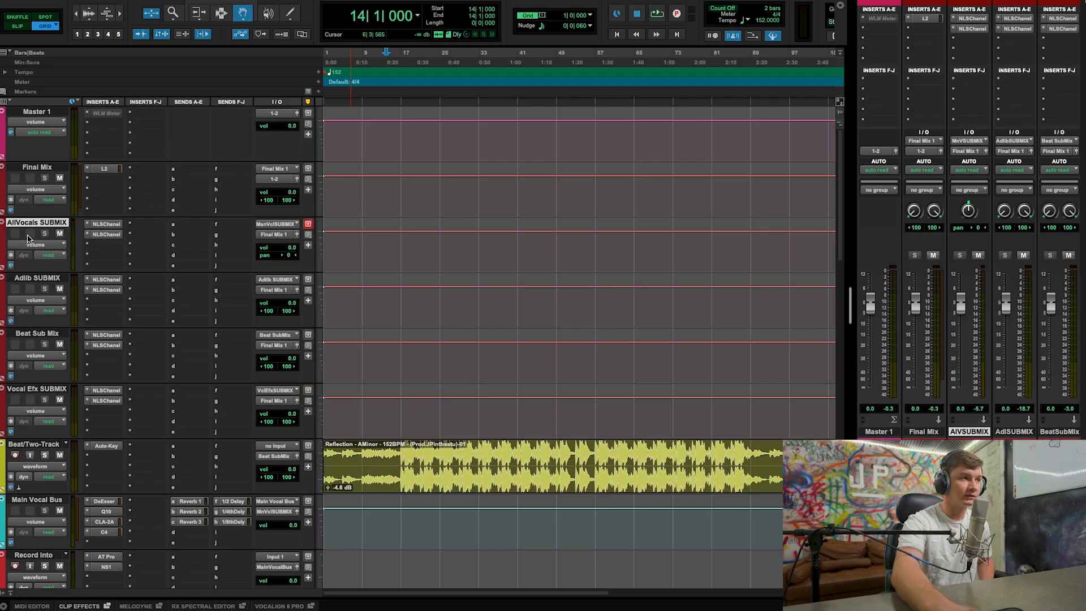
click(53, 279)
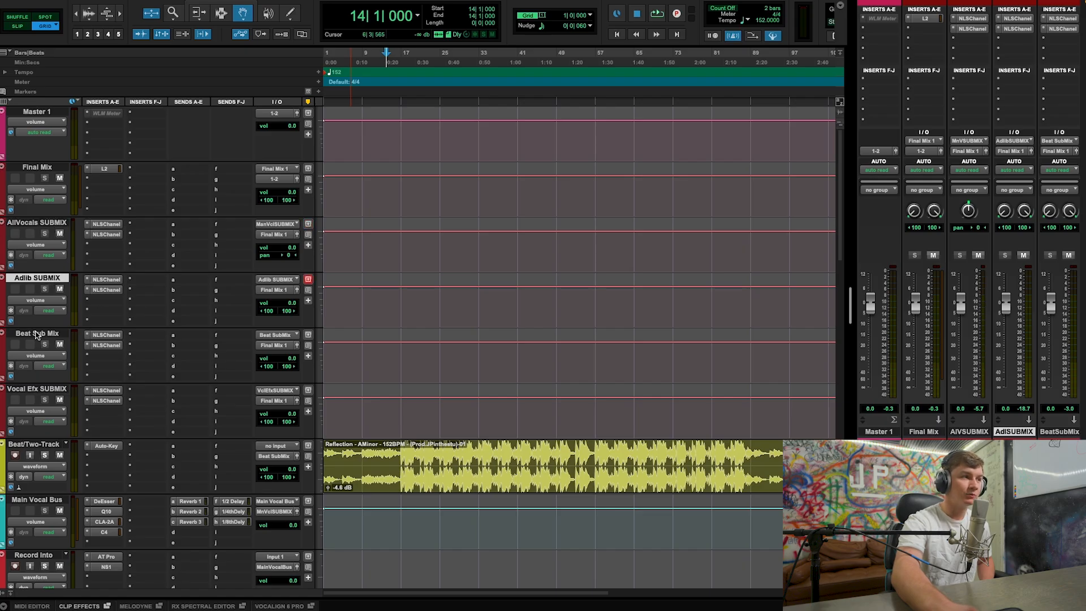
click(36, 335)
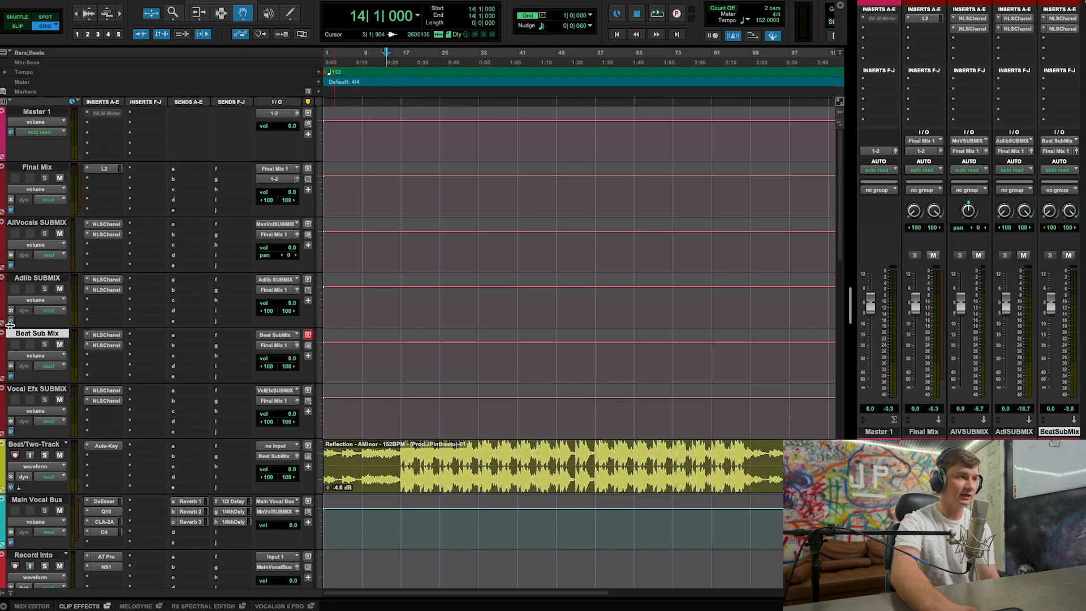
click(48, 390)
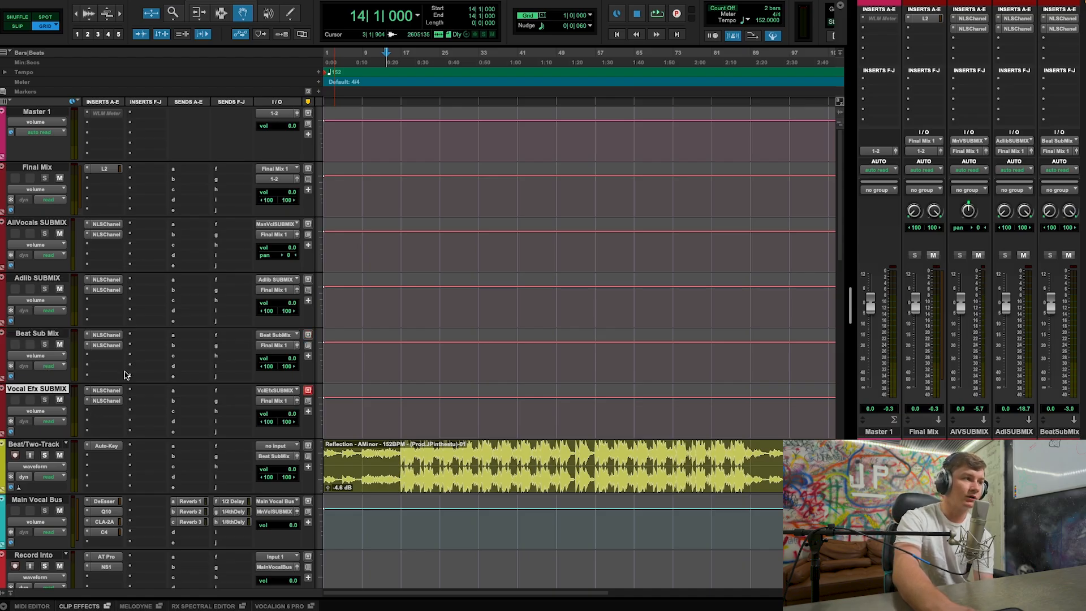
Step: Inspect the TrueVerb plug-ins on Reverb 3, 2 and 1 and the H-Delay on 1/4th Delay, leaving no plug-in window open
scroll(151, 403, down, 3)
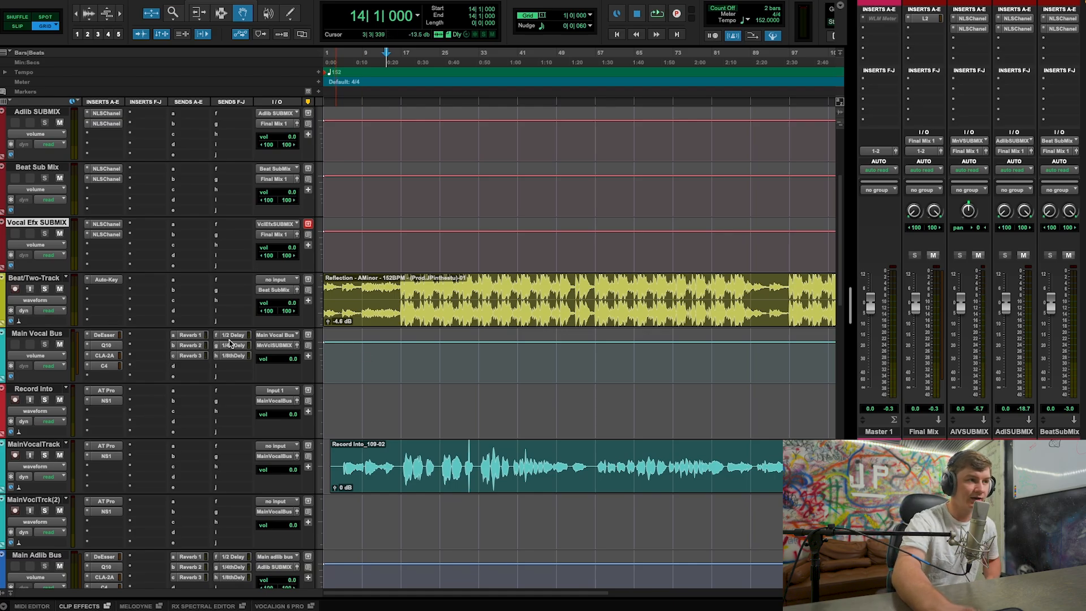
scroll(235, 350, down, 12)
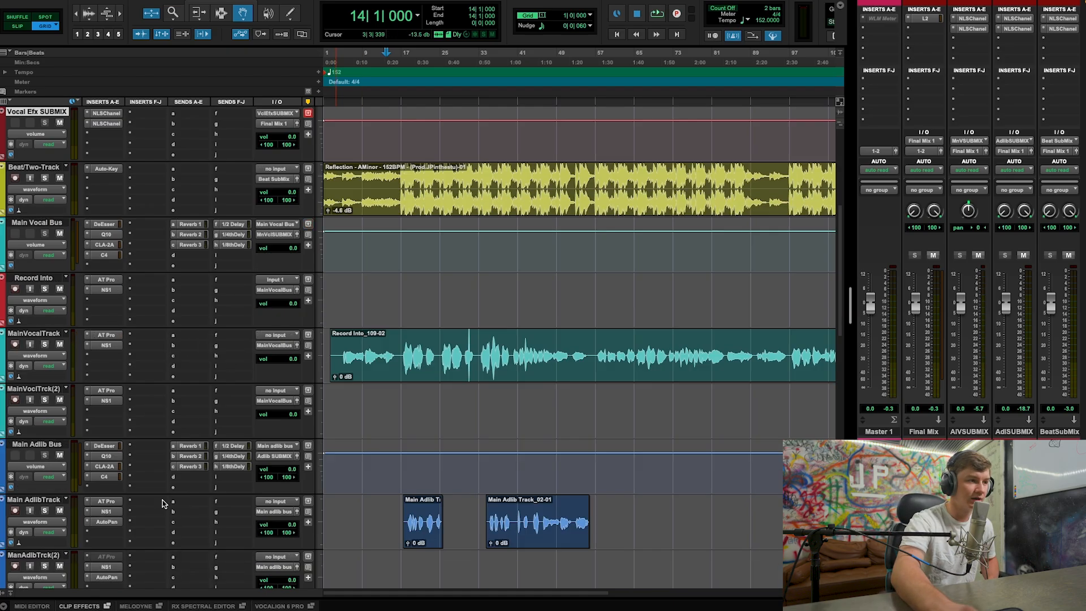
scroll(136, 362, down, 3)
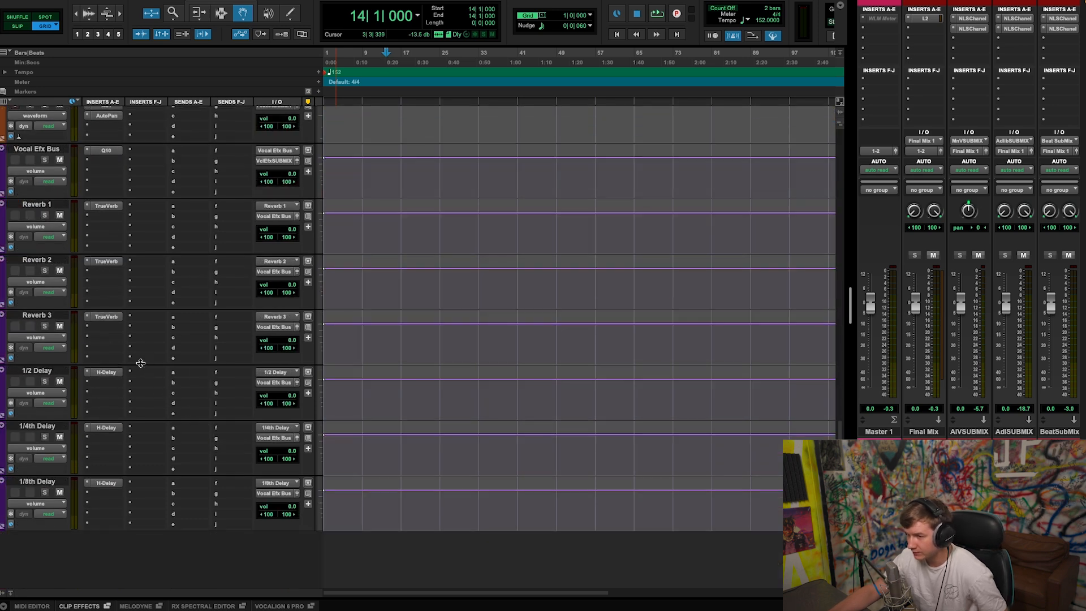
click(104, 335)
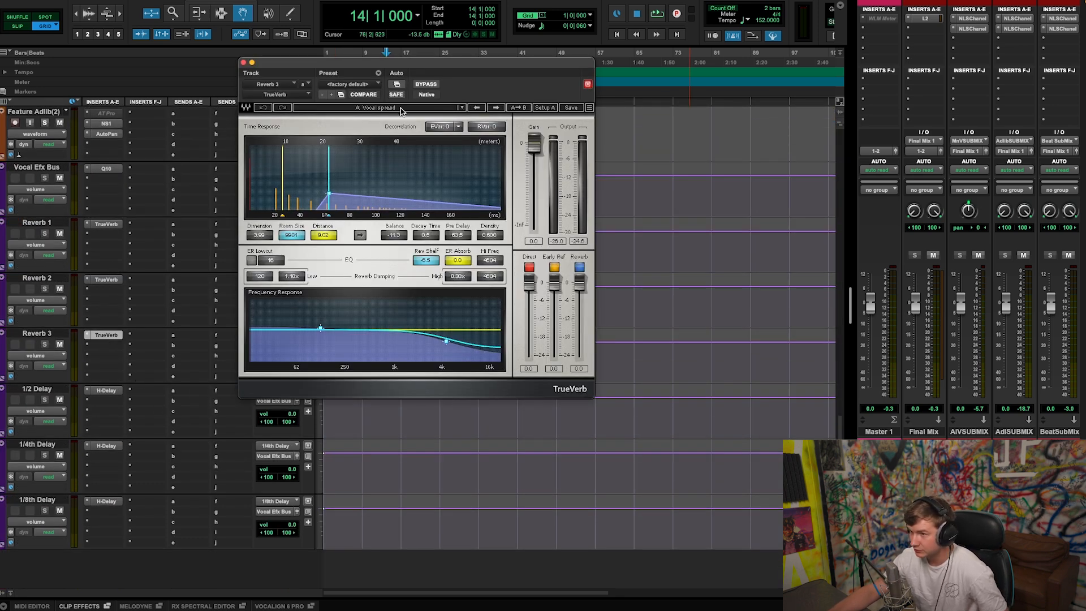
click(111, 281)
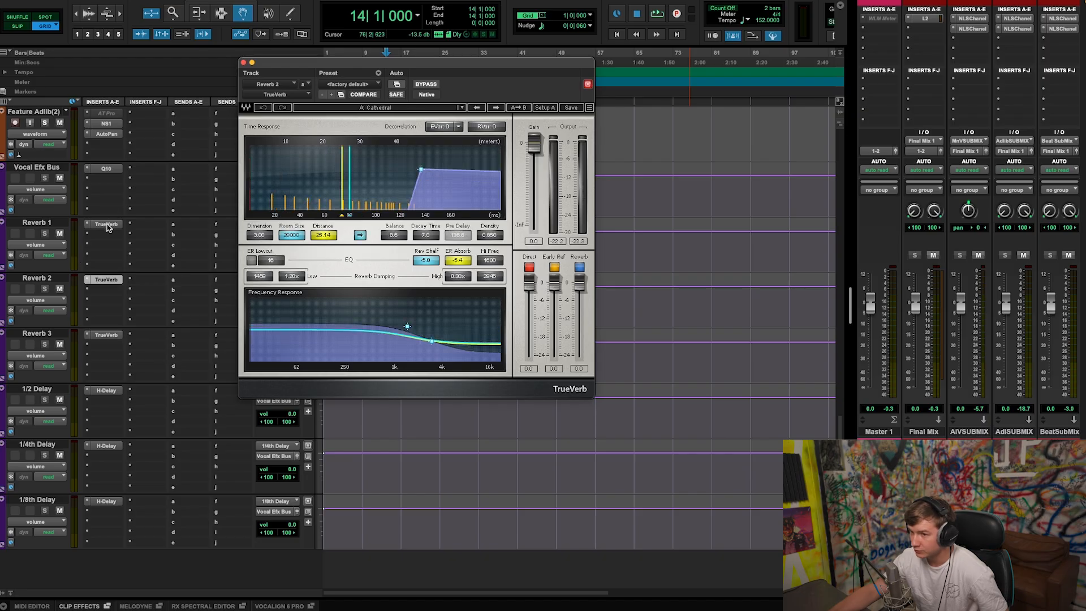
click(107, 225)
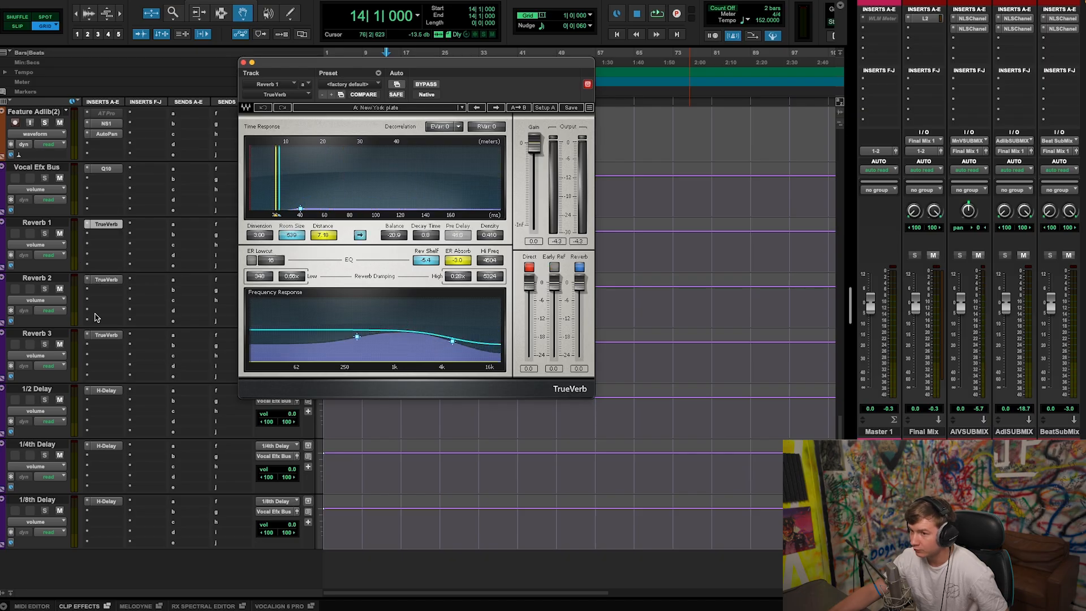
click(111, 445)
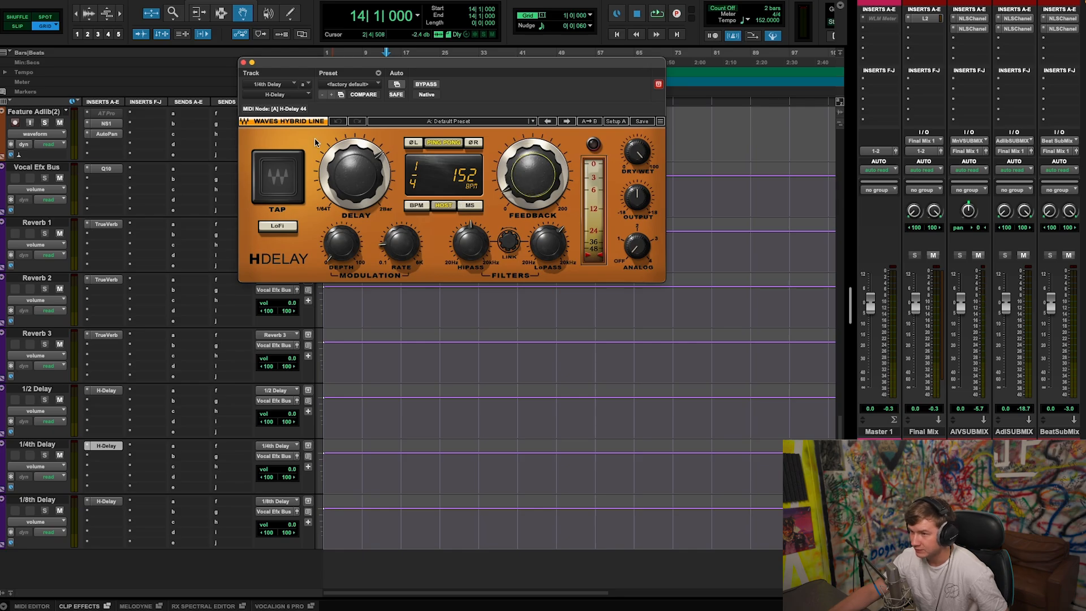
click(243, 62)
Step: Return to the beat and main vocal tracks and place the playback cursor at bar 16
scroll(160, 312, up, 15)
scroll(182, 326, up, 3)
click(390, 57)
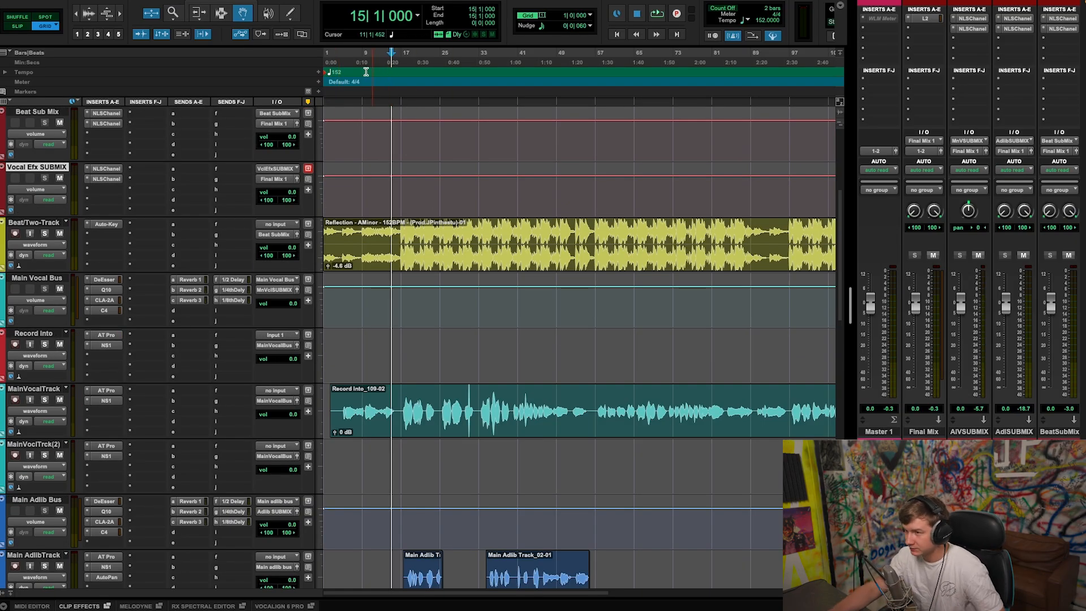
click(326, 56)
click(325, 58)
click(391, 57)
click(397, 56)
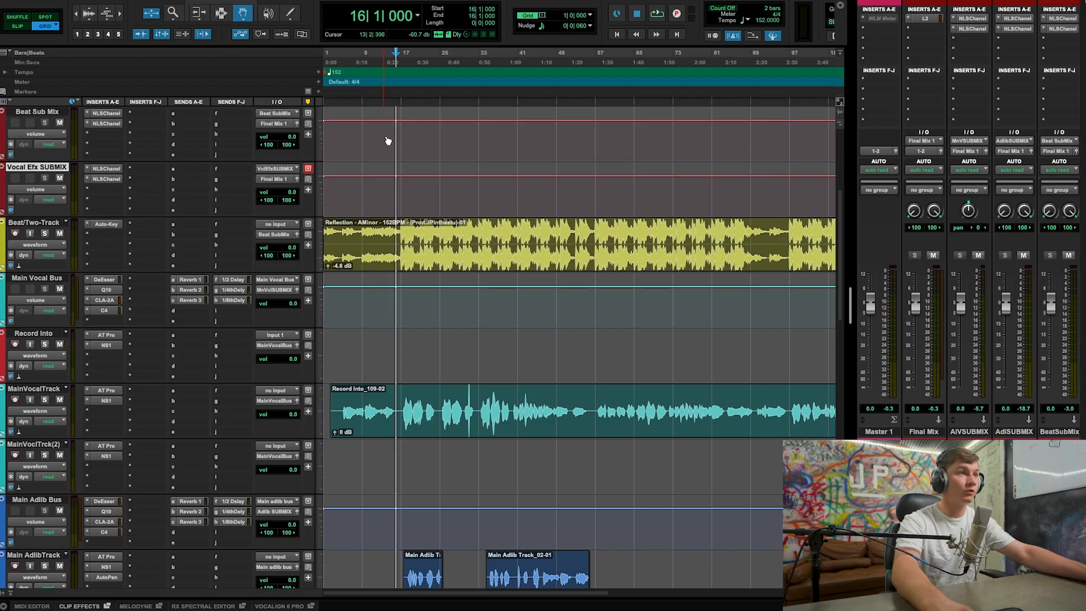
click(401, 57)
click(397, 55)
Step: Play the song from bar 16 and examine the vocal and adlib tracks and submix levels while listening
key(space)
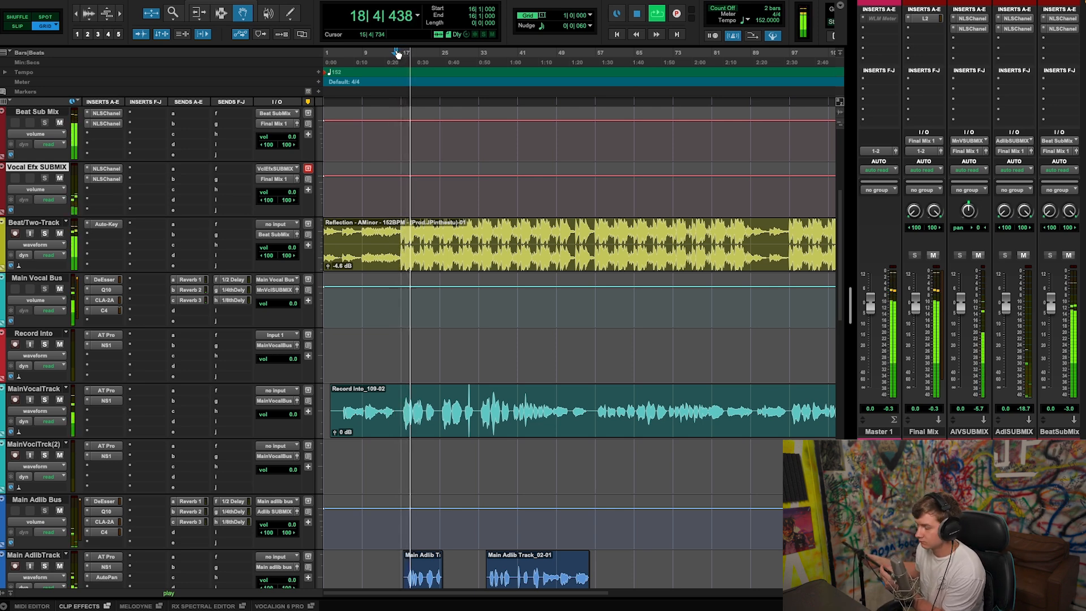
scroll(551, 340, down, 2)
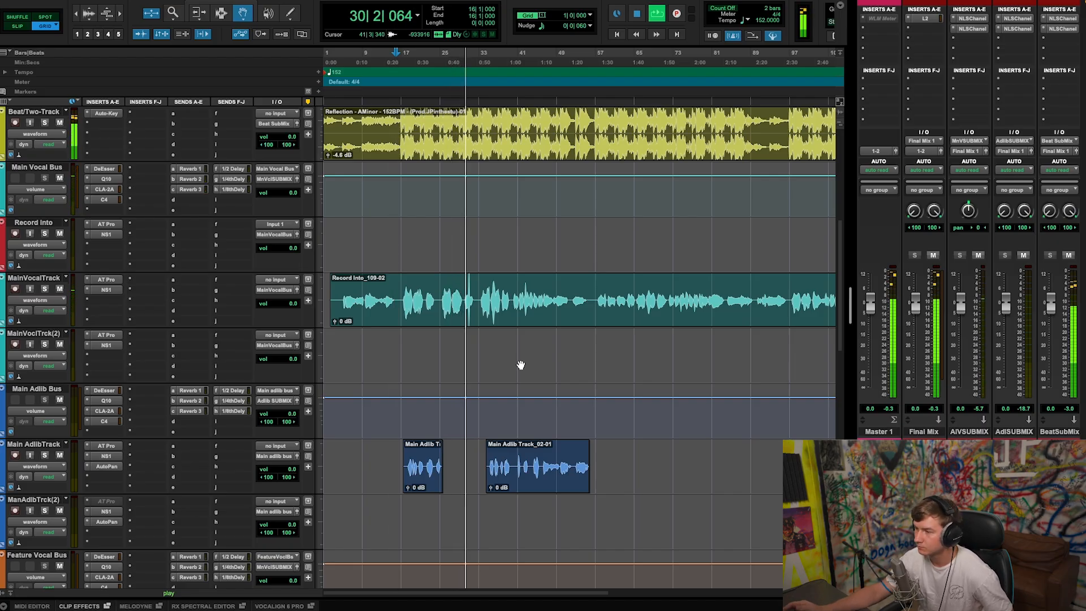
scroll(498, 302, up, 2)
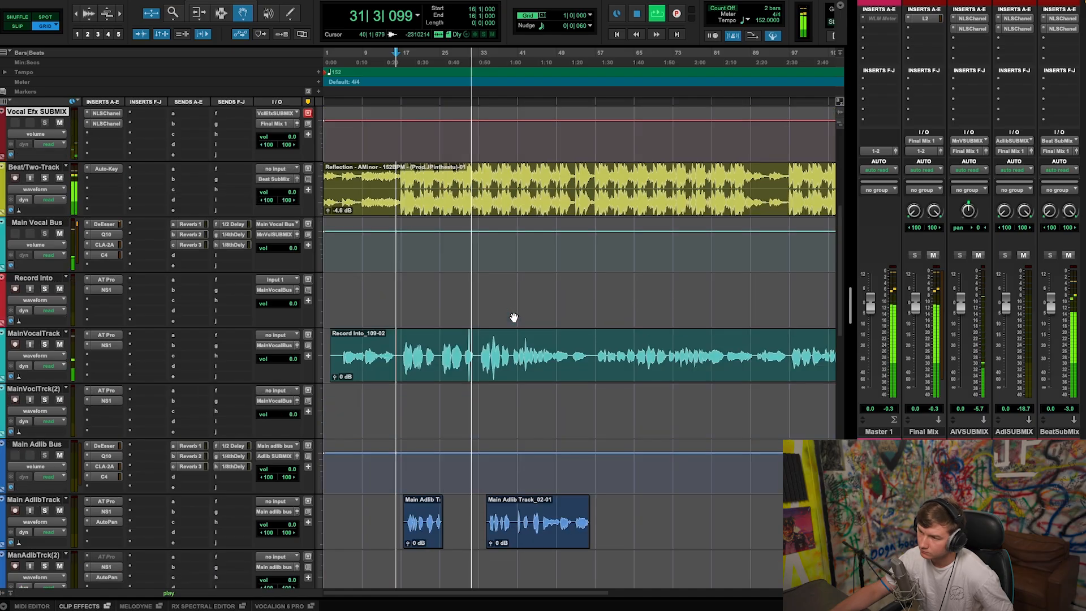
scroll(962, 297, right, 3)
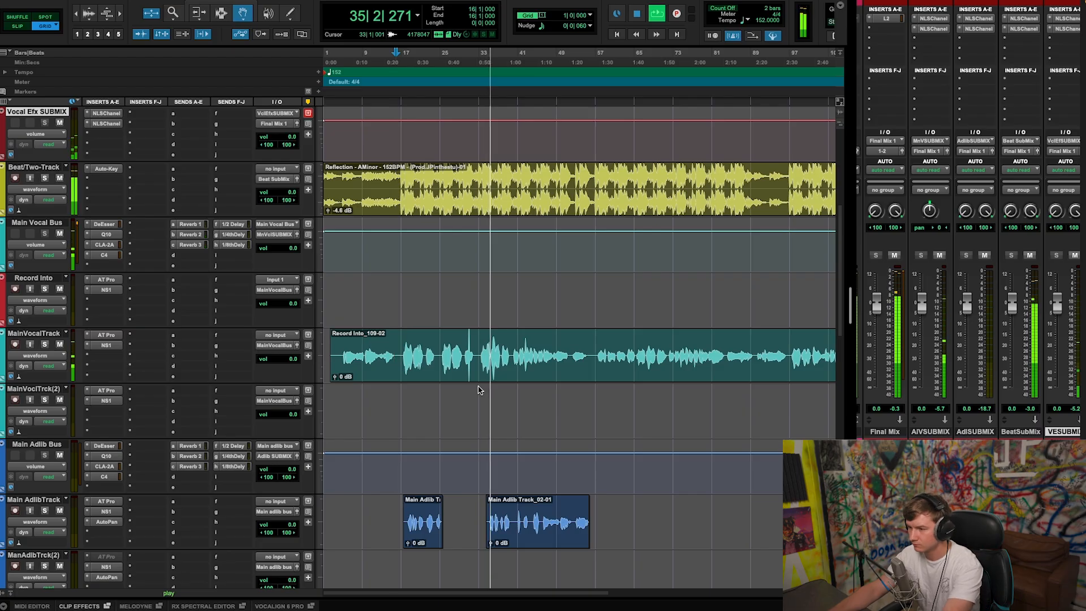
scroll(503, 408, down, 2)
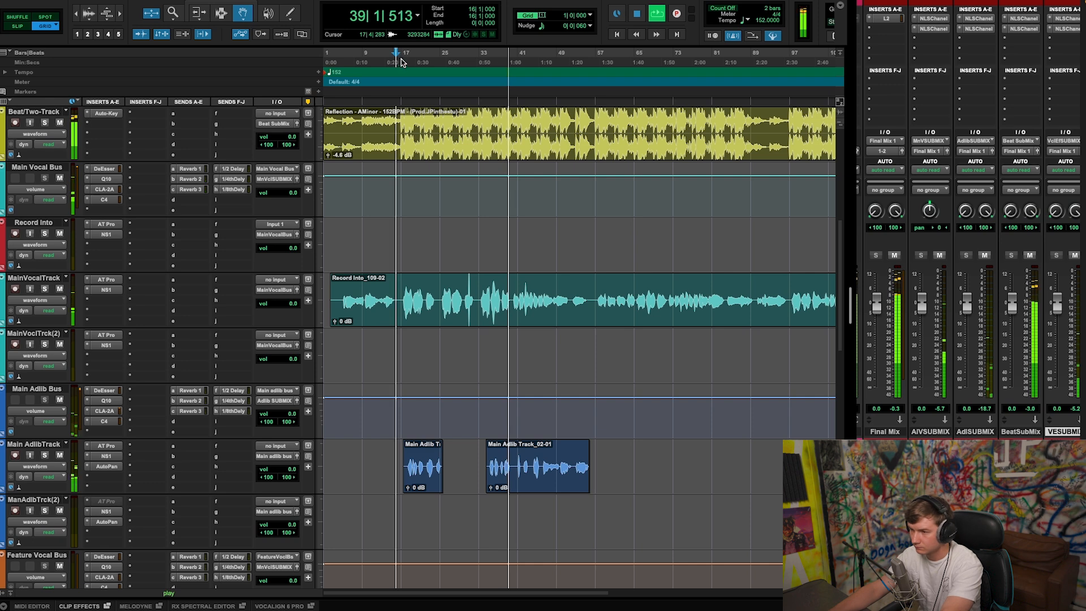
Step: Stop playback and mute Main AdlibTrack
key(space)
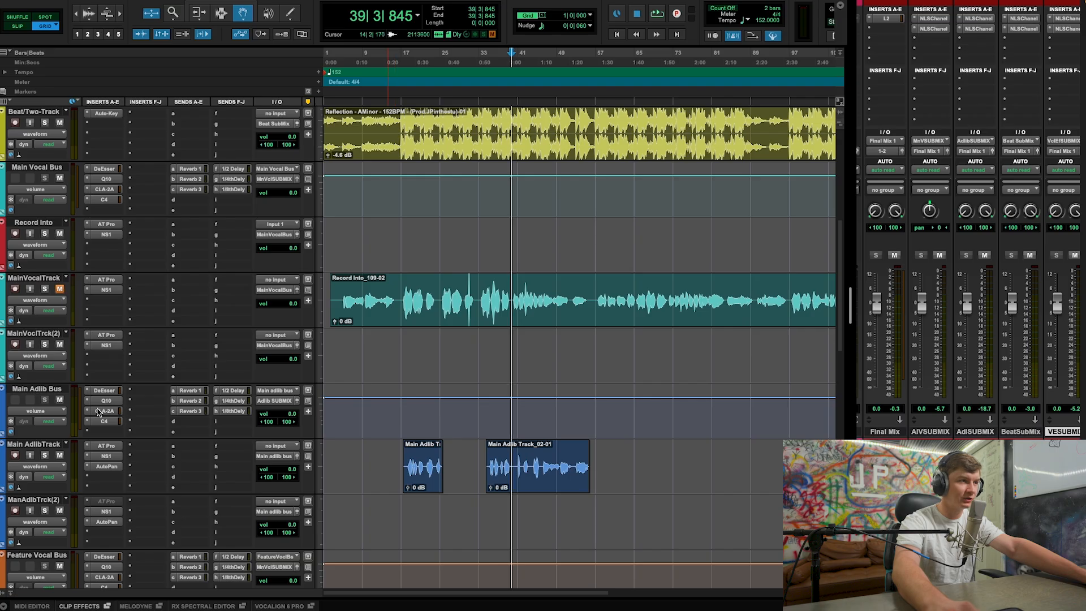
click(60, 455)
Step: Move the Record Into_109-02 clip from MainVocalTrack to MainVoclTrck(2) and record-enable the Record Into track
drag(471, 324, 472, 352)
click(15, 233)
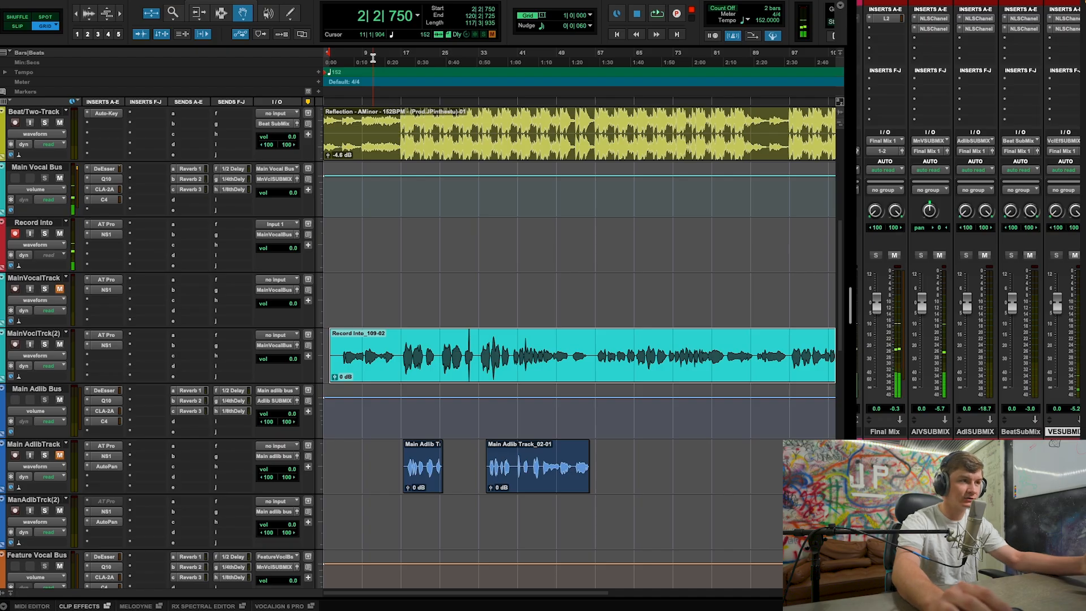
Step: Inspect the Main Vocal Bus sends to Reverb 1, Reverb 2 and Reverb 3, closing the send window when finished
click(190, 169)
click(190, 179)
click(190, 189)
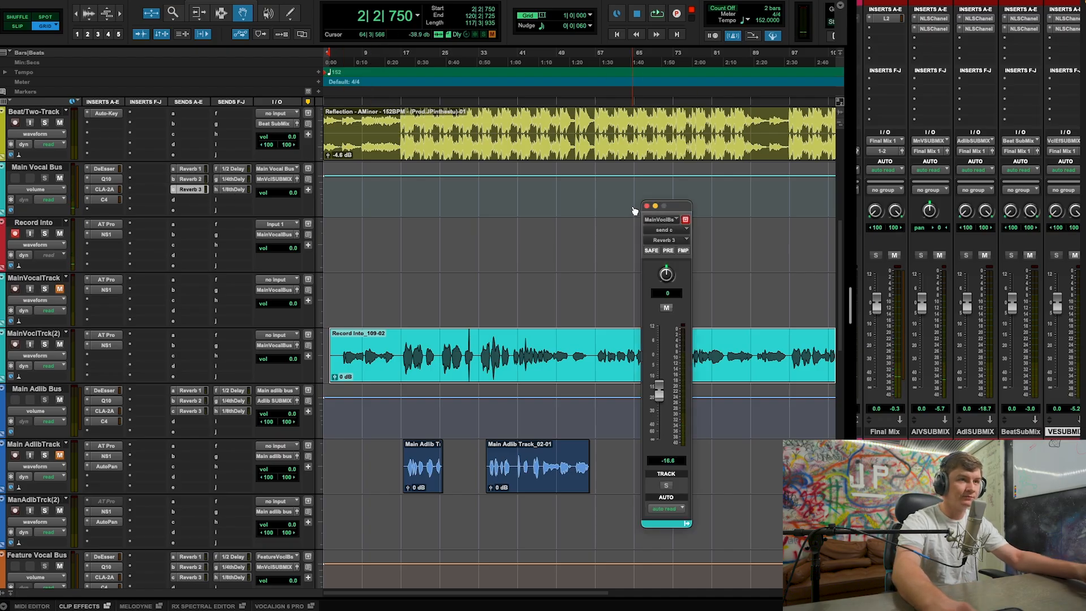
click(646, 206)
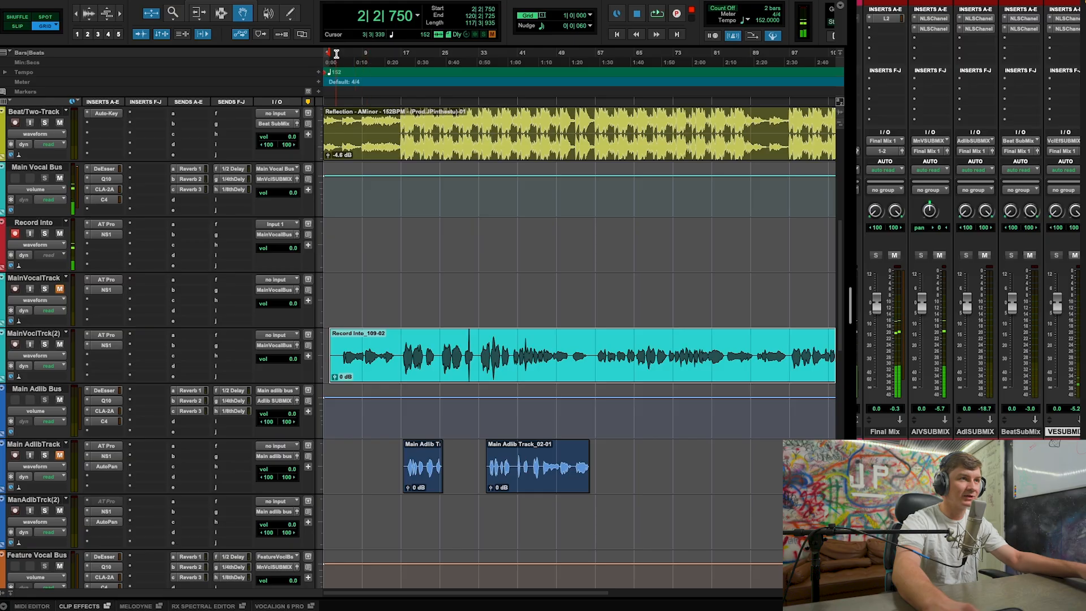
Step: Record a vocal take on the Record Into track from the start of the song to about bar 30
click(324, 53)
key(ctrl+space)
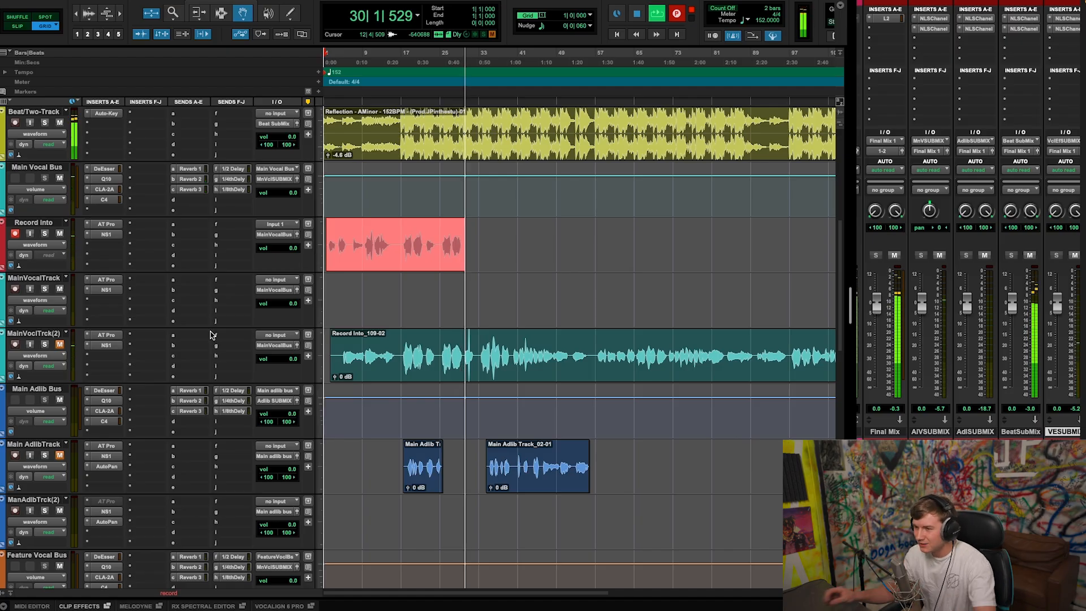
key(space)
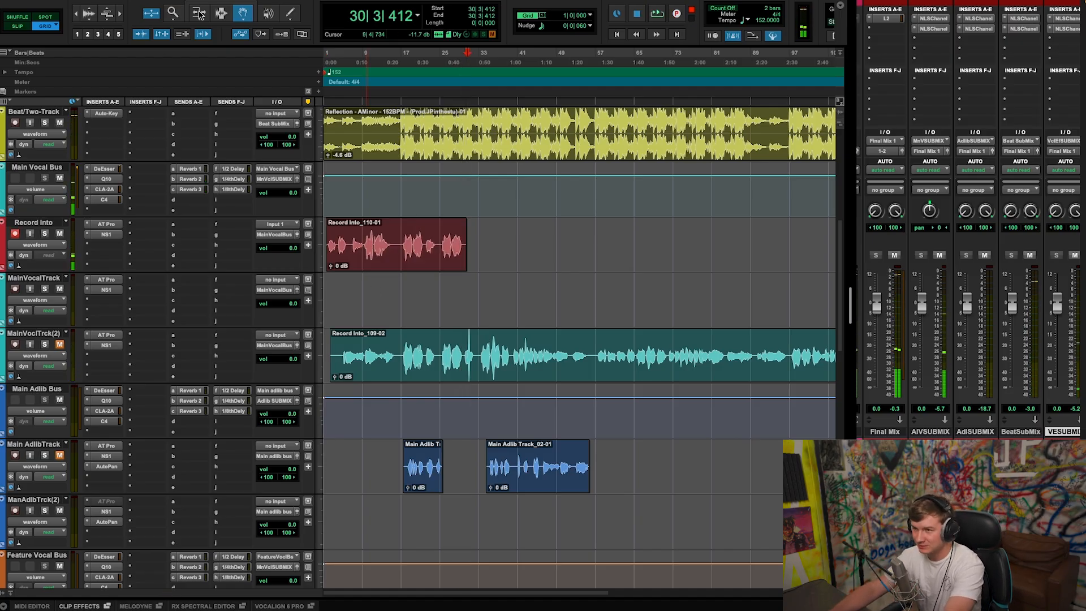
Step: Trim the end of the new take back to bar 25 and move the clip from Record Into to MainVocalTrack
click(198, 13)
drag(467, 260, 437, 263)
click(242, 13)
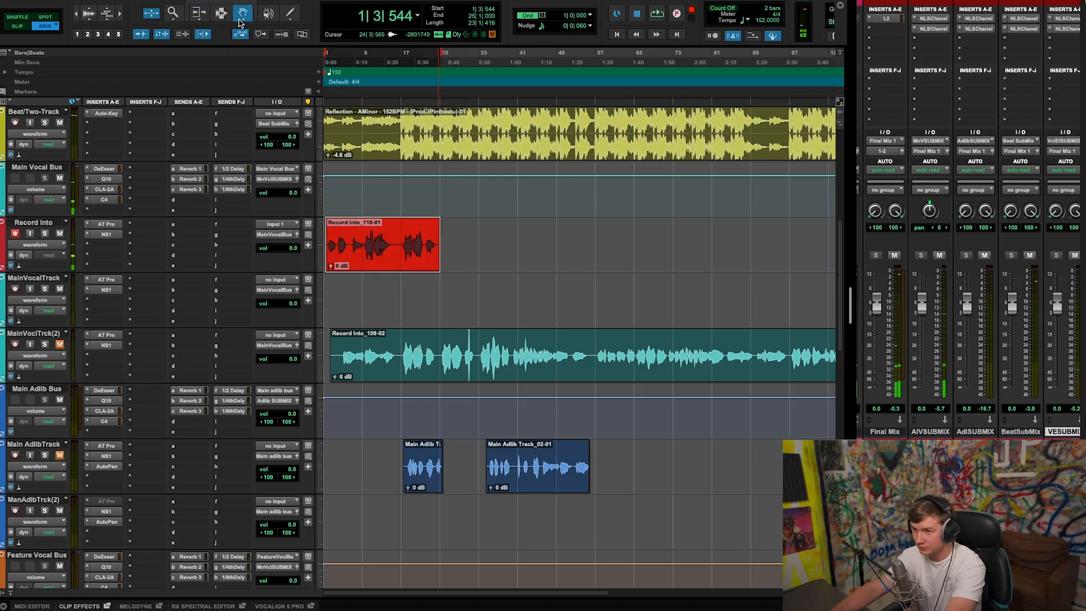
drag(413, 261, 409, 287)
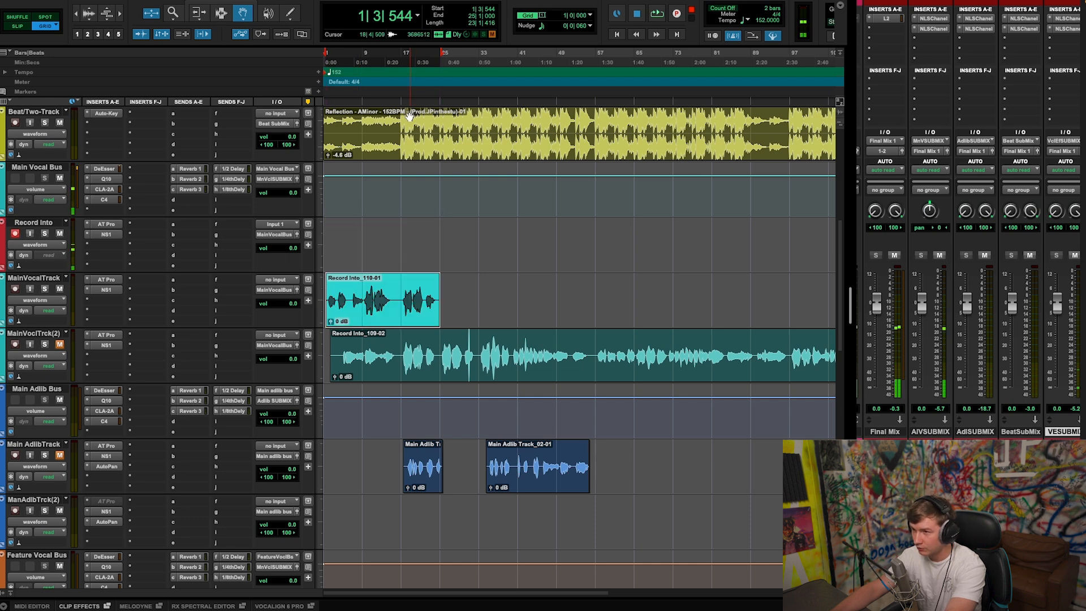
Step: Play from bar 18 and delete the old Record Into_109-02 clip and both clips on Main AdlibTrack
click(406, 63)
key(space)
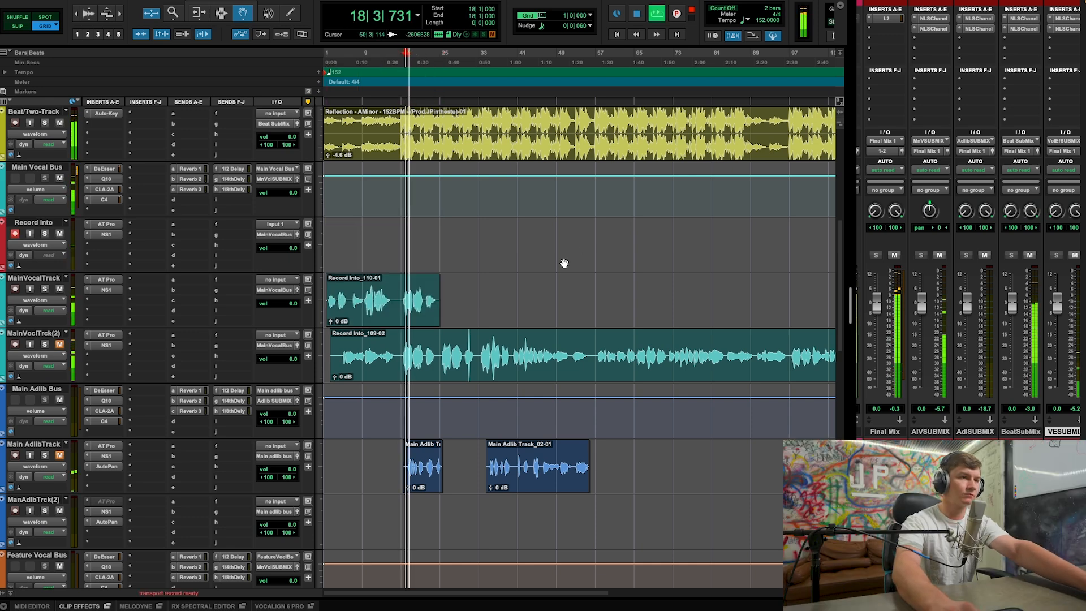
click(505, 343)
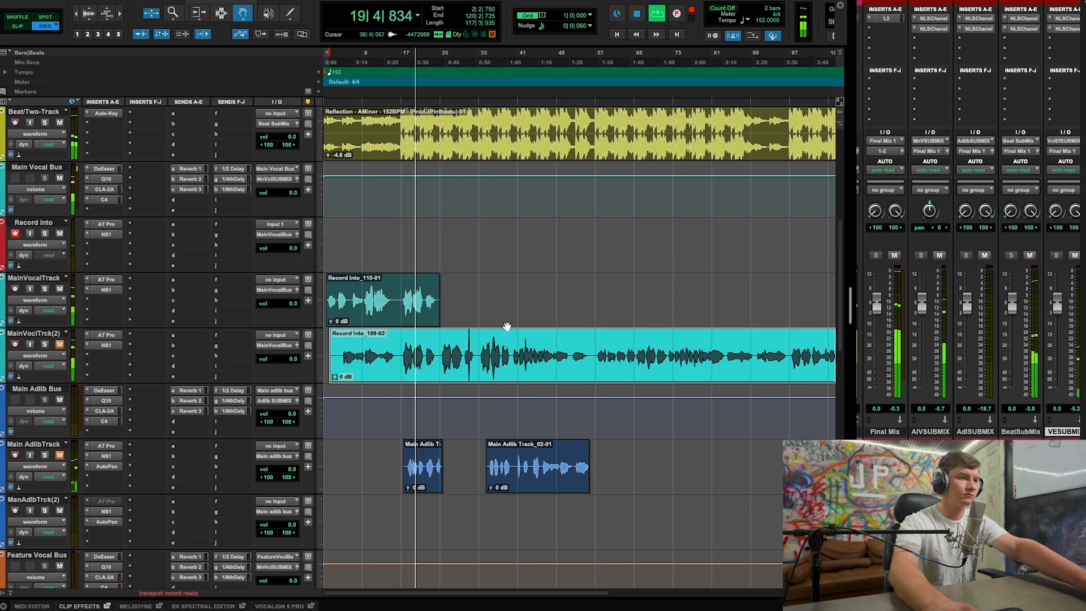
key(Delete)
click(440, 444)
key(Delete)
click(542, 470)
key(Delete)
Step: Punch in a second vocal take on Record Into during playback and trim the end of its clip to bar 33
key(super+space)
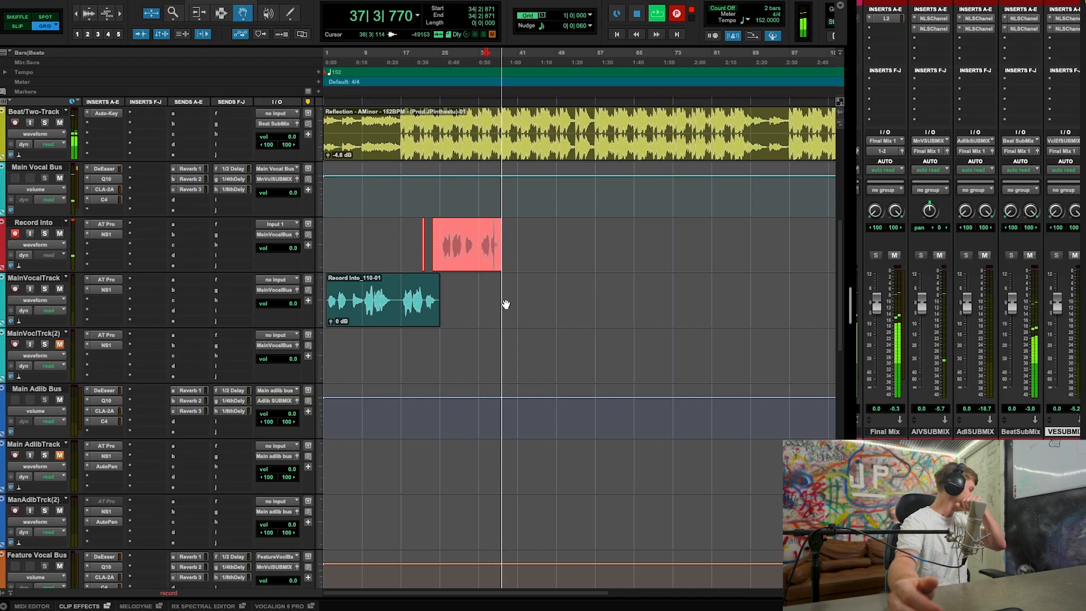
key(space)
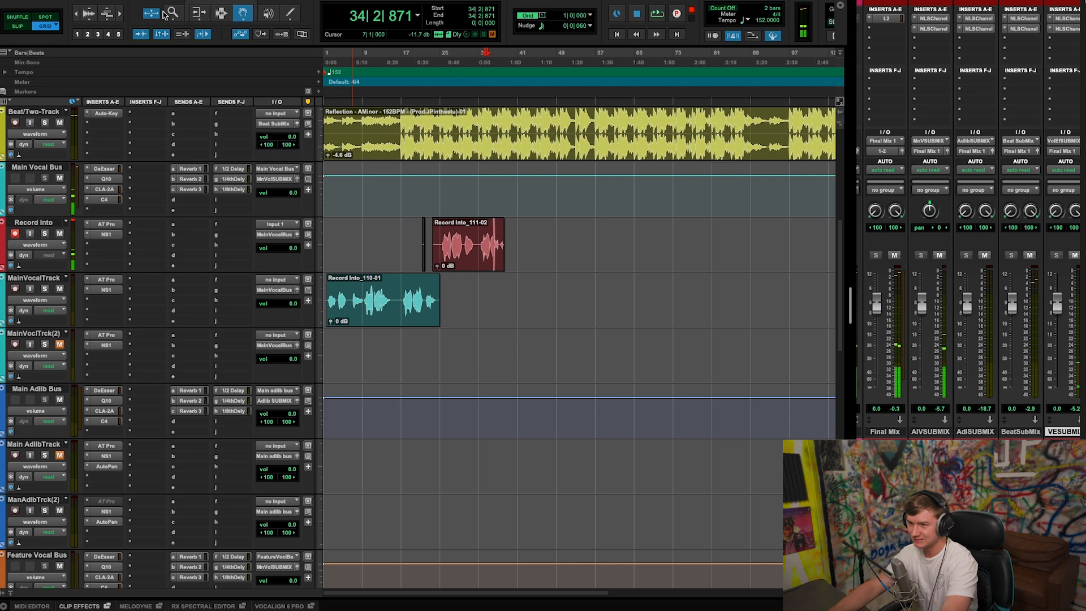
click(199, 13)
drag(502, 241, 478, 242)
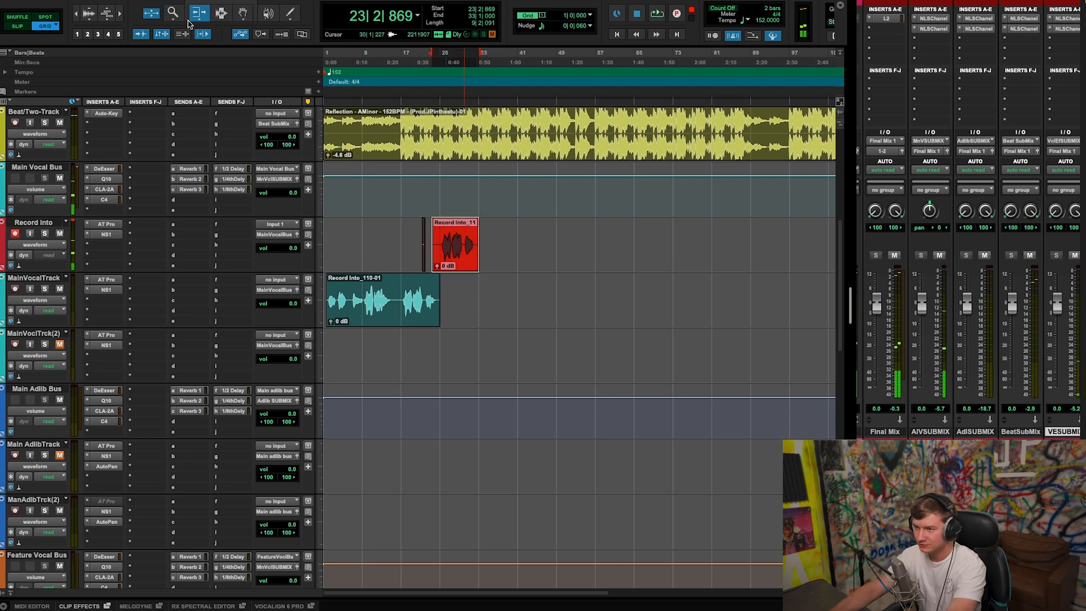
click(243, 13)
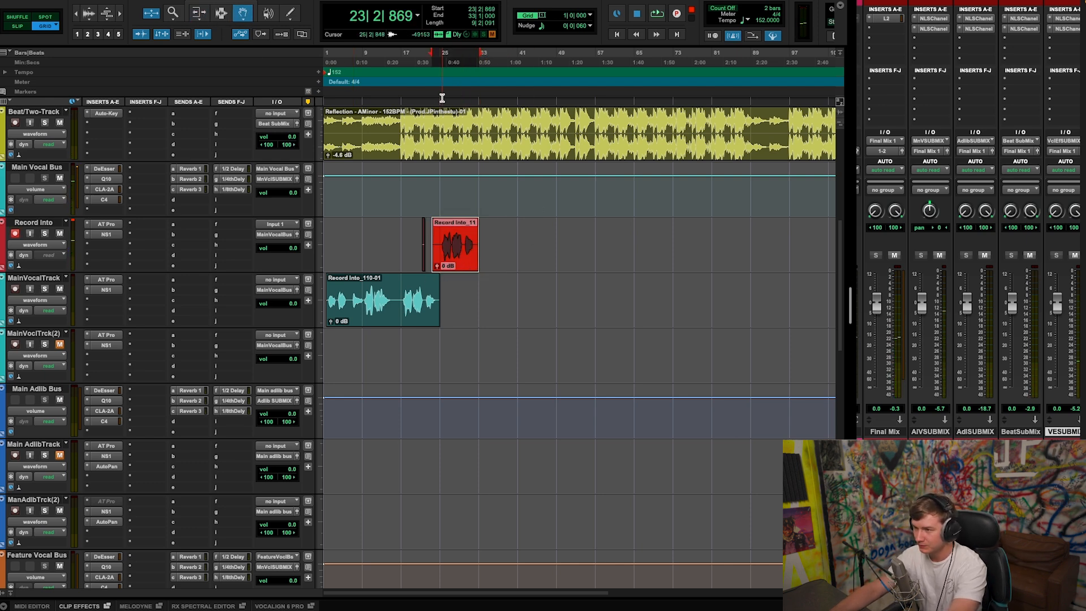
Step: Move the trimmed second take from Record Into to MainVoclTrck(2), keeping its place in time
click(444, 57)
key(t)
key(t)
drag(626, 259, 627, 360)
Step: Unmute MainVoclTrck(2) and delete the short leftover clip on Record Into while playing from bar 23
click(519, 59)
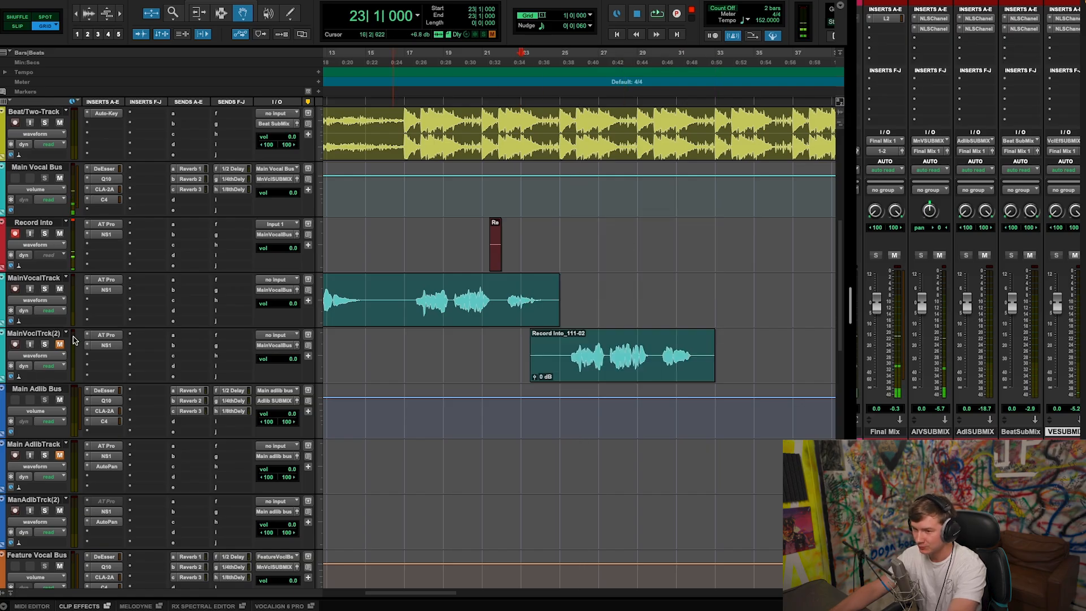
click(60, 345)
key(space)
click(492, 242)
key(Delete)
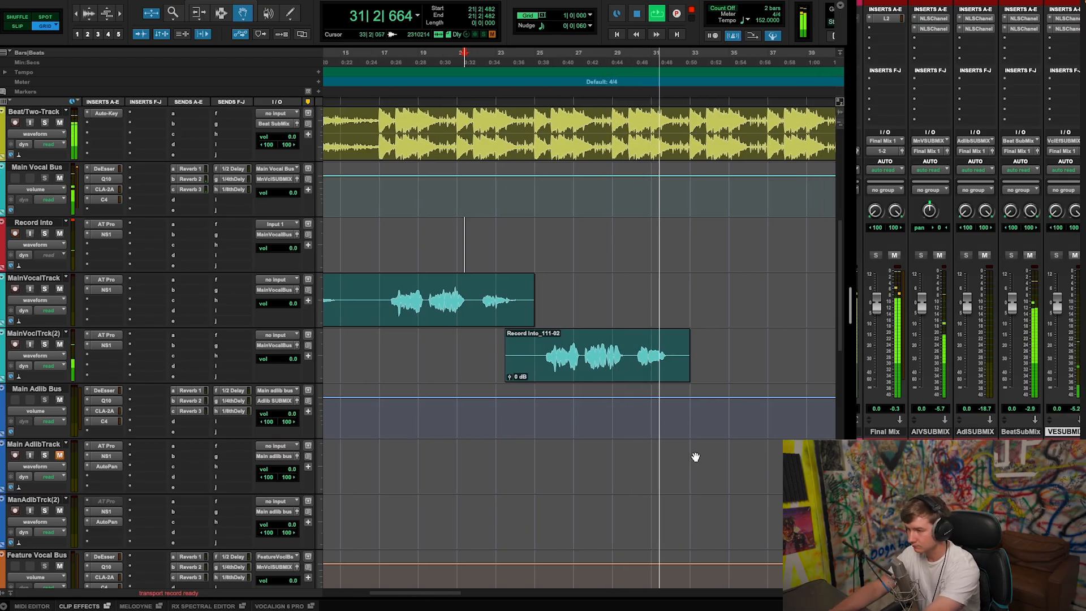
Step: Punch in a third vocal take on Record Into from about bar 32 to bar 64 and move its clip to MainVocalTrack
key(super+space)
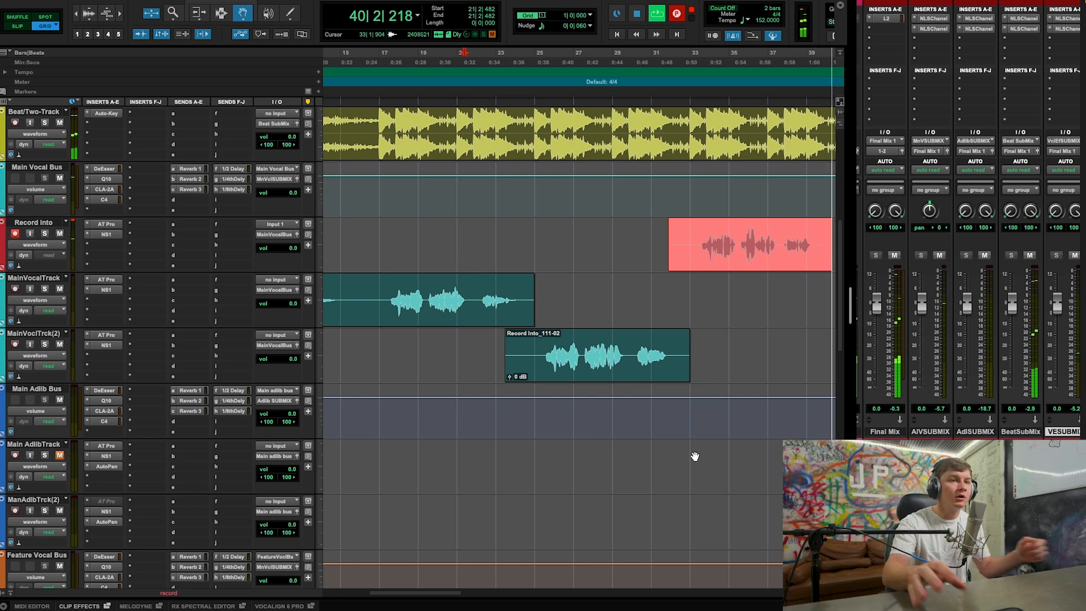
key(r)
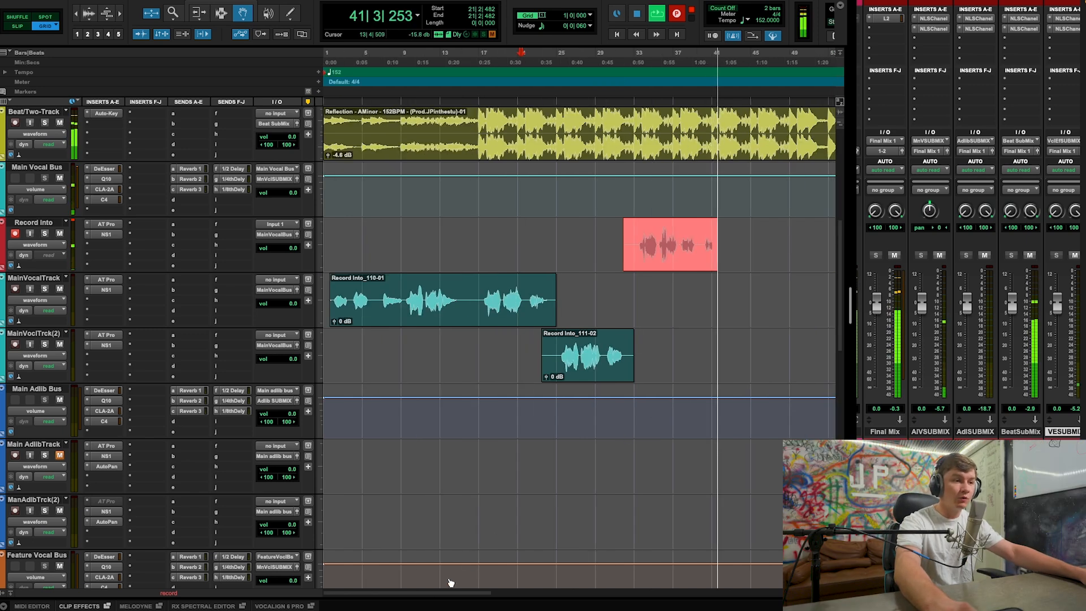
drag(434, 594, 457, 596)
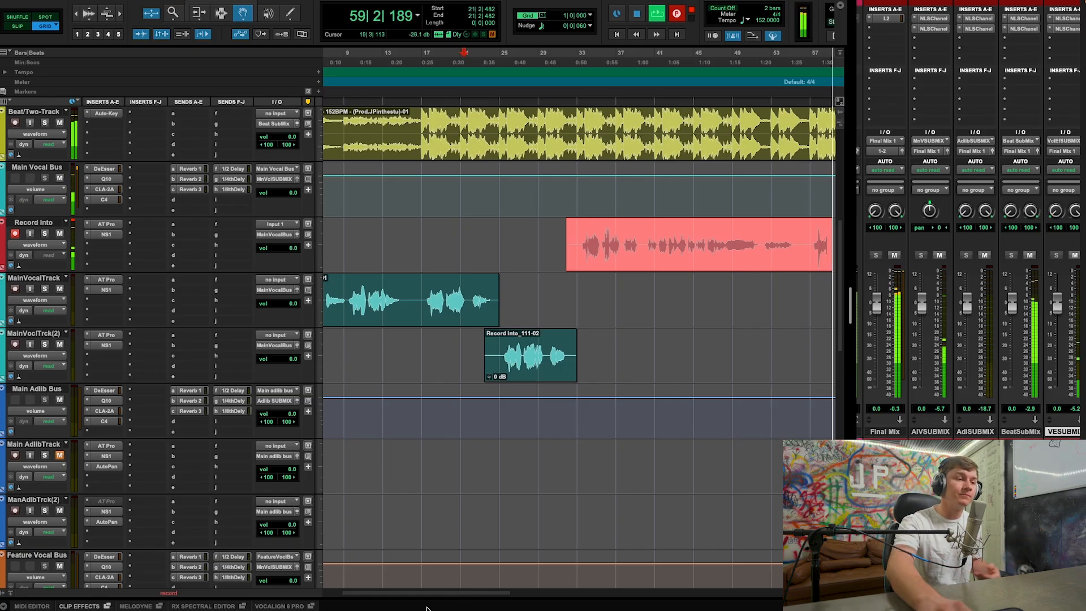
drag(424, 594, 459, 592)
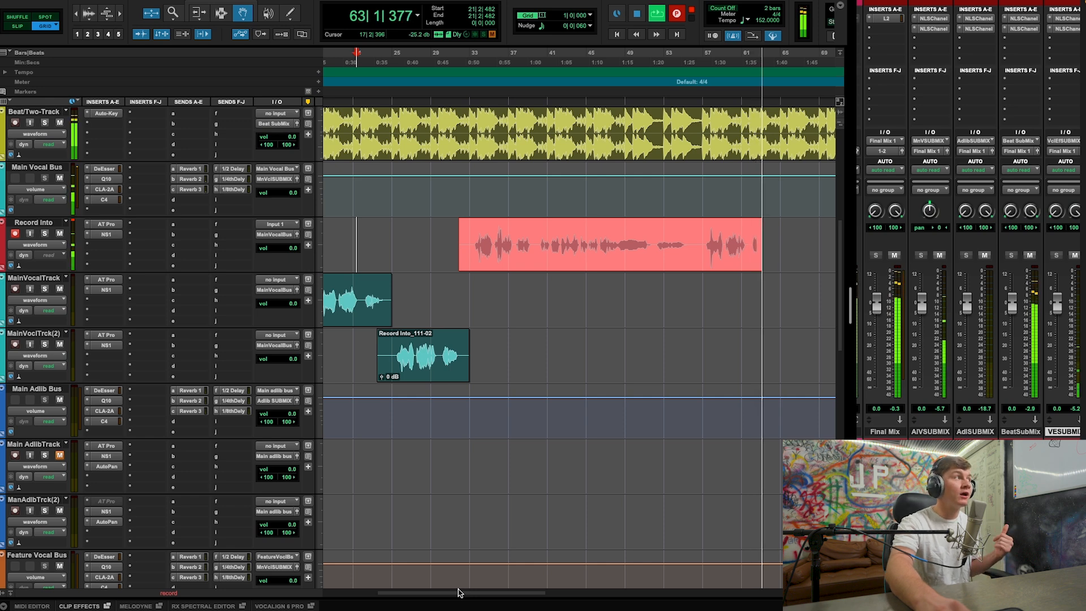
key(space)
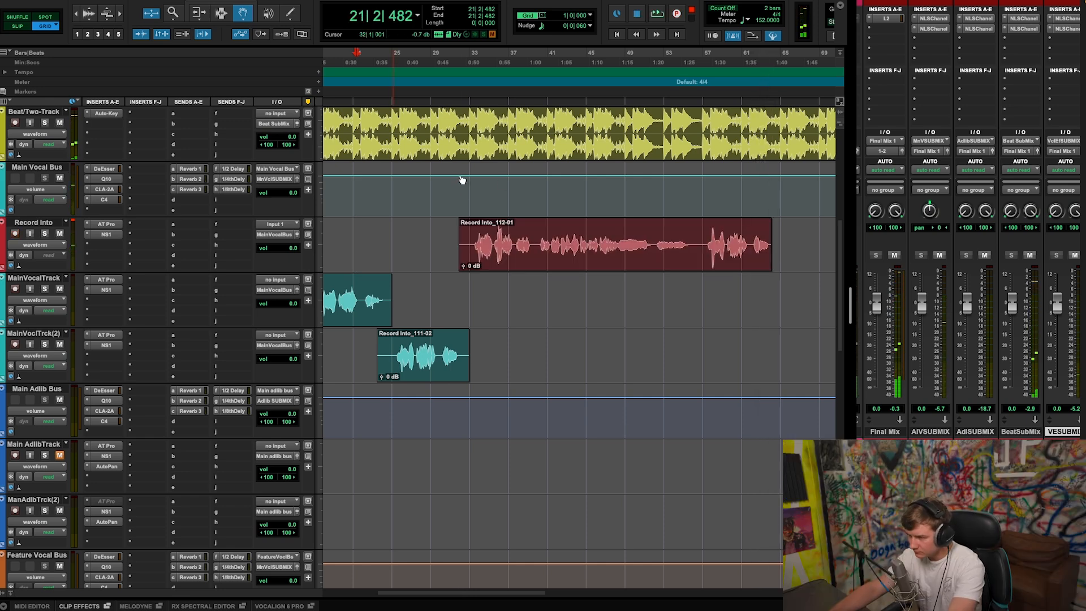
drag(539, 272, 529, 283)
scroll(529, 283, left, 3)
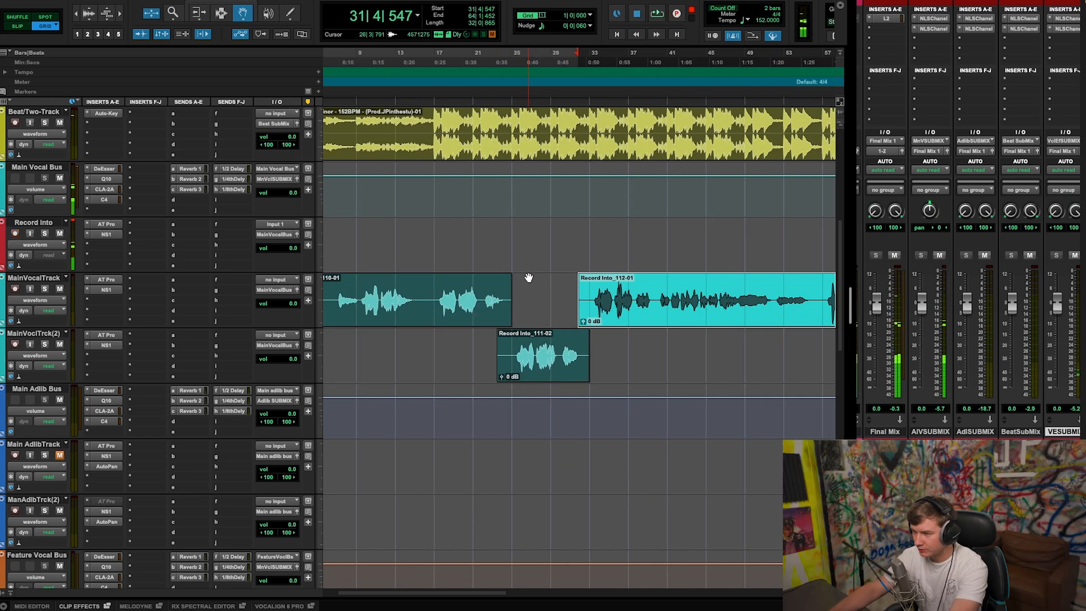
Step: Record an adlib take on Record Into from about bar 17 to bar 36 and move its clip to Main AdlibTrack
click(439, 57)
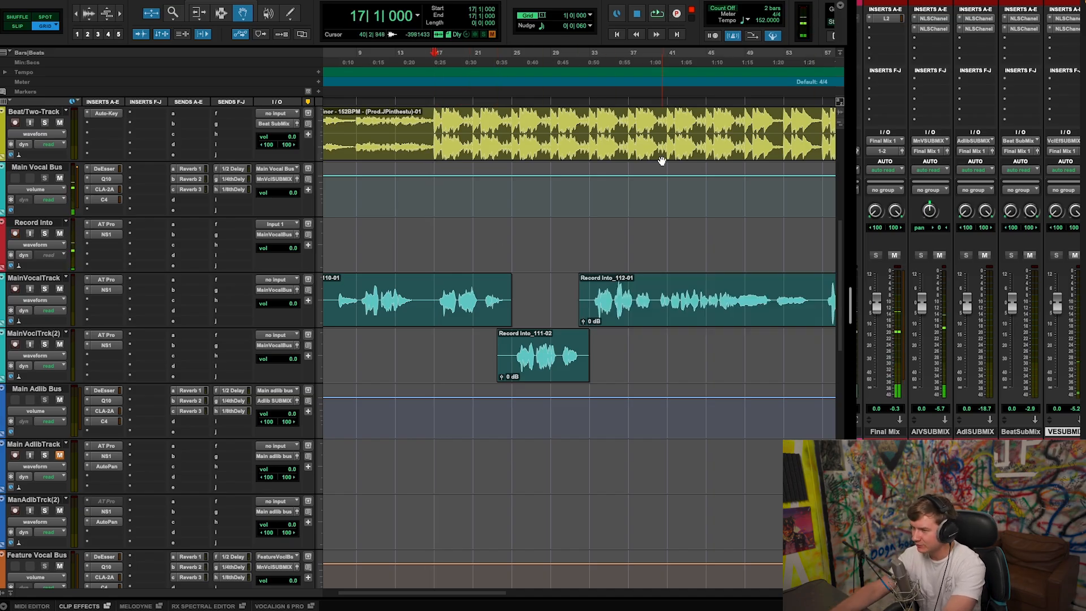
key(ctrl+space)
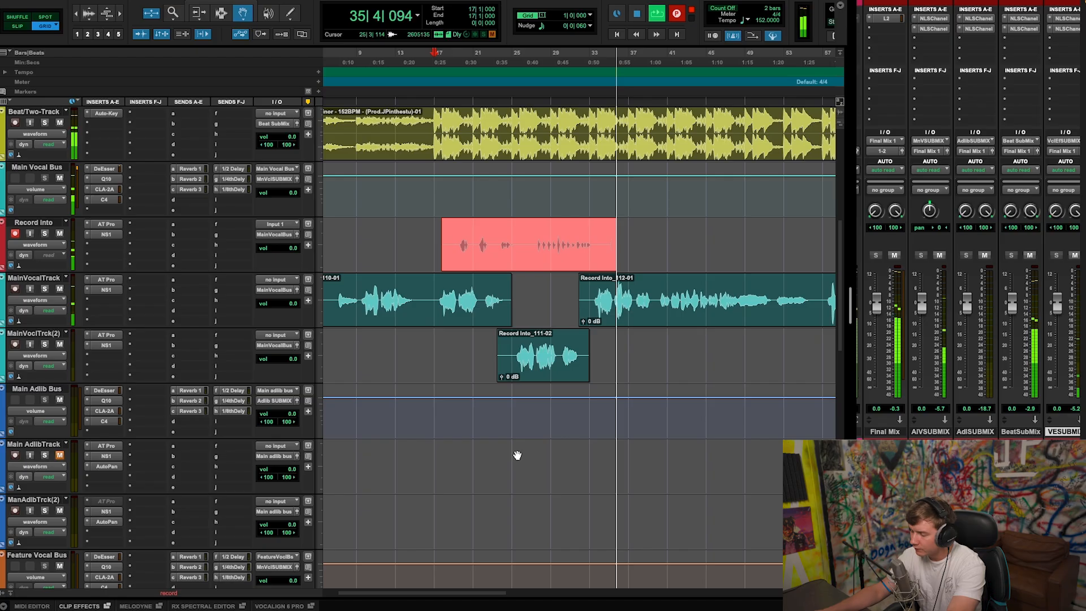
key(space)
drag(526, 267, 537, 433)
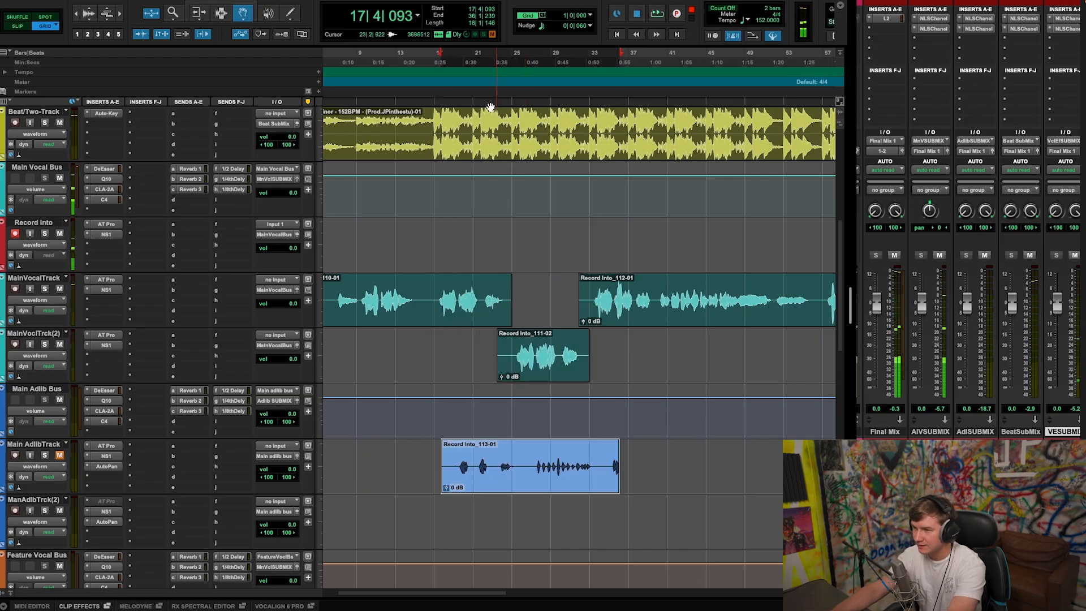
Step: Record a feature vocal take on Record Into from bar 62 to about bar 80
click(457, 60)
scroll(521, 318, down, 2)
key(r)
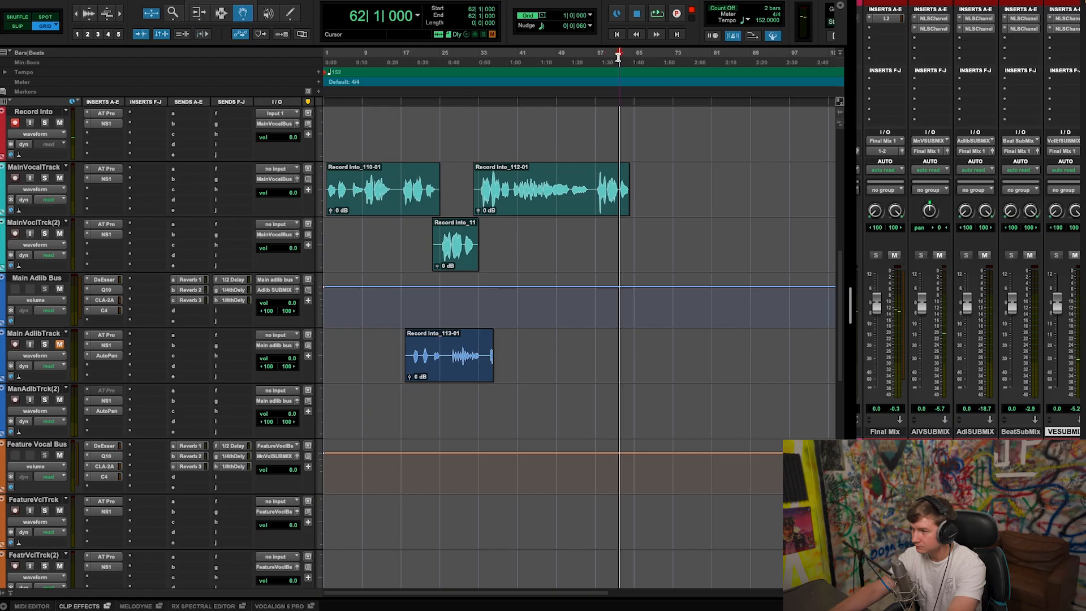
key(space)
click(675, 16)
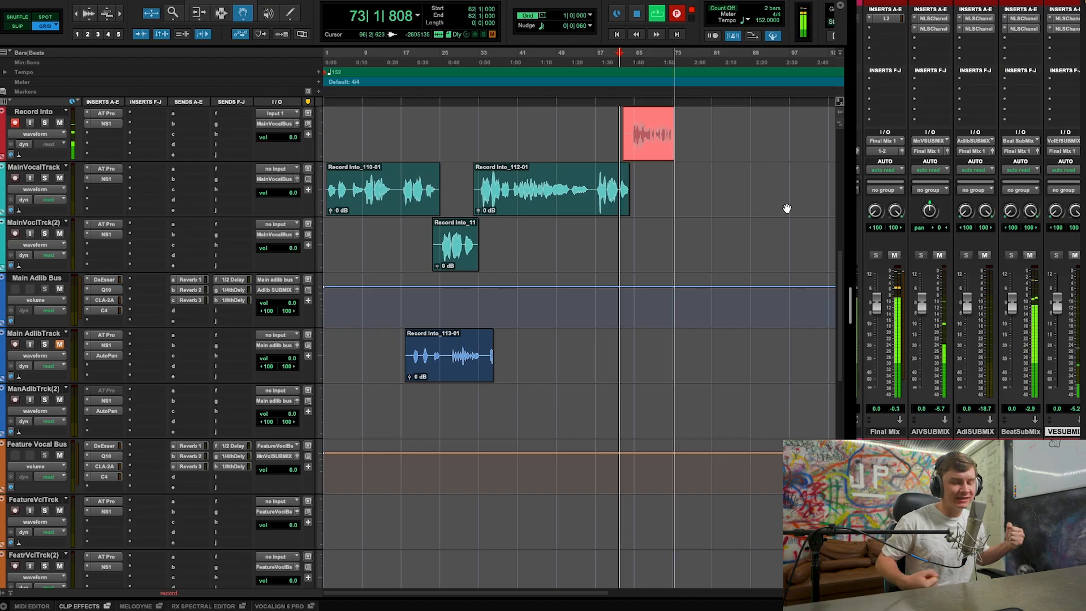
scroll(674, 179, up, 3)
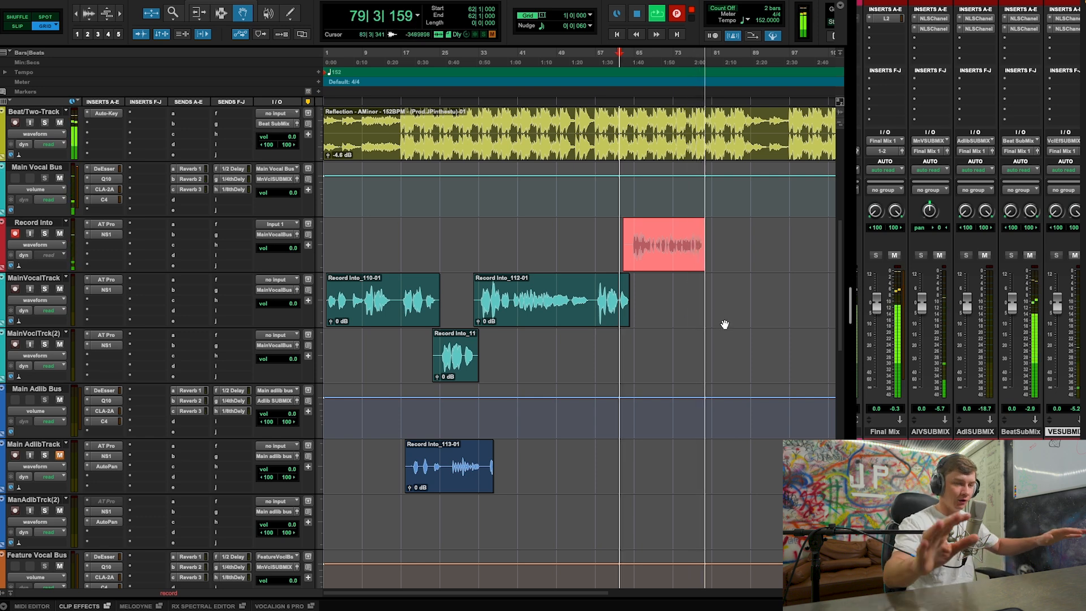
key(space)
Step: Move the new feature take from Record Into to FeatureVclTrck and disarm Record Into
scroll(669, 294, down, 2)
drag(662, 150, 656, 509)
scroll(691, 334, up, 2)
scroll(692, 334, down, 2)
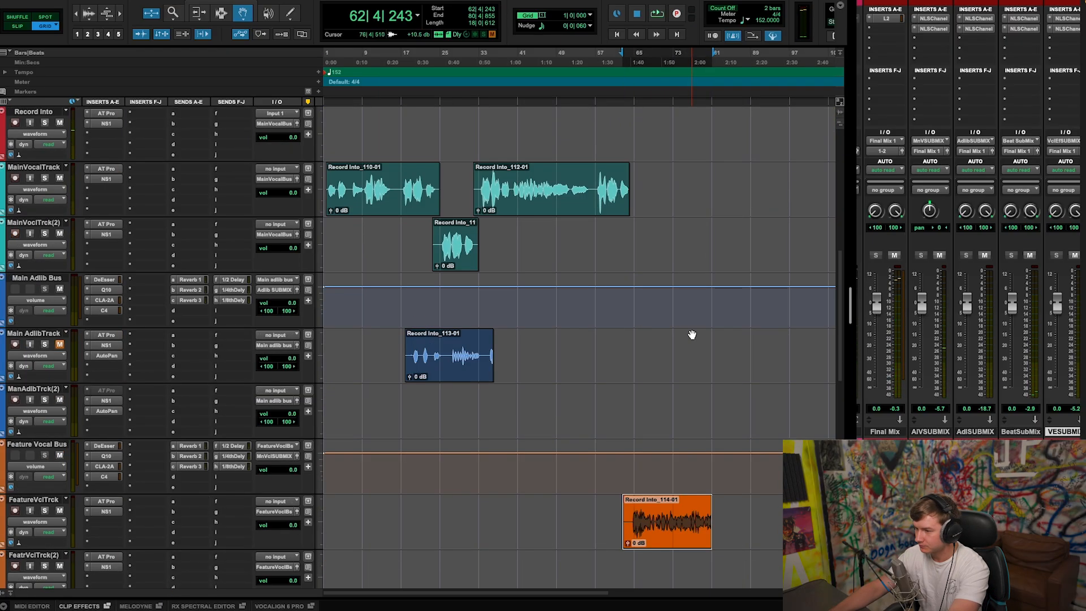
scroll(692, 334, down, 2)
Step: Play from bar 61 and remove the second AT Pro insert from FeatureVclTrck
click(640, 56)
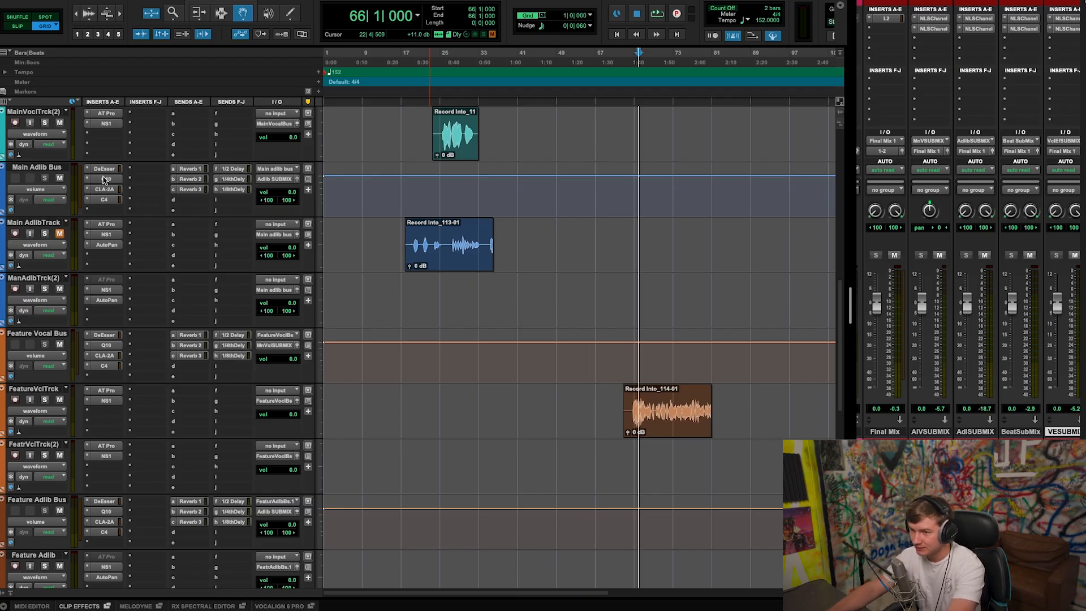
scroll(104, 180, up, 2)
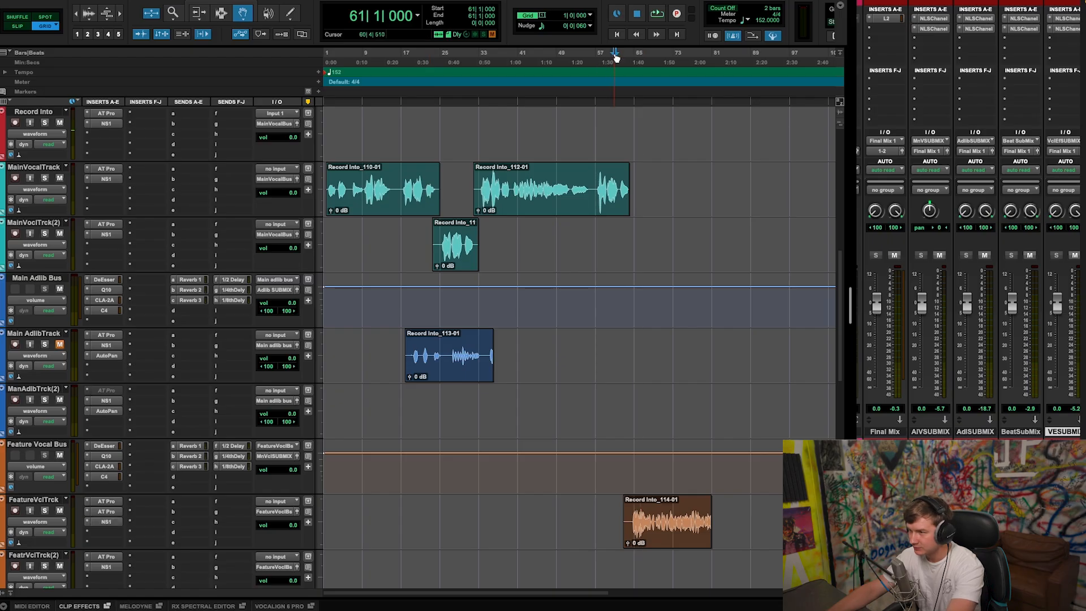
key(space)
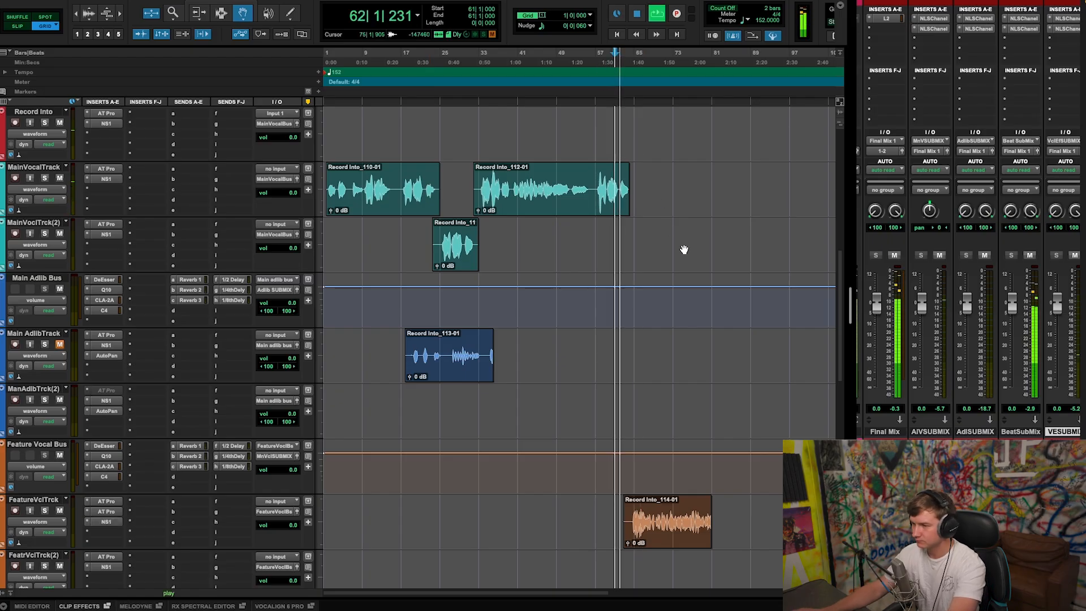
click(107, 513)
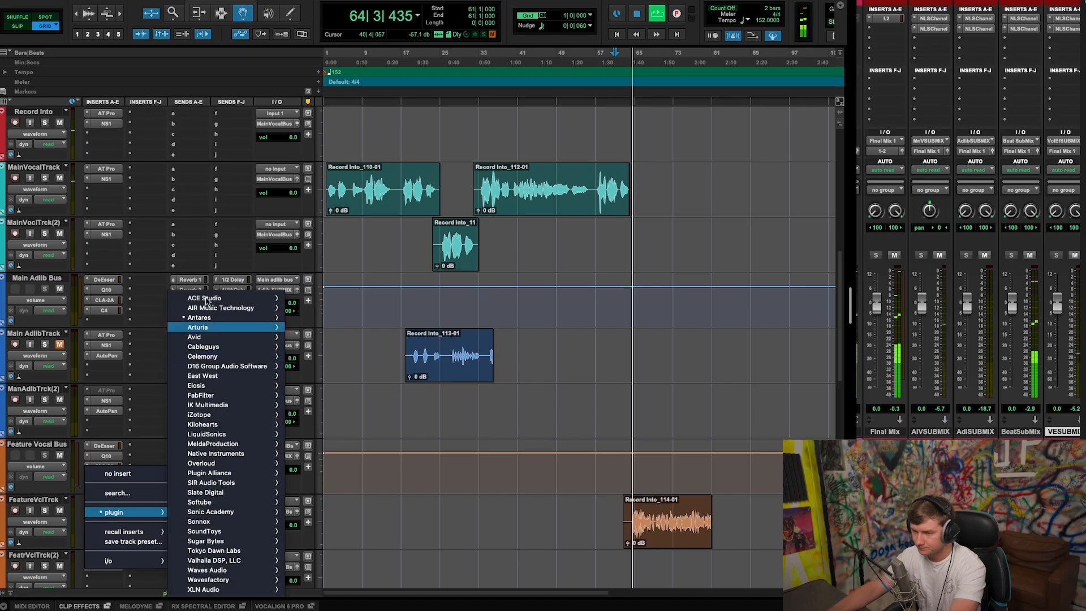
click(160, 448)
click(88, 513)
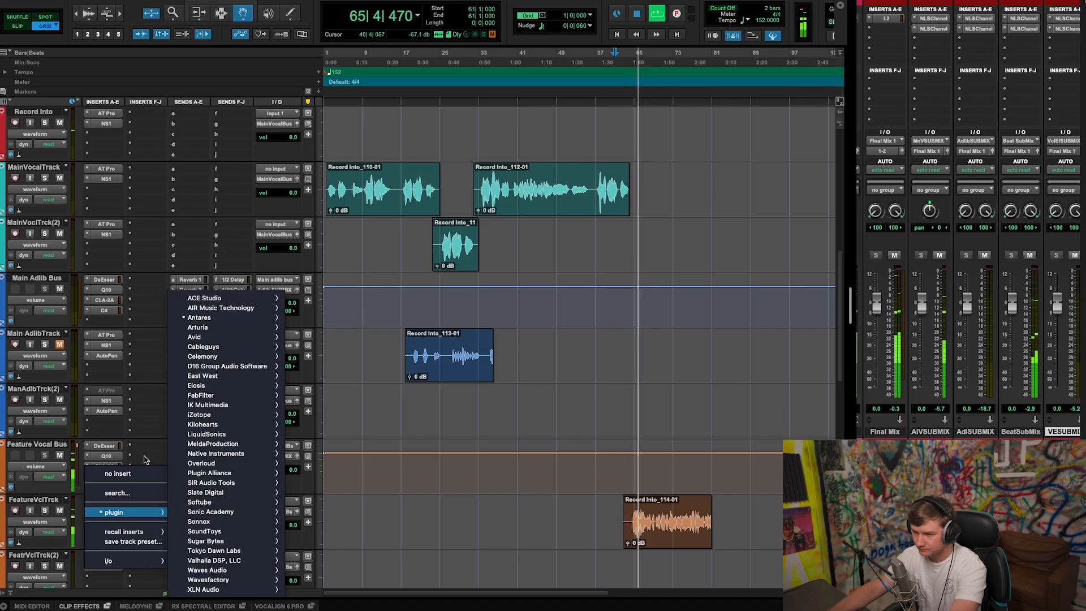
click(109, 496)
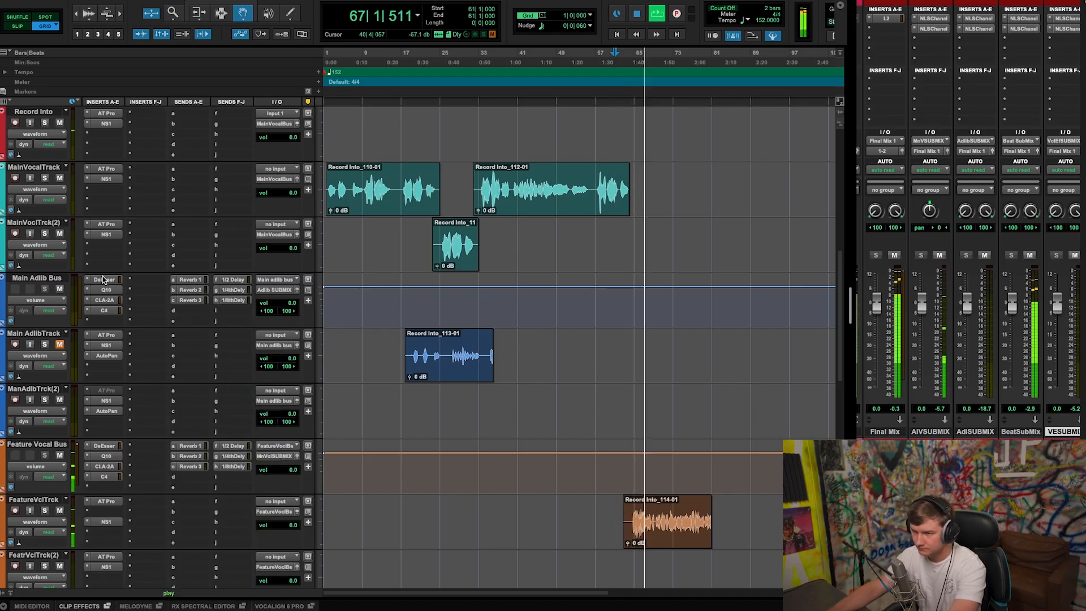
Step: Copy the AT Pro insert from MainVocalTrack to the first insert slot of FeatureVclTrck and stop playback
drag(106, 169, 103, 502)
scroll(701, 475, down, 2)
scroll(701, 474, up, 1)
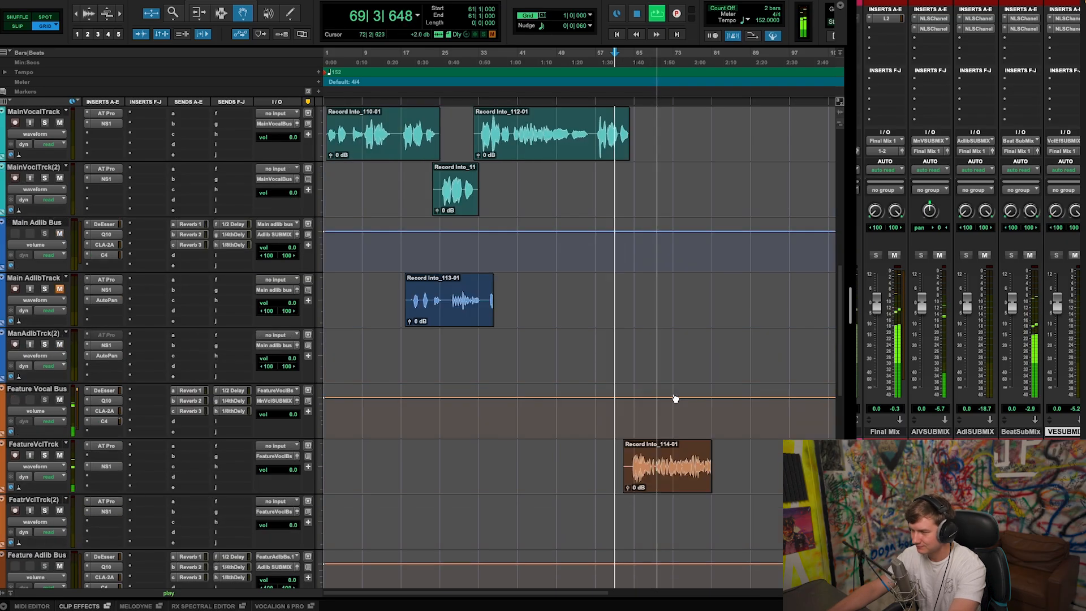
key(space)
scroll(559, 360, up, 1)
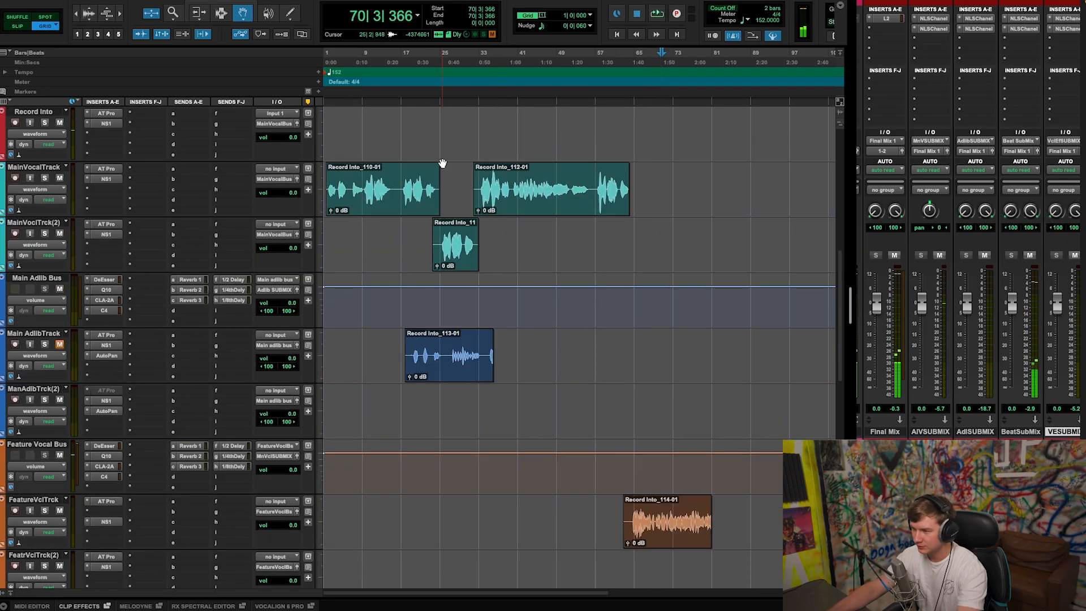
Step: Zoom in on the vocal clips around bar 21 and play a short passage from bar 19
click(420, 113)
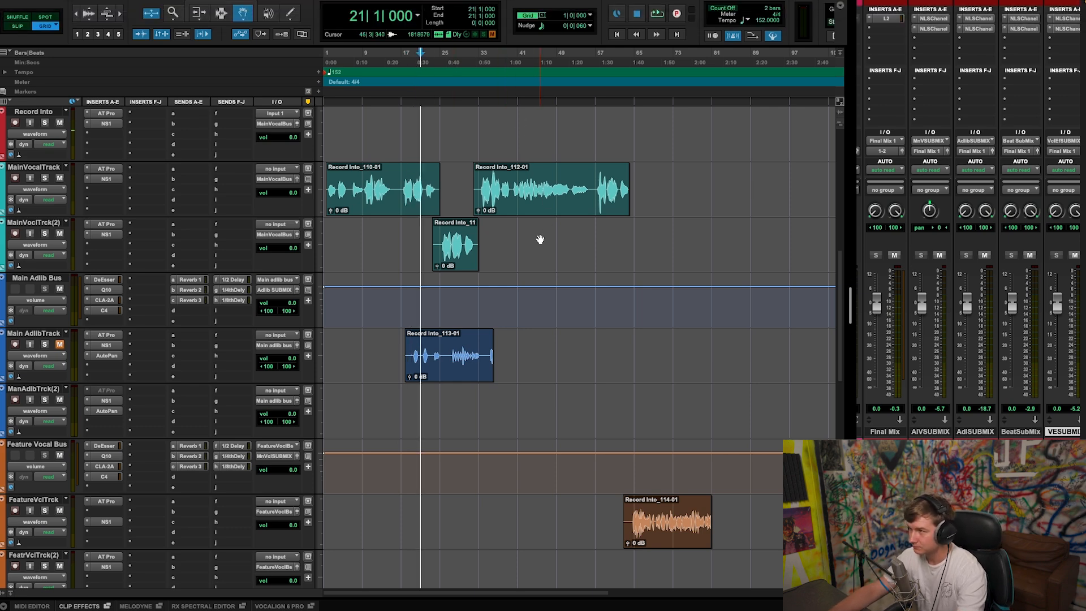
key(t)
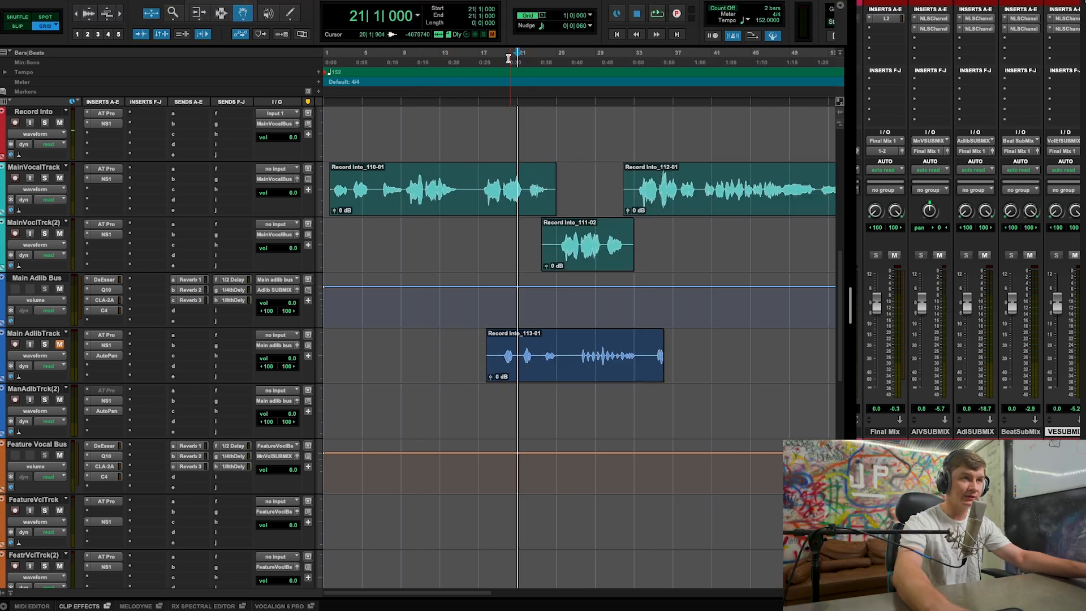
click(503, 54)
key(space)
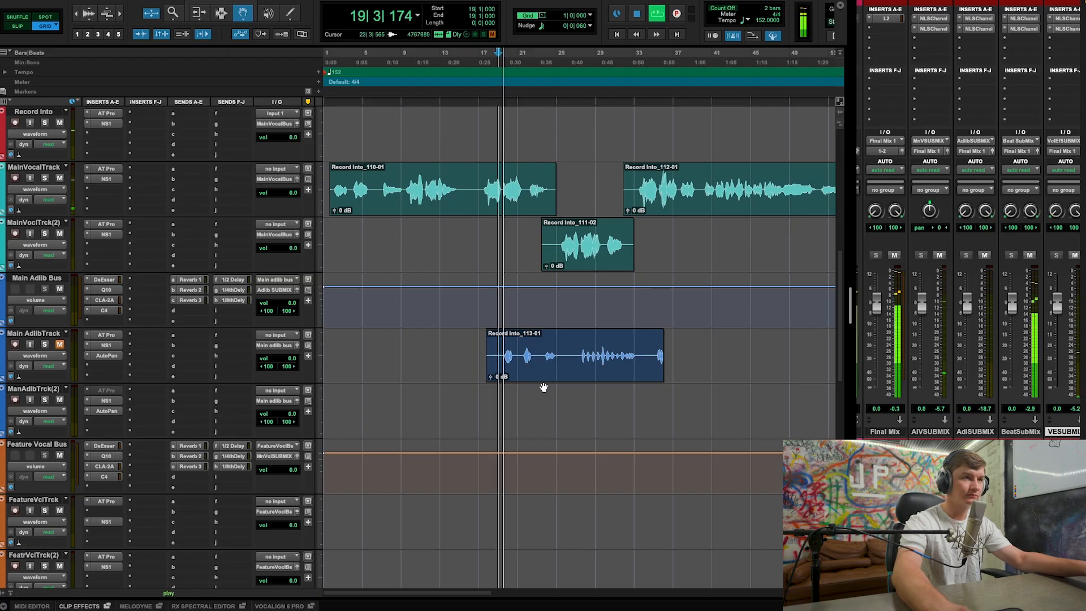
key(space)
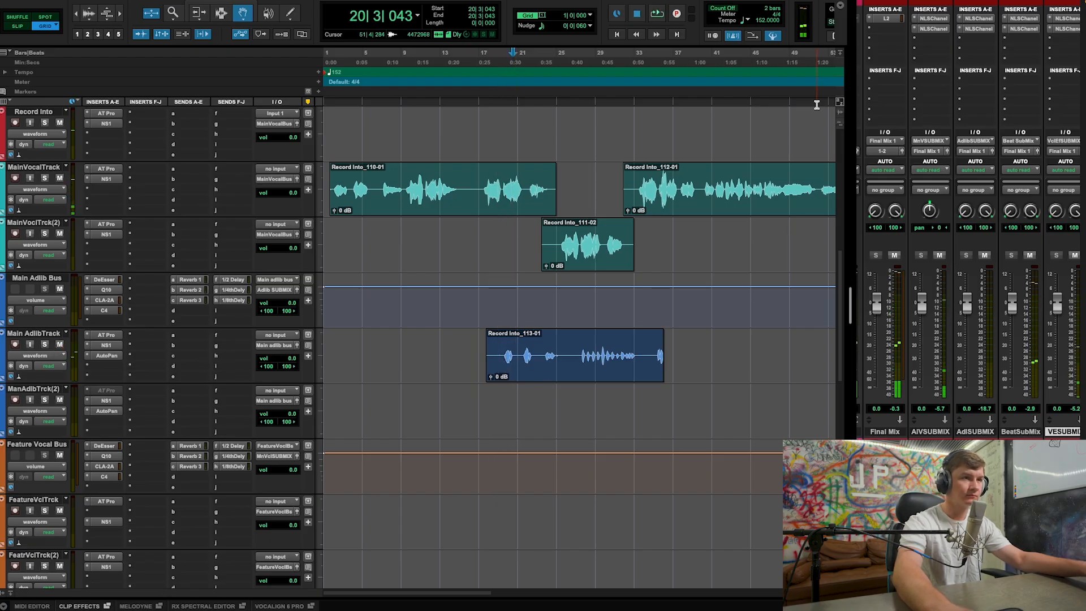
Step: Play from bar 20 and inspect the CLA-2A and Q10 inserts on Main Vocal Bus
click(510, 62)
scroll(164, 285, up, 3)
click(59, 177)
key(space)
scroll(575, 416, down, 1)
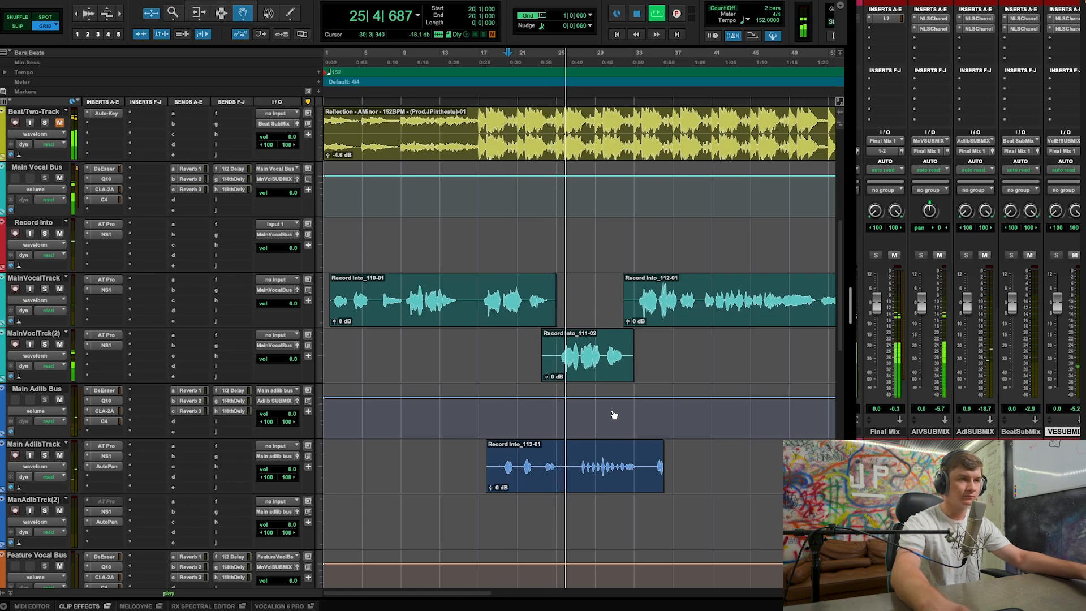
click(110, 189)
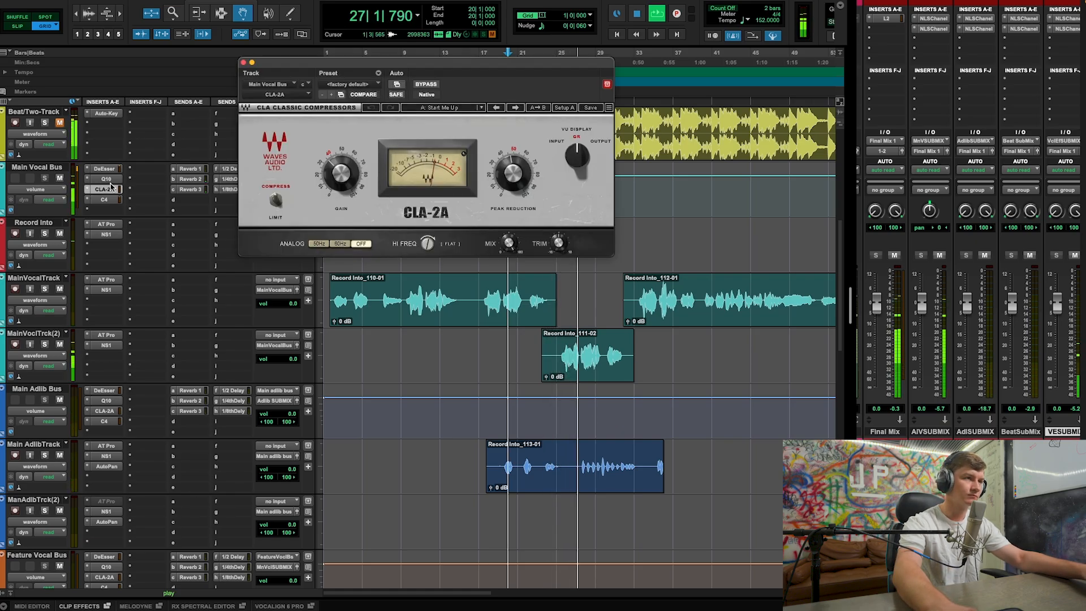
click(109, 179)
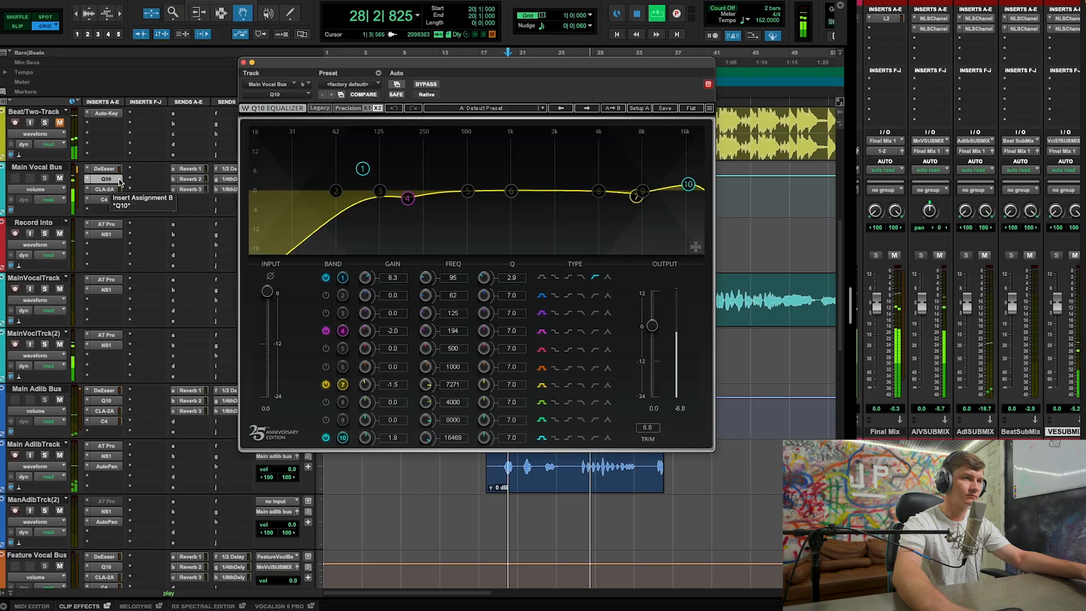
click(243, 62)
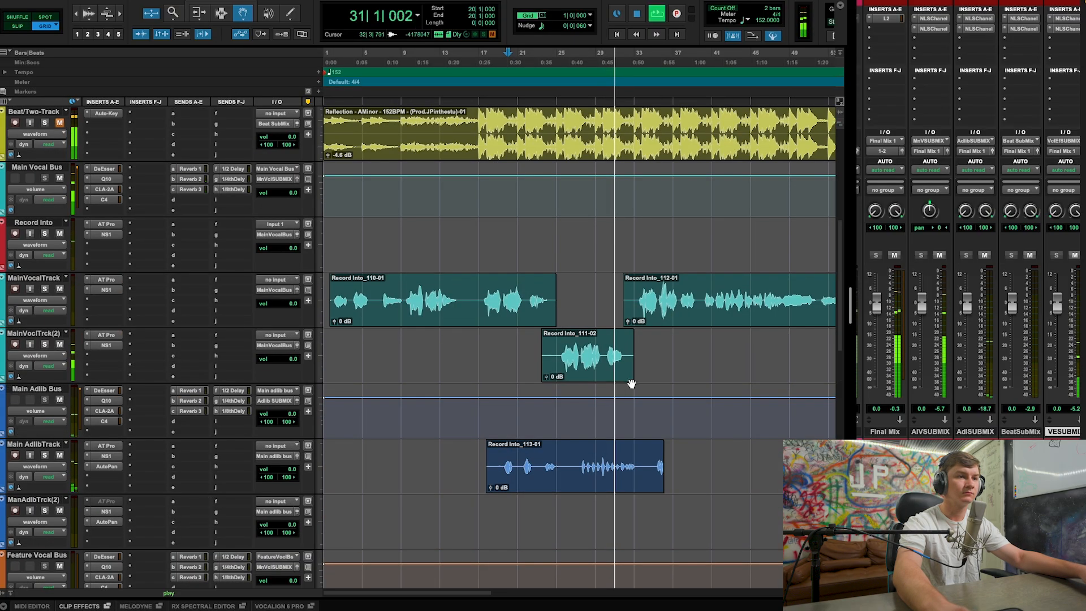
key(space)
Step: Inspect Auto-Tune Pro on MainVocalTrack and raise the track's NS1 noise suppression to about 11
click(480, 60)
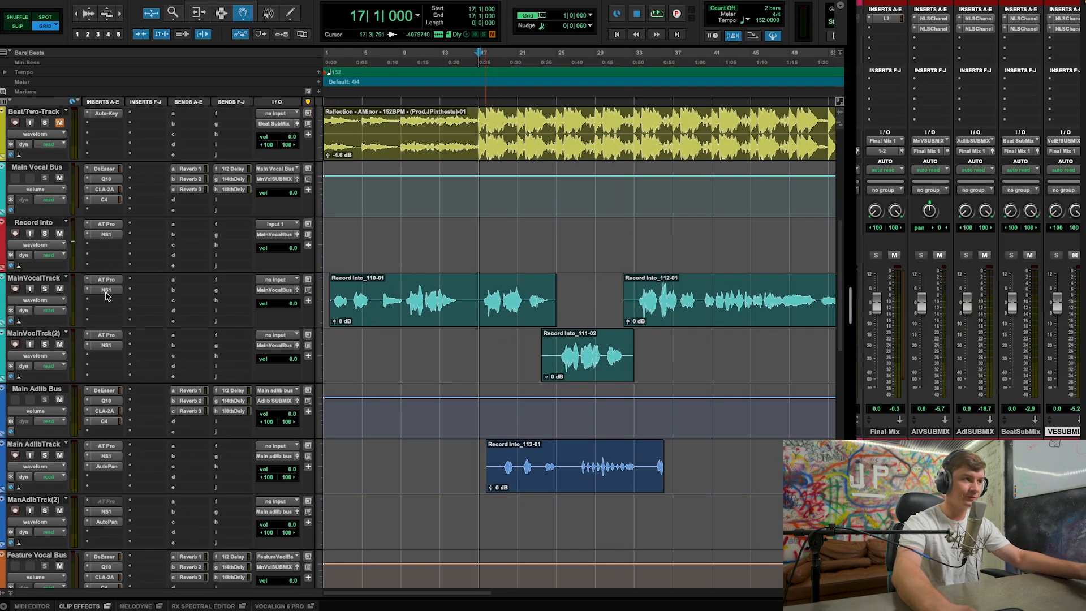
click(108, 280)
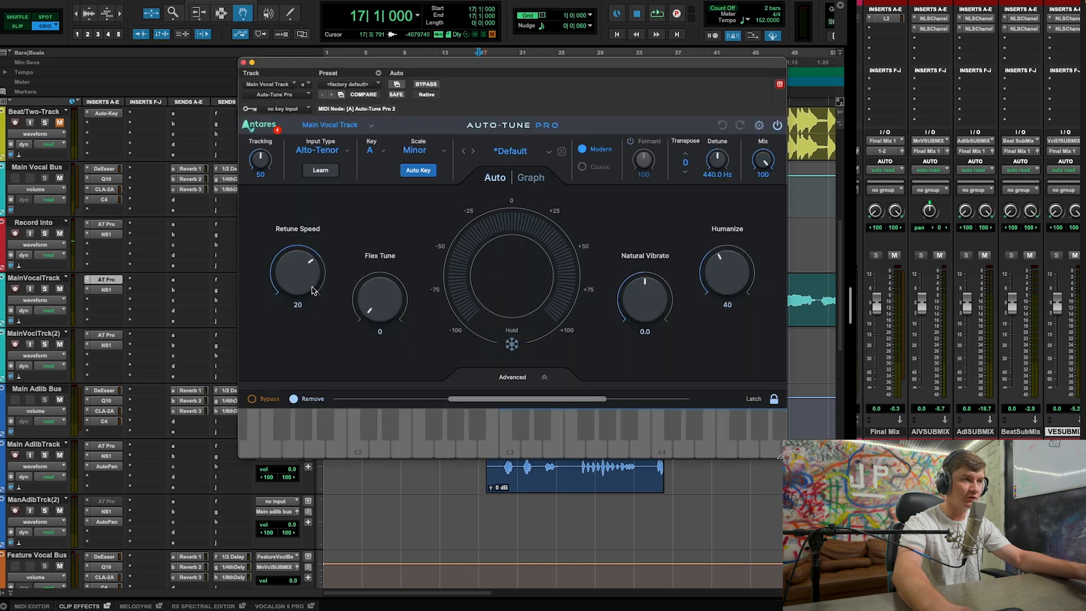
click(106, 290)
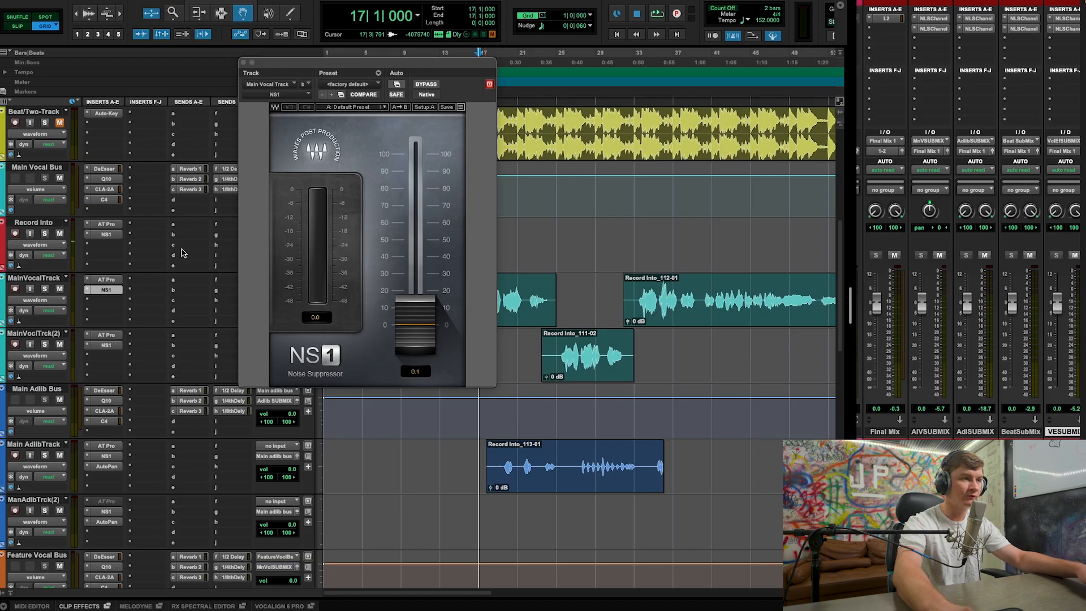
mouse_move(415, 325)
mouse_down()
mouse_move(415, 266)
mouse_move(415, 305)
mouse_up()
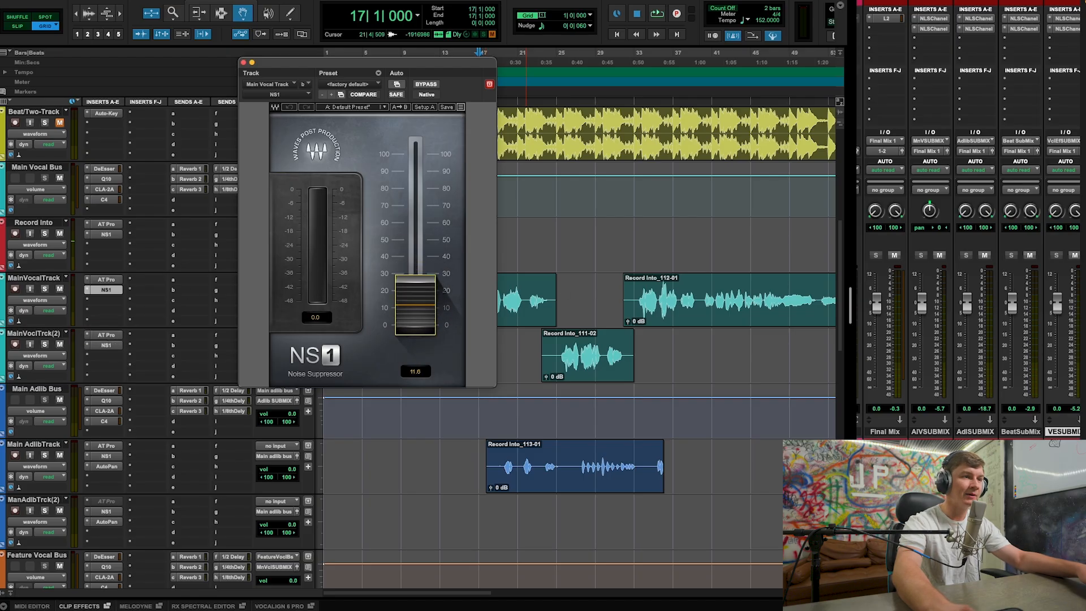
Step: Inspect the DeEsser on Main Vocal Bus and set band 10 of its Q10 to a gain of 0.3 at 16952 Hz
click(105, 169)
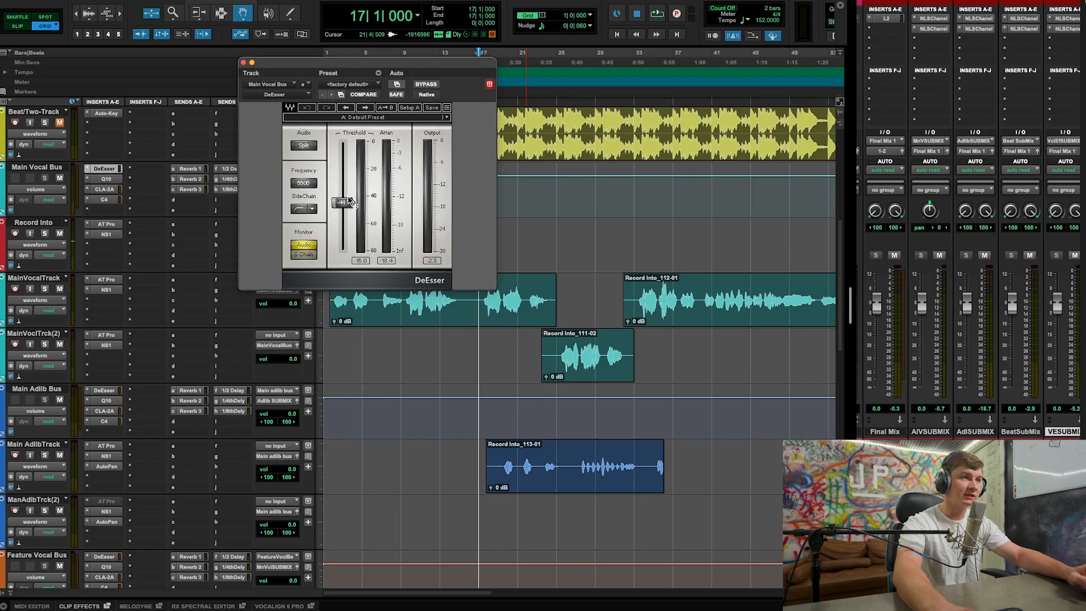
drag(389, 60, 307, 69)
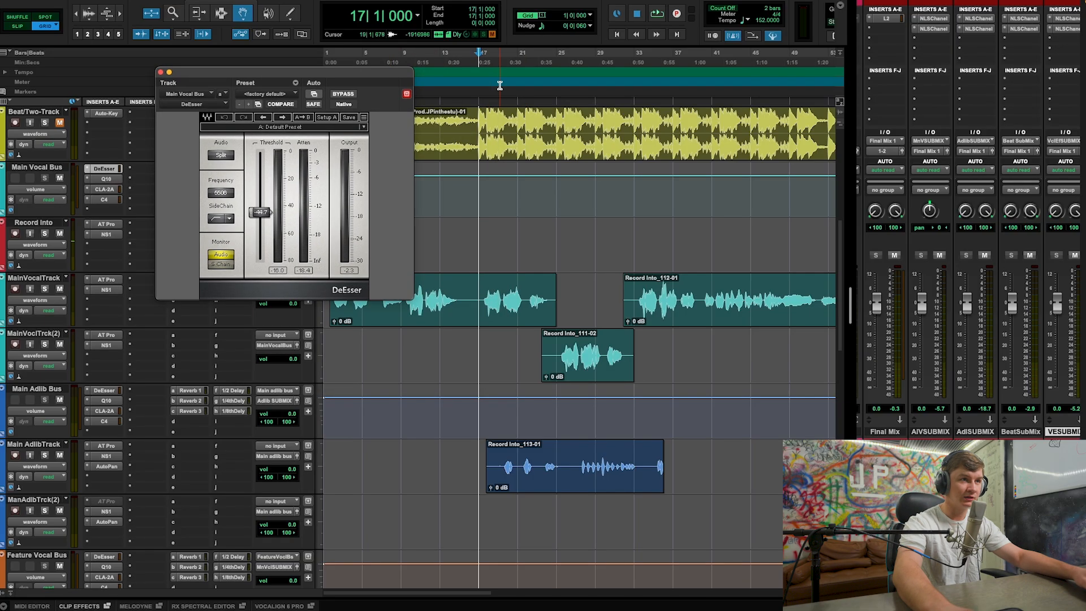
click(114, 178)
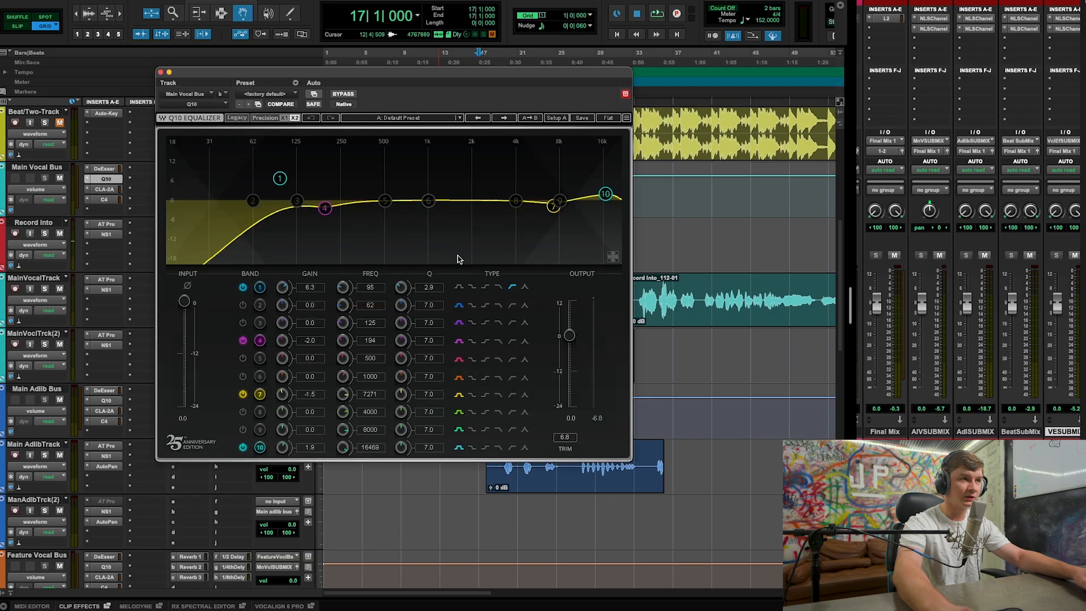
click(279, 178)
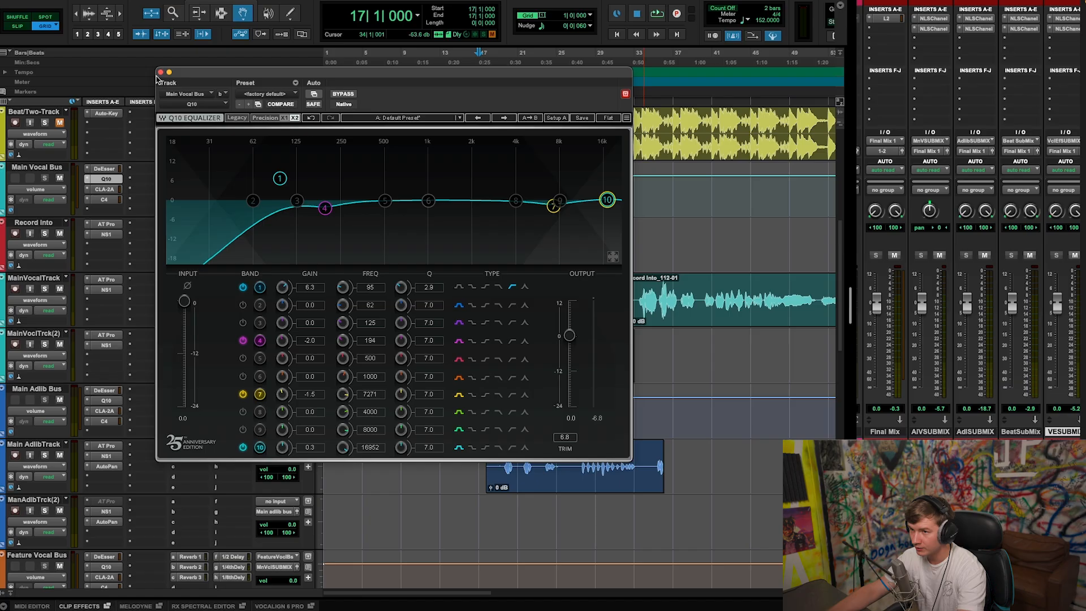
click(161, 73)
Step: Examine the CLA-2A compressor, the C4 multiband processor and the Reverb 2 send on Main Vocal Bus
click(111, 192)
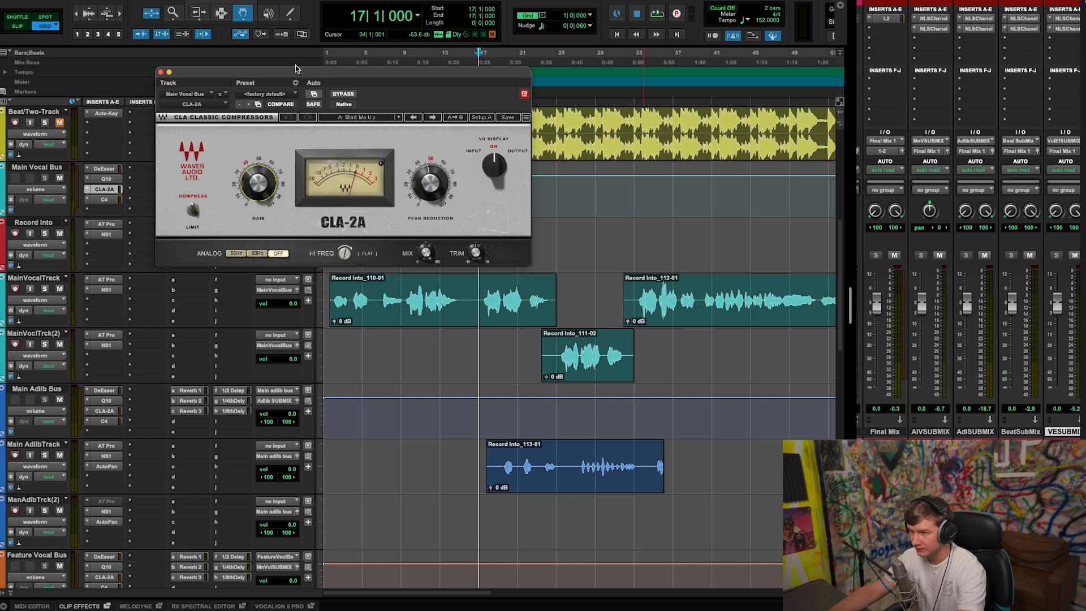
drag(292, 75, 337, 111)
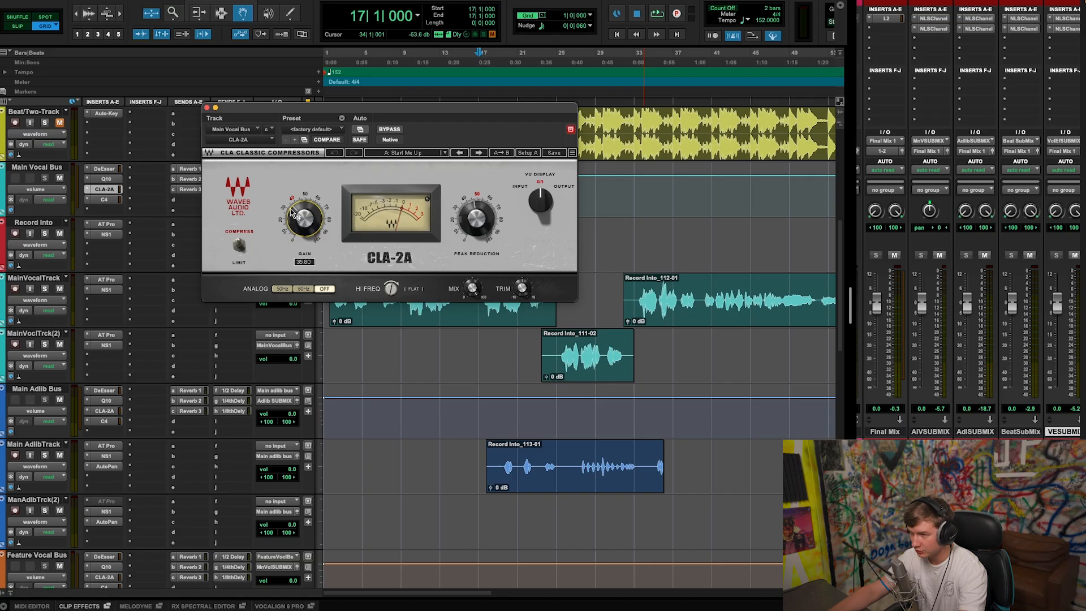
click(207, 108)
click(105, 200)
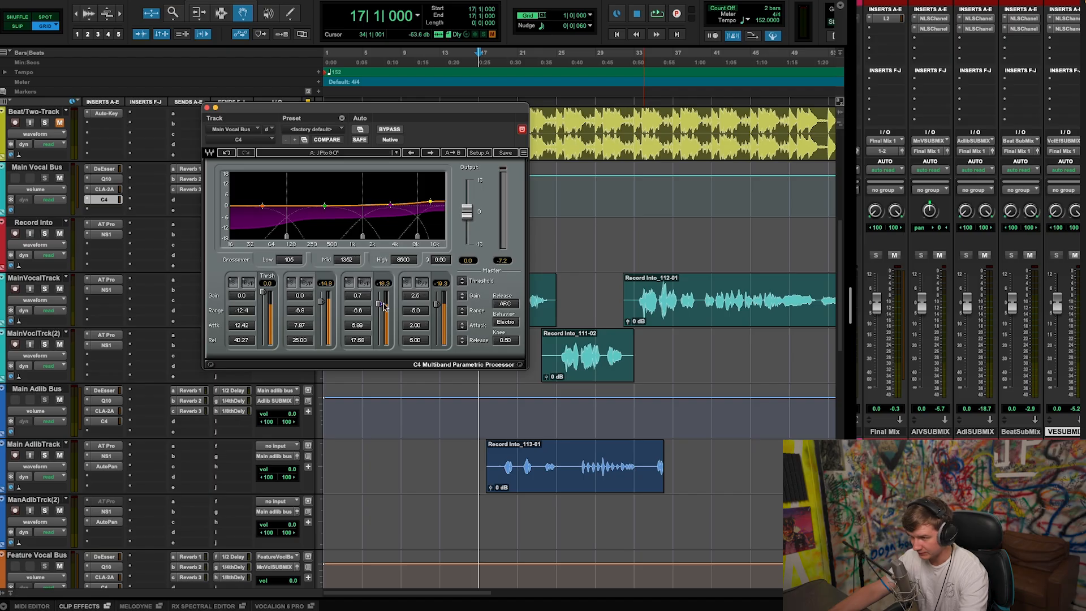
click(206, 107)
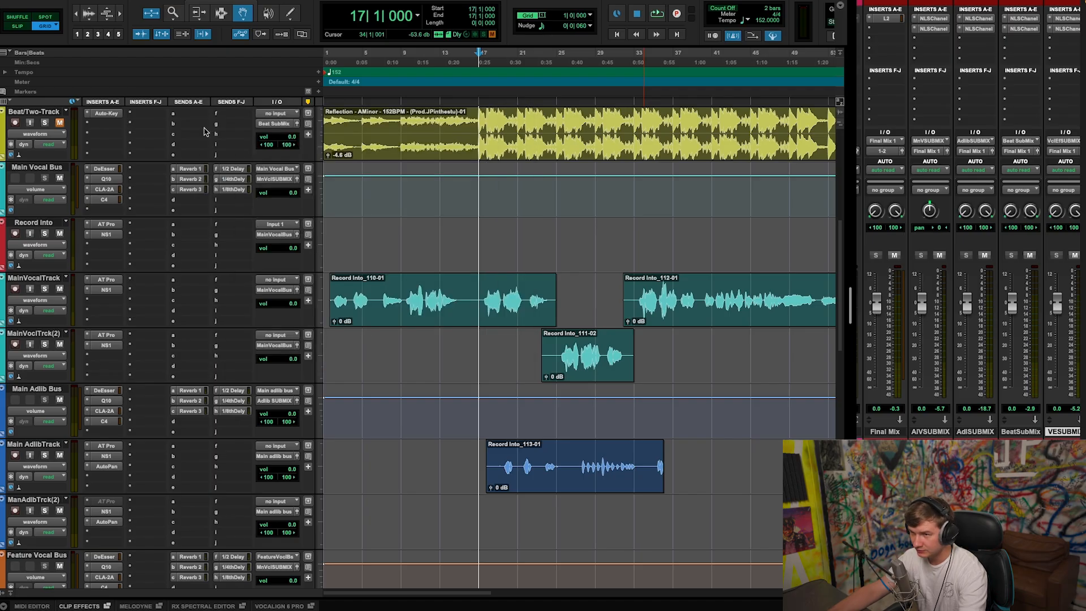
click(195, 178)
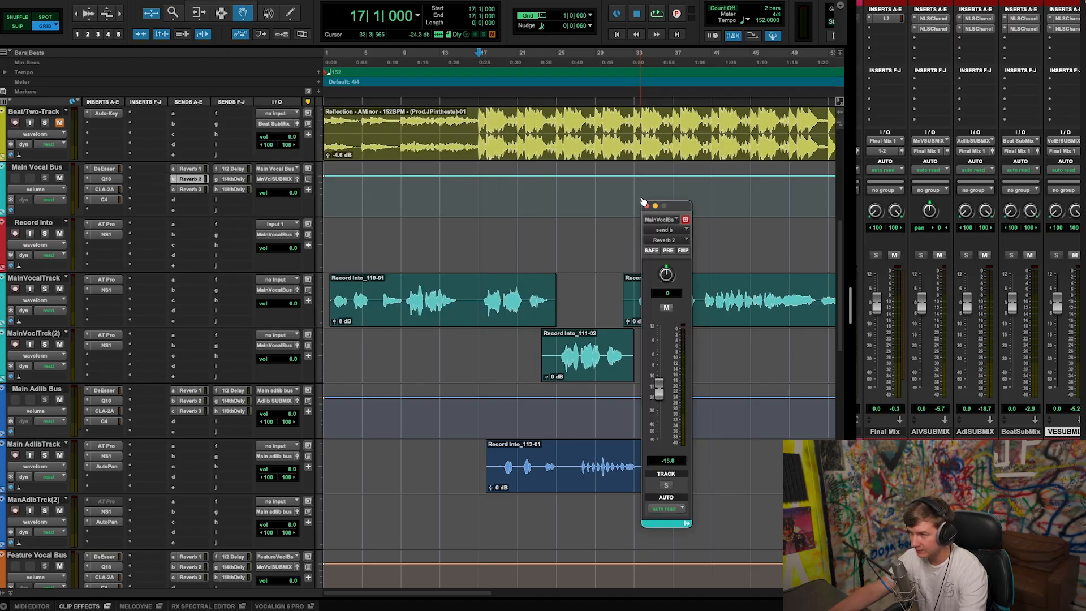
click(647, 207)
Step: Recheck the Main Vocal Bus CLA-2A and set all four C4 band thresholds to 0.0
click(466, 69)
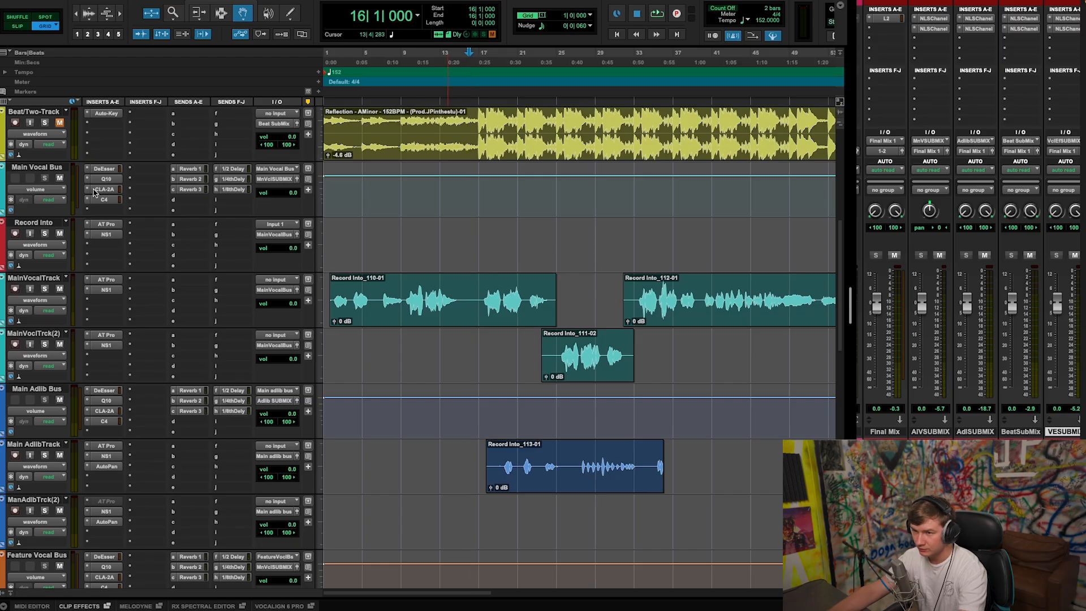
click(107, 179)
click(104, 199)
click(104, 189)
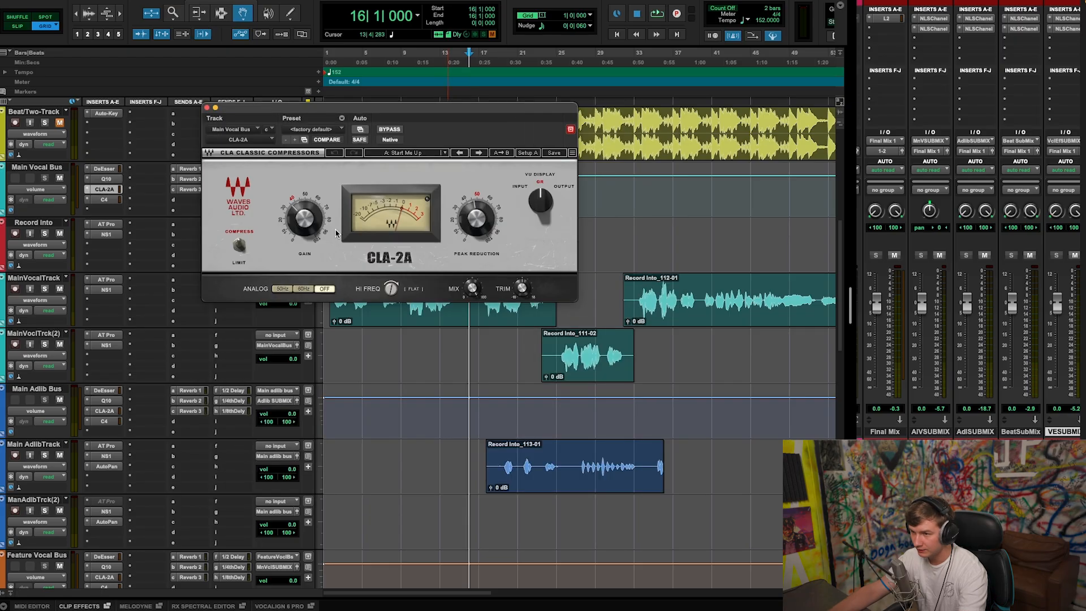
click(107, 199)
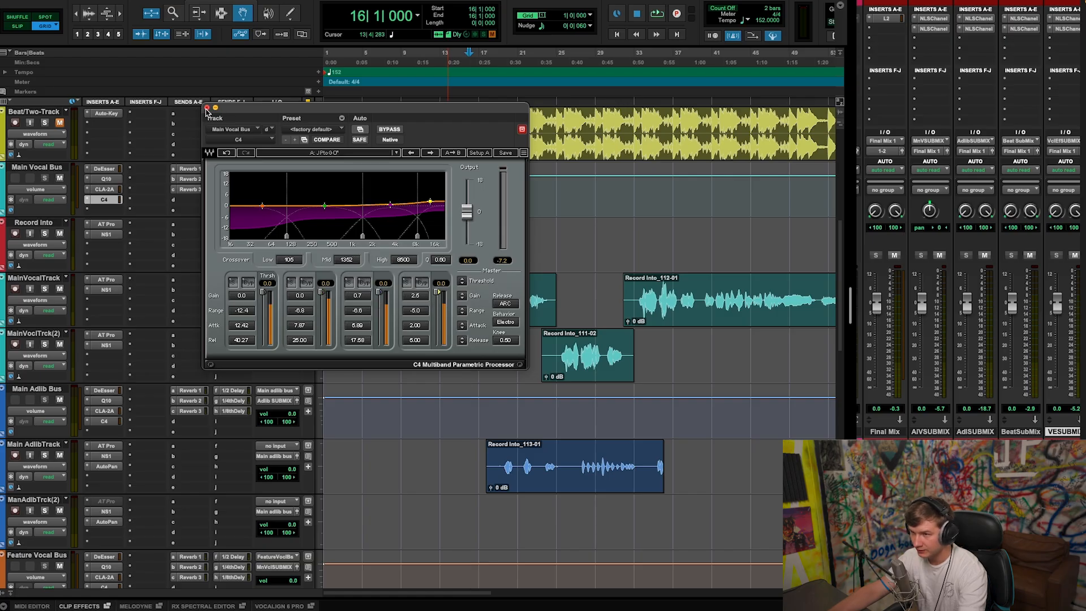
click(207, 108)
Step: Play from bar 17 and reset the Reverb 1 send level on Main Vocal Bus to 0.0 dB
click(475, 58)
key(space)
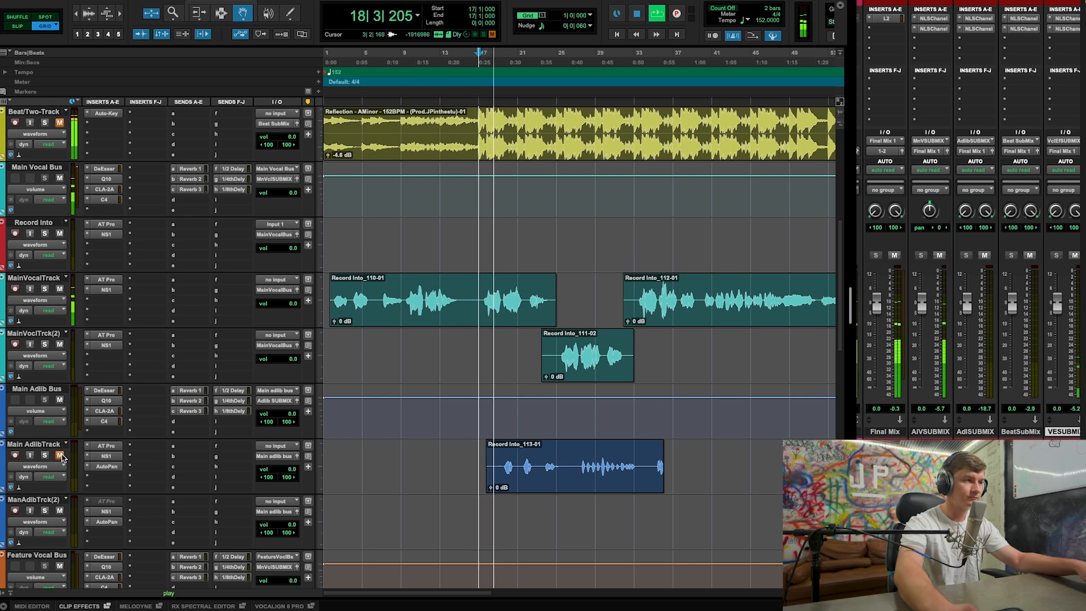
click(190, 168)
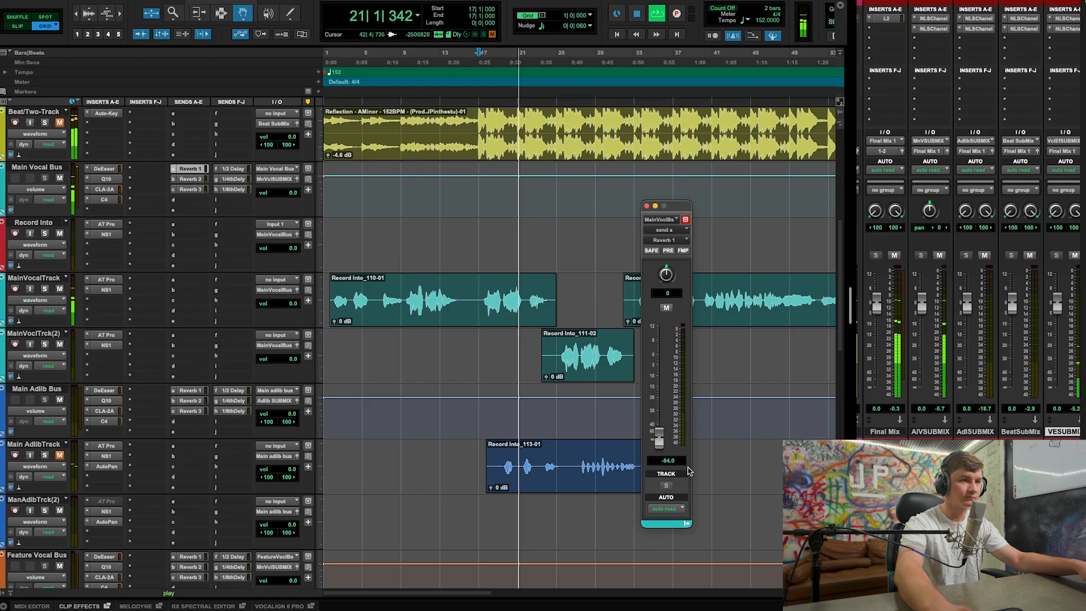
alt+click(659, 436)
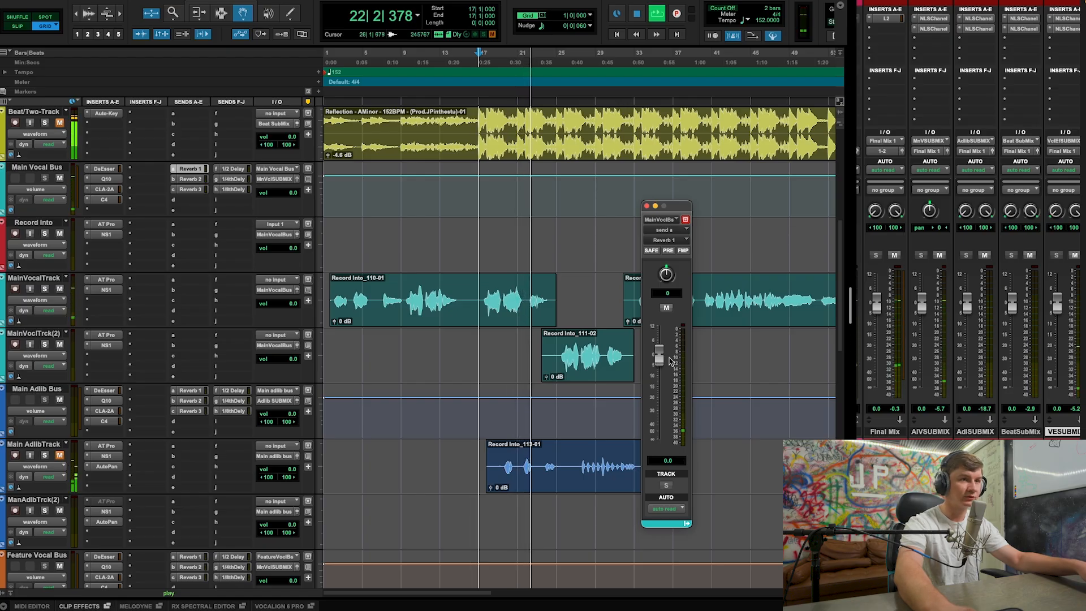
Step: Go through the remaining reverb and delay sends of Main Vocal Bus and lower the 1/8th Delay send to -∞
click(190, 178)
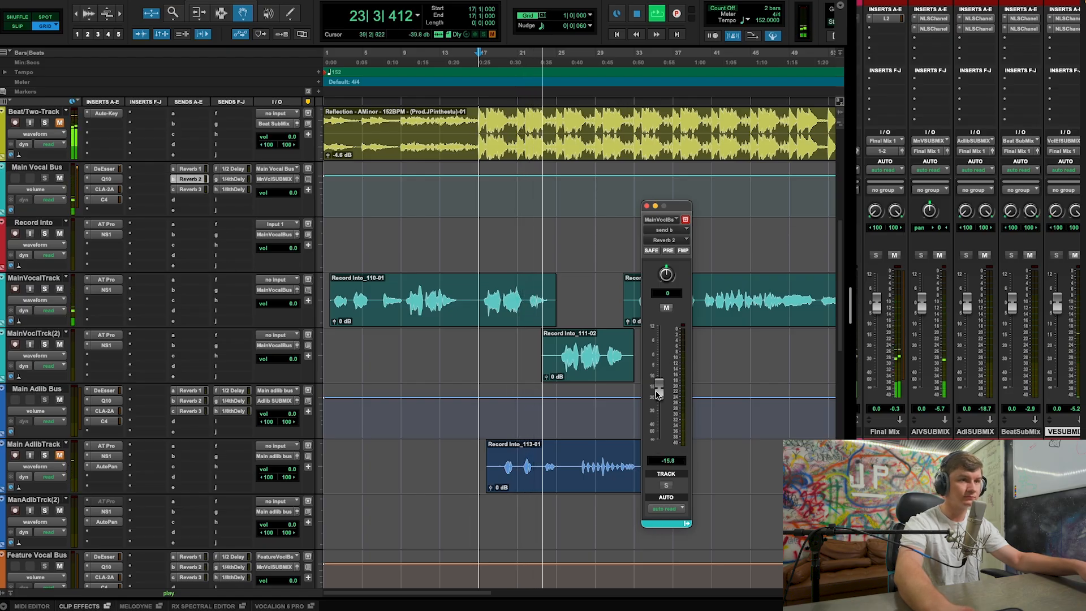
click(190, 189)
click(232, 168)
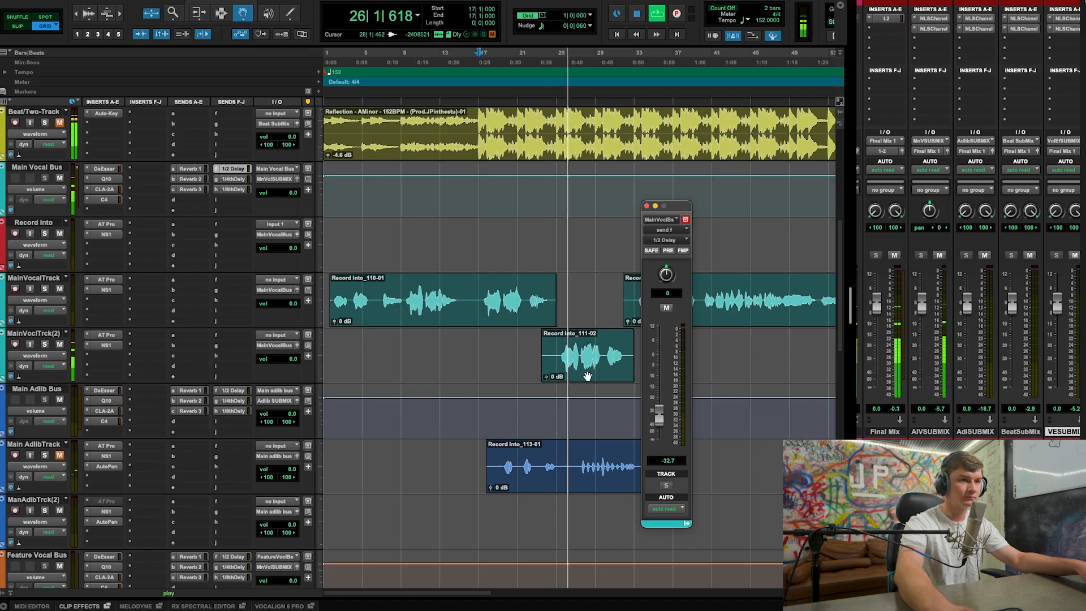
drag(658, 440, 657, 429)
click(232, 179)
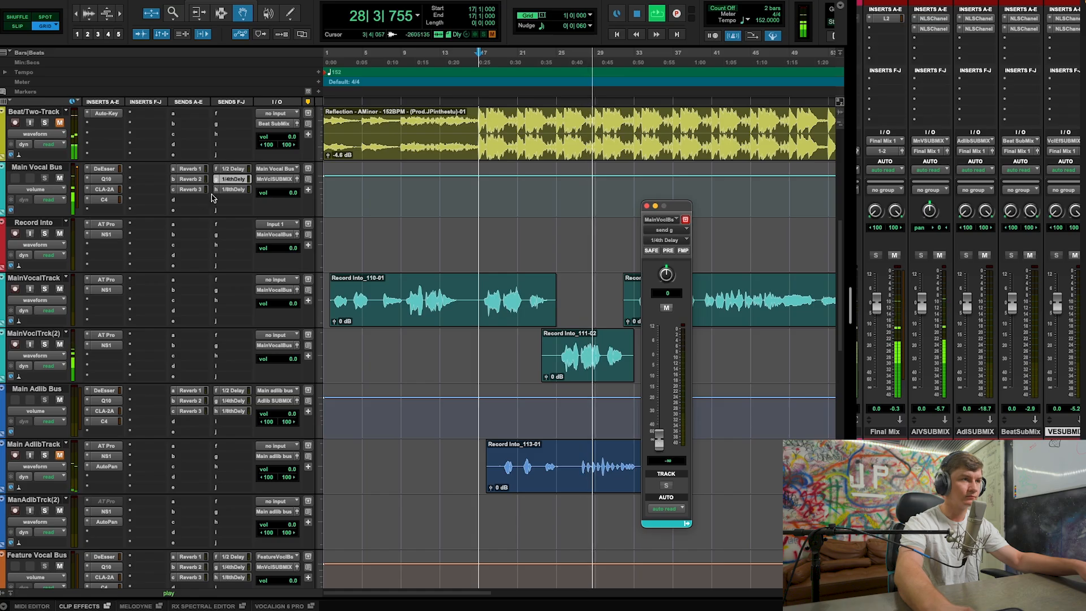
click(232, 189)
drag(669, 423, 669, 441)
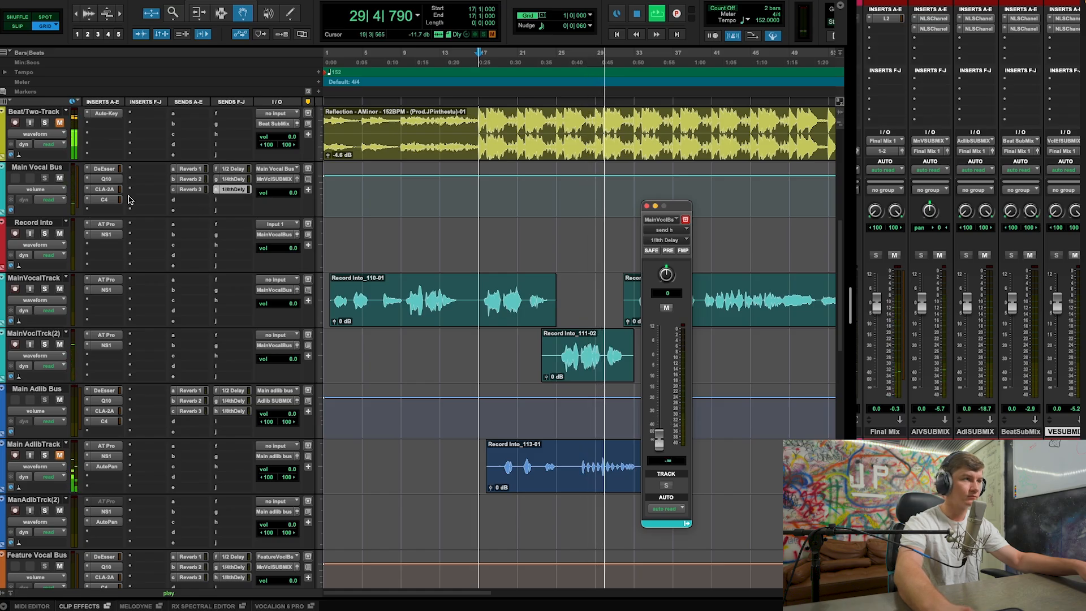
Step: Make the Q10, DeEsser, CLA-2A and C4 inserts on Main Vocal Bus inactive
click(113, 188)
click(108, 179)
right_click(108, 180)
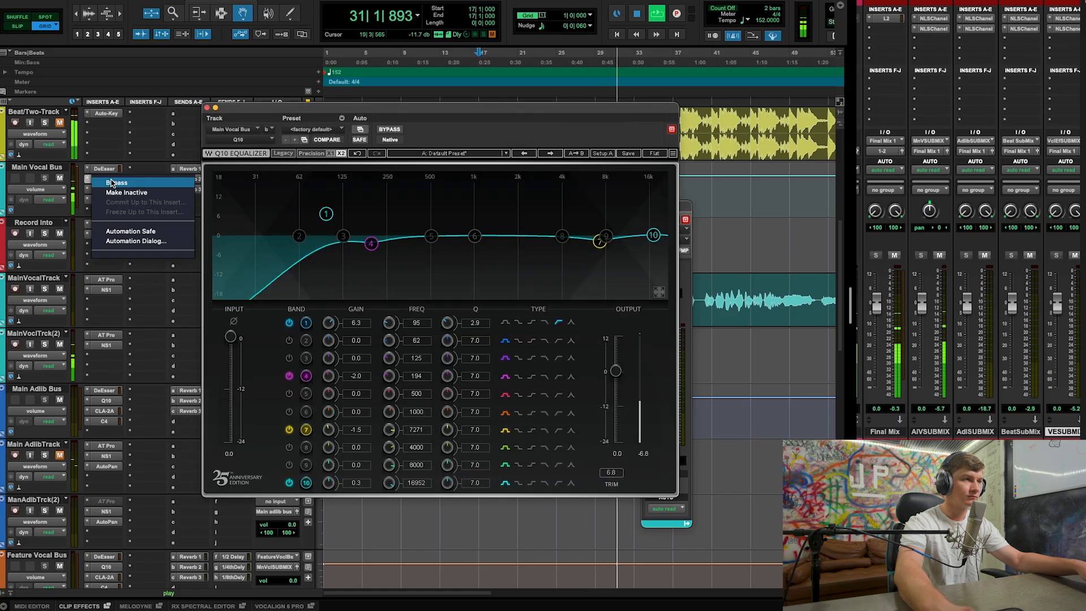
click(119, 191)
right_click(107, 172)
click(116, 185)
right_click(107, 189)
click(116, 201)
right_click(107, 199)
click(115, 213)
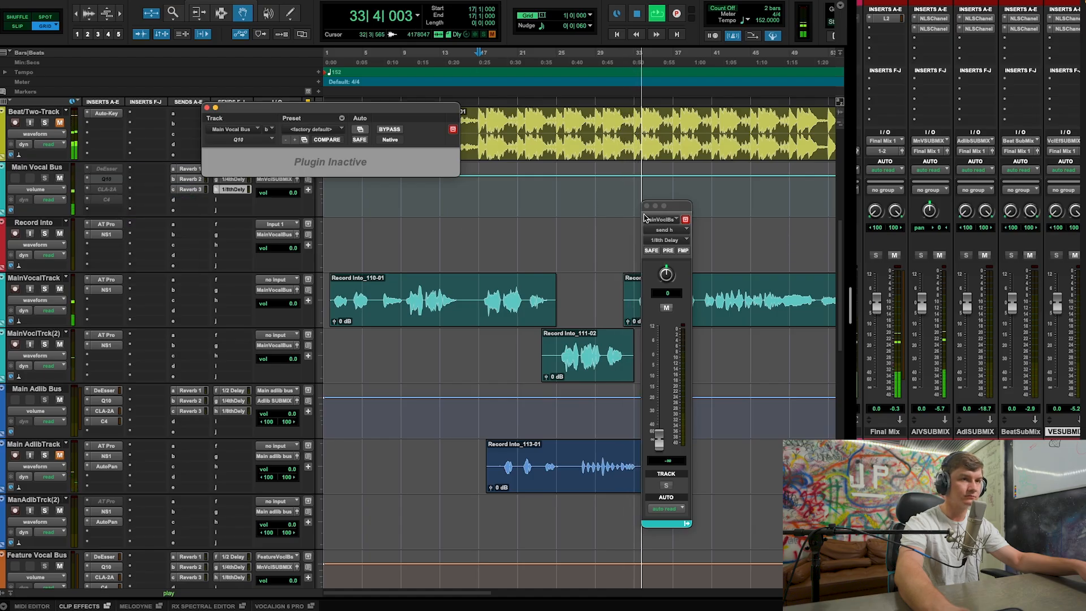
Step: Make the AT Pro and NS1 inserts on MainVocalTrack inactive and close the Q10 plug-in window
right_click(106, 279)
click(116, 291)
right_click(106, 290)
click(116, 302)
click(207, 107)
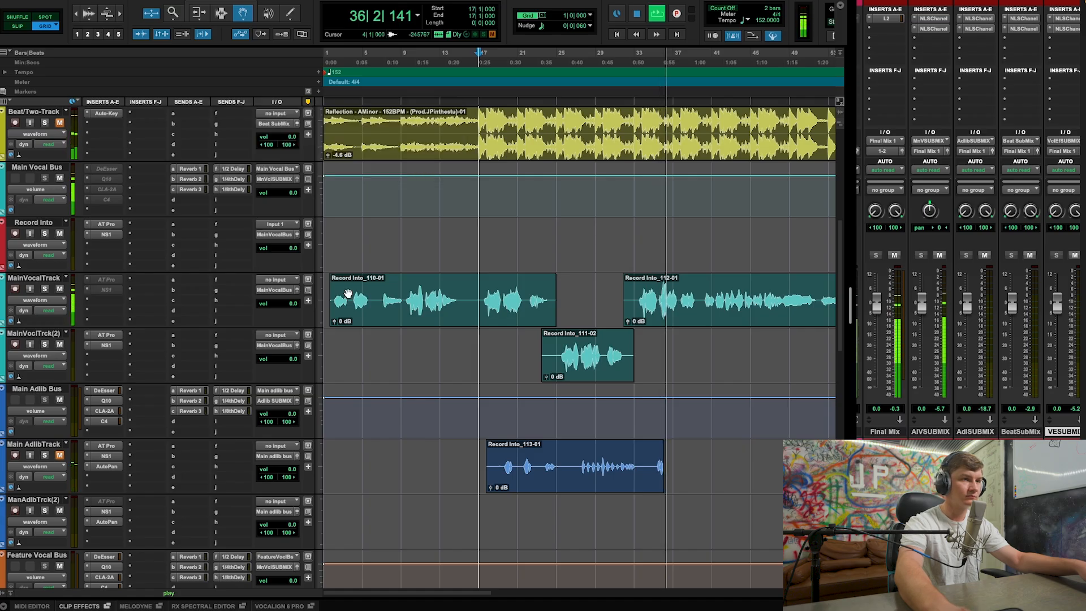
Step: Make the AT Pro and NS1 inserts on MainVocalTrack active again
right_click(111, 289)
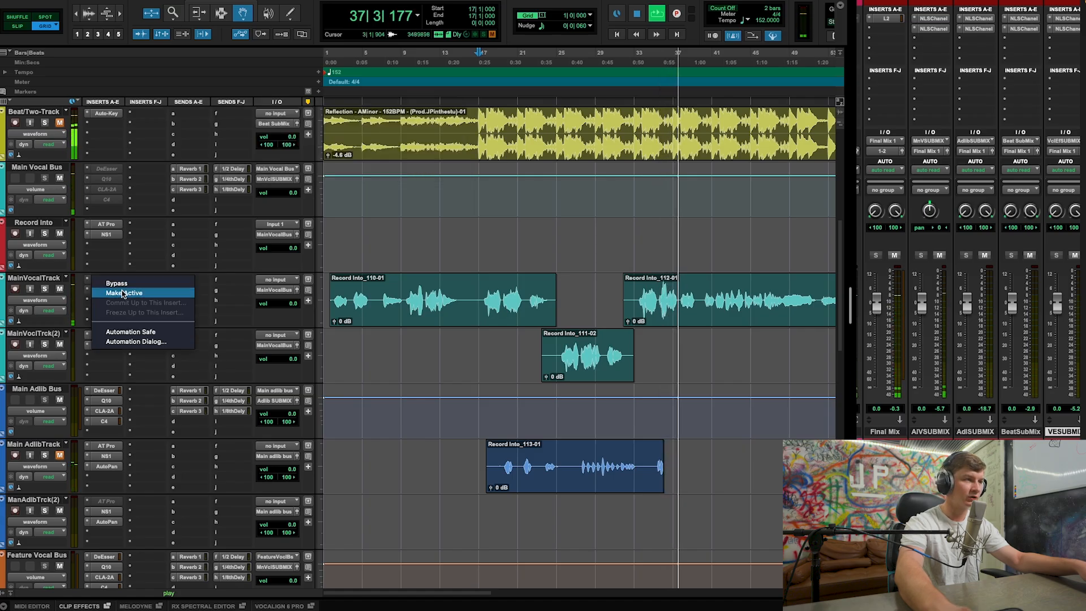
click(121, 293)
right_click(106, 289)
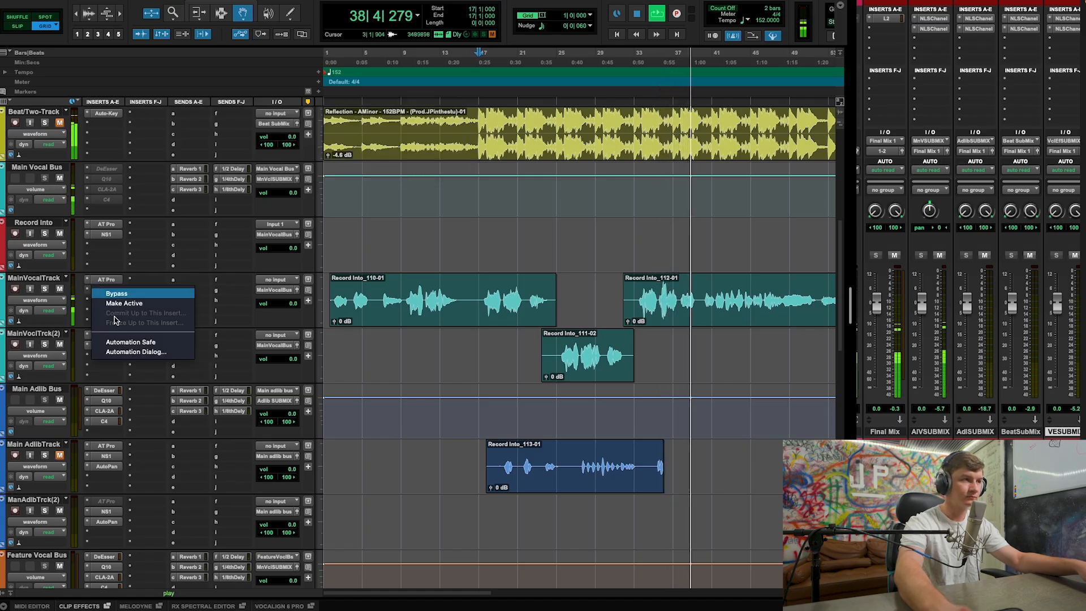
click(117, 303)
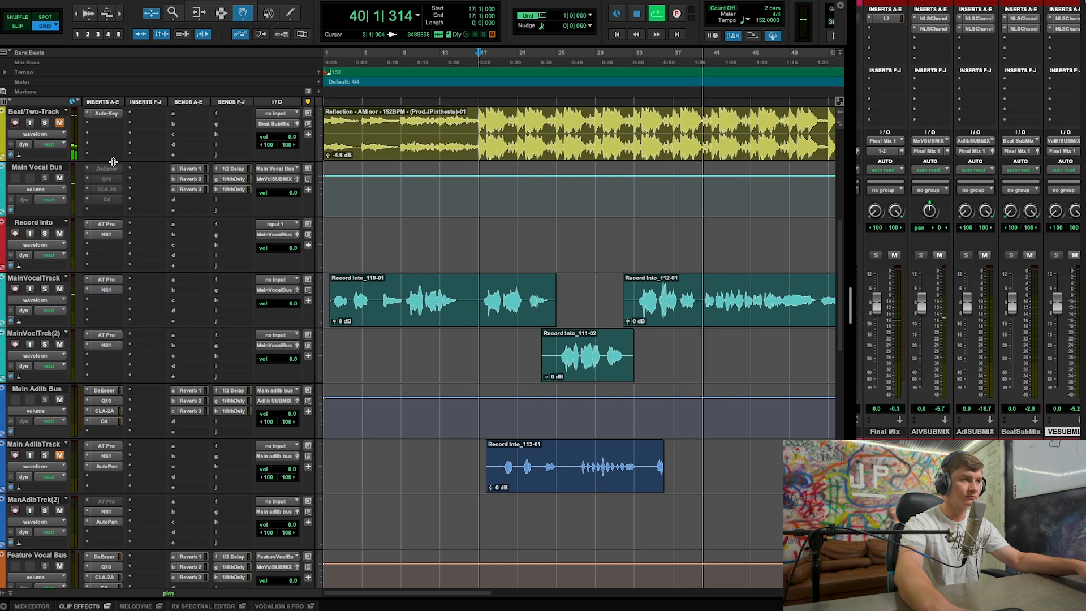
Step: Reactivate the DeEsser on Main Vocal Bus, view its settings, and reactivate the Q10 insert
right_click(108, 169)
click(121, 183)
click(105, 169)
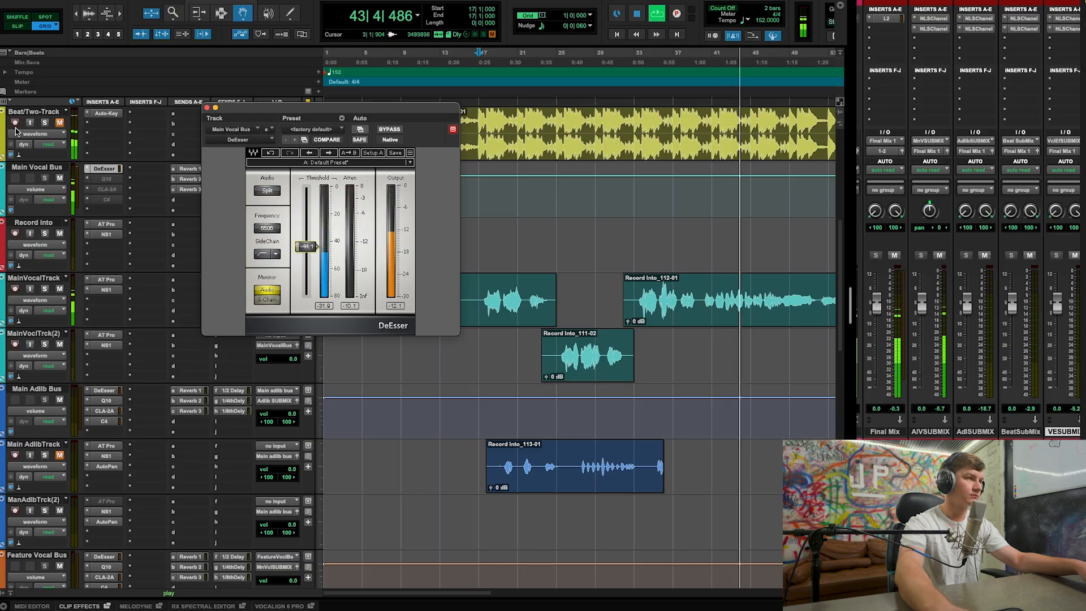
right_click(105, 169)
click(113, 193)
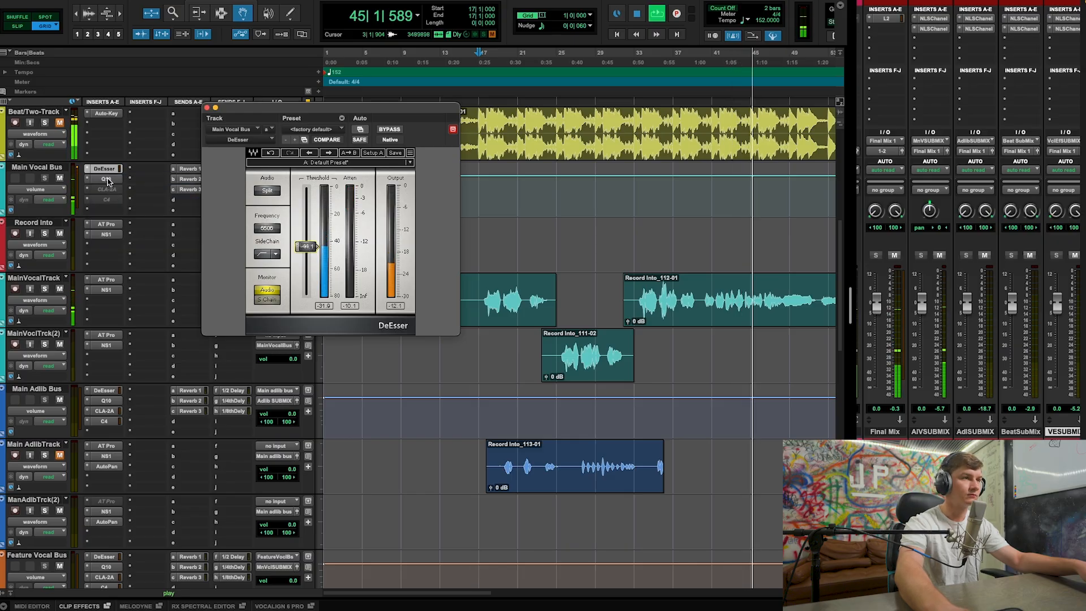
Step: Reactivate the CLA-2A on Main Vocal Bus and set band 1 of the Q10 to 94 Hz with a Q of 4.5
click(106, 179)
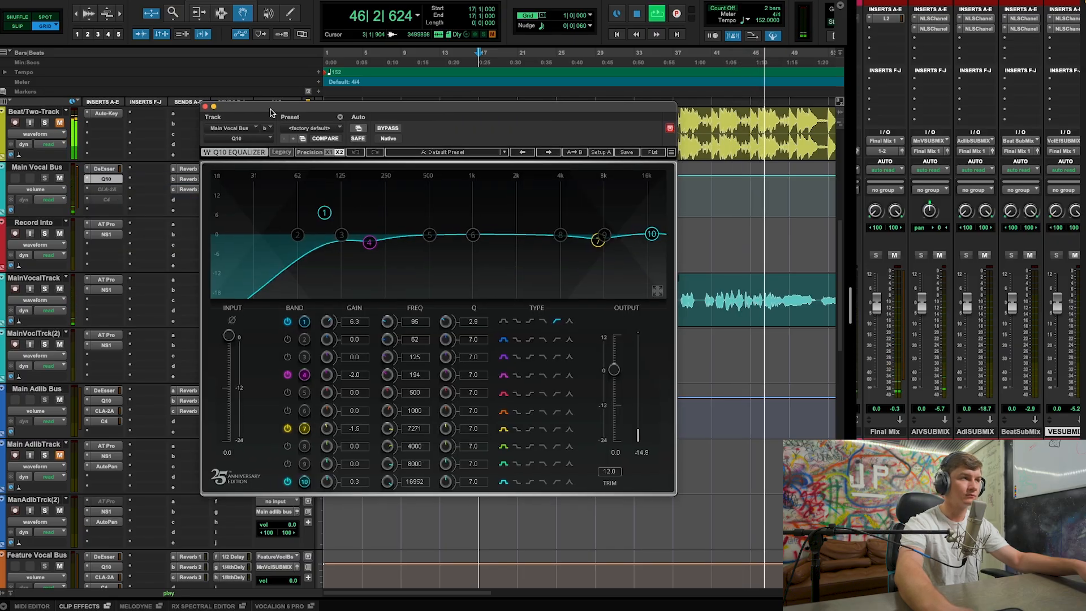
right_click(108, 192)
click(113, 202)
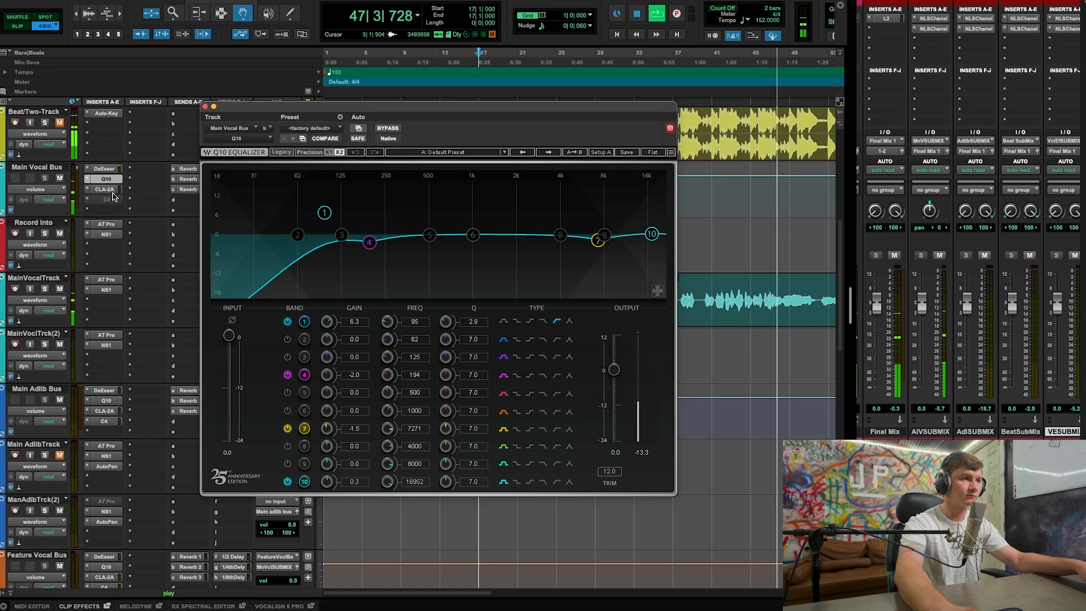
drag(324, 216, 323, 213)
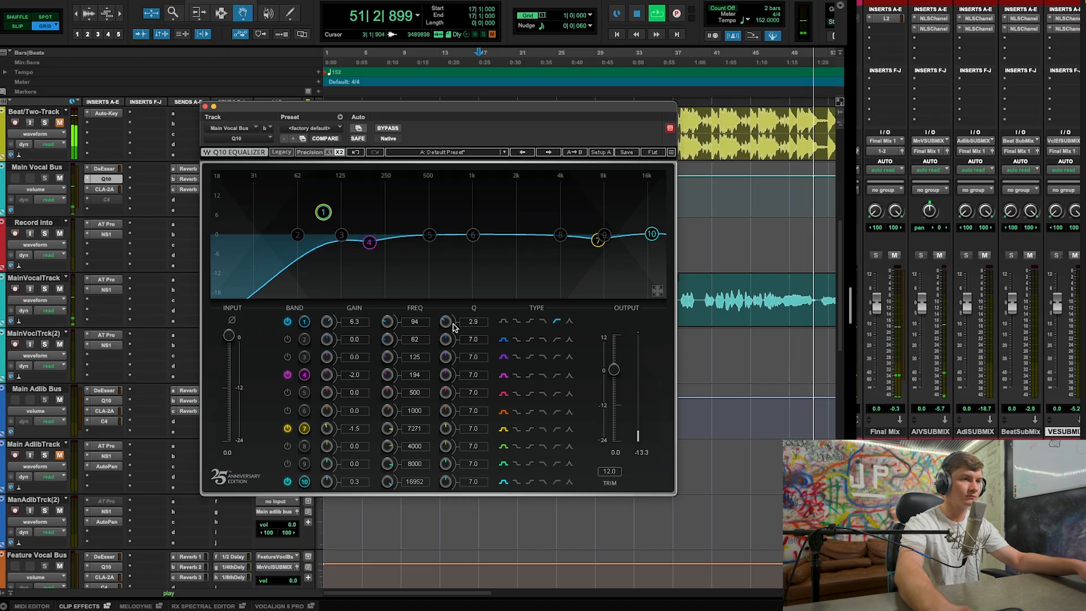
mouse_move(445, 322)
mouse_down()
mouse_move(446, 310)
mouse_move(445, 318)
mouse_up()
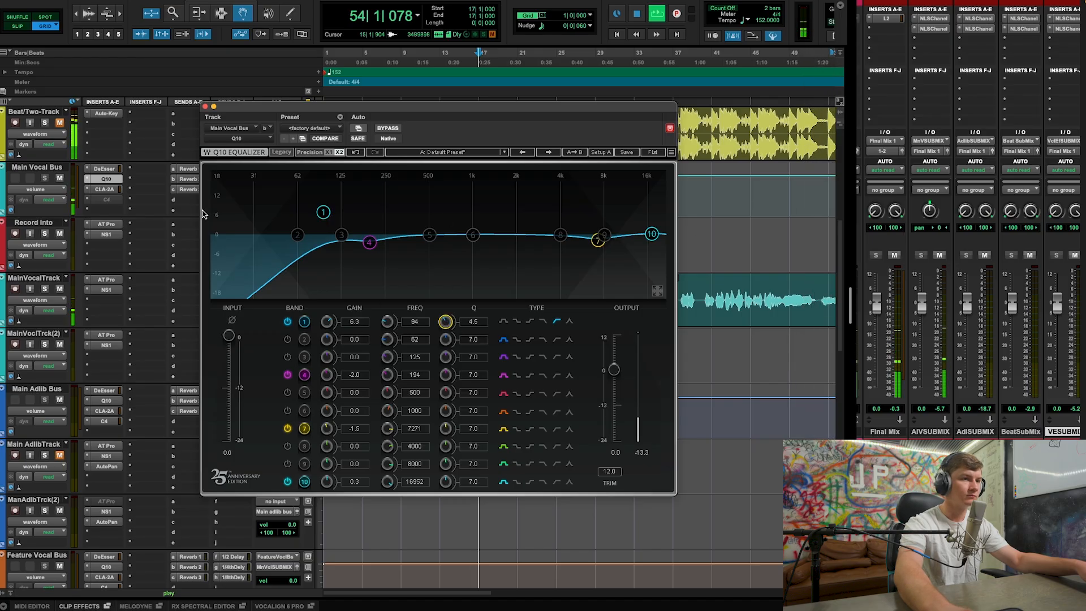
Step: Play from bar 16 and set the Main Vocal Bus CLA-2A to a Peak Reduction of about 48.5 and a Gain of 37.86
click(104, 189)
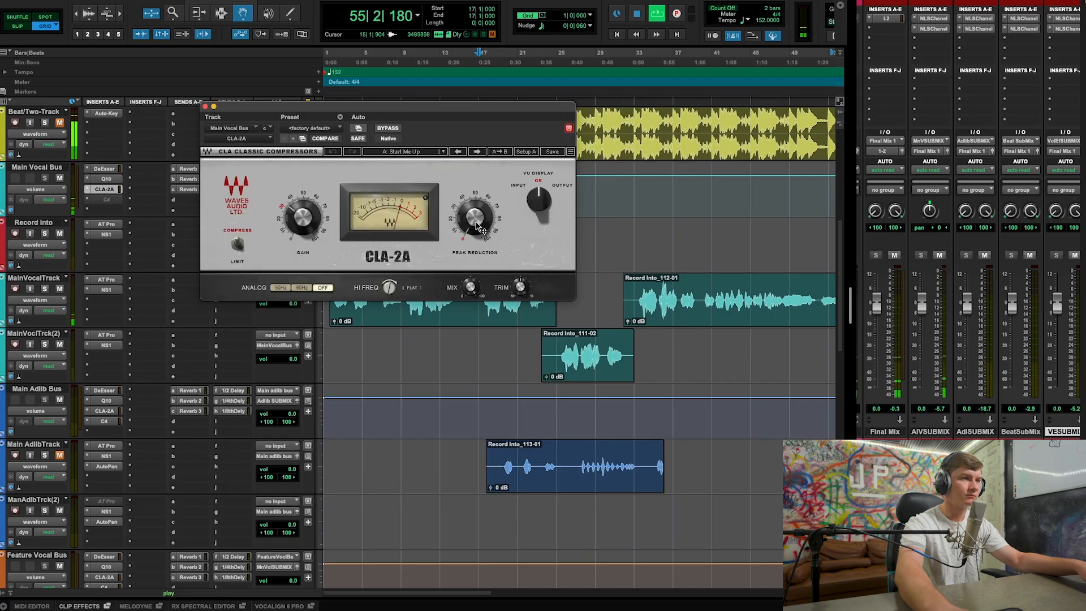
click(628, 62)
click(469, 61)
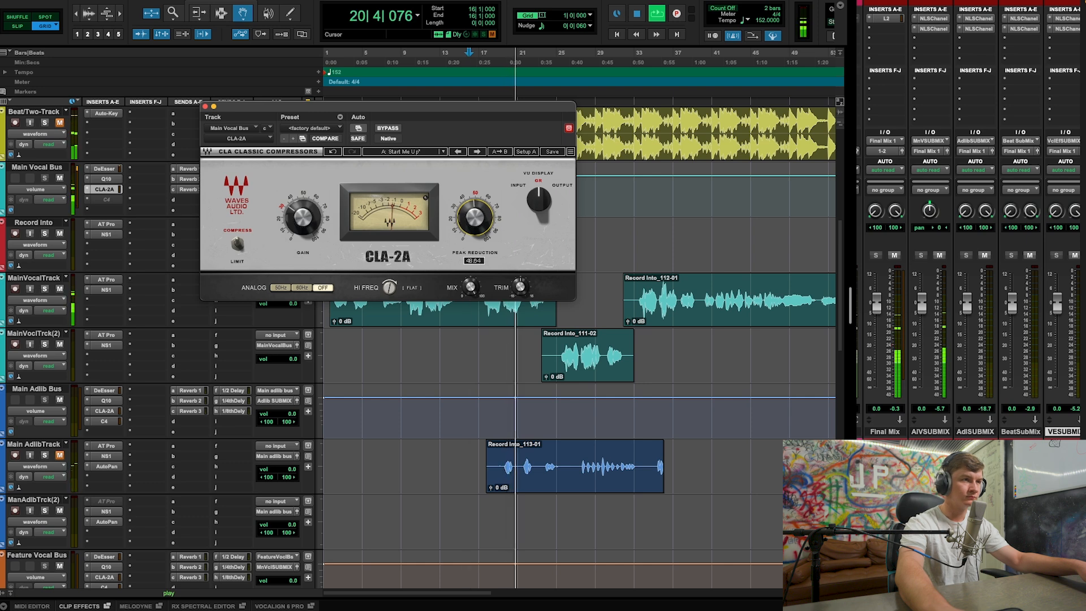
right_click(99, 191)
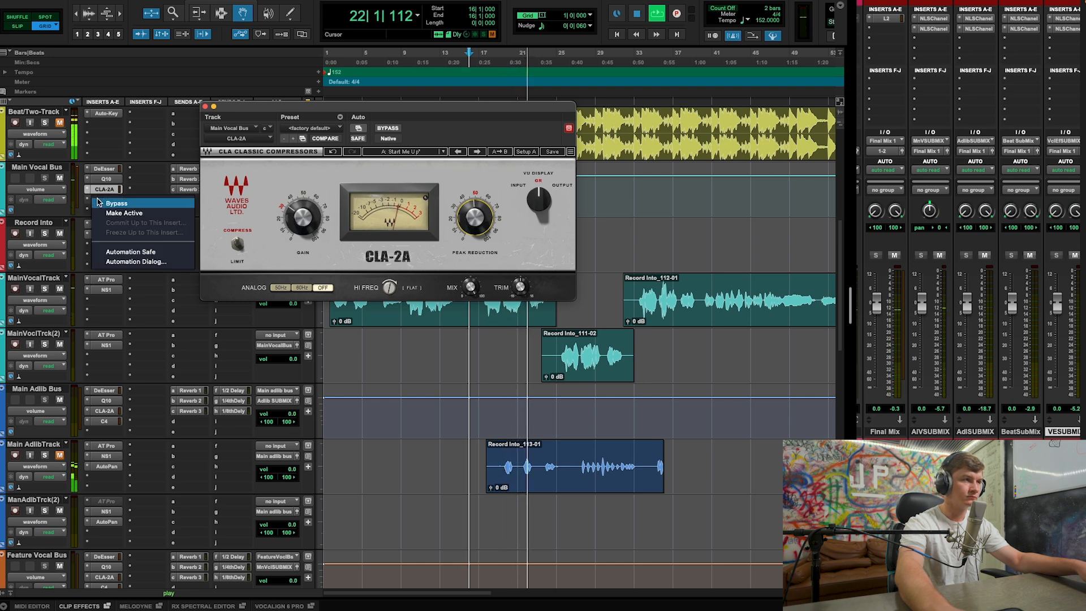
click(481, 221)
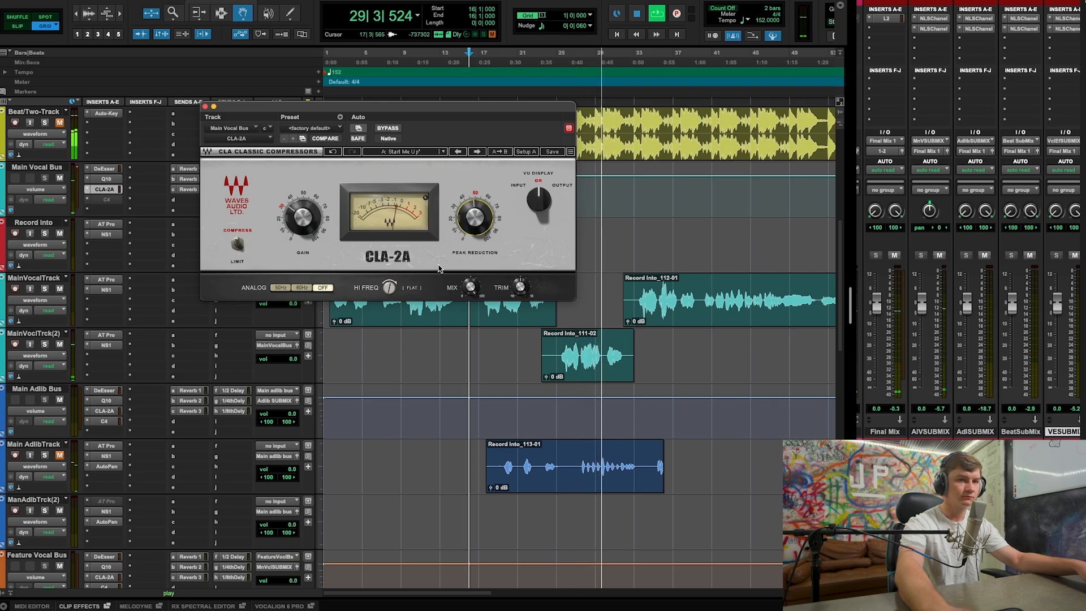
drag(303, 218, 306, 207)
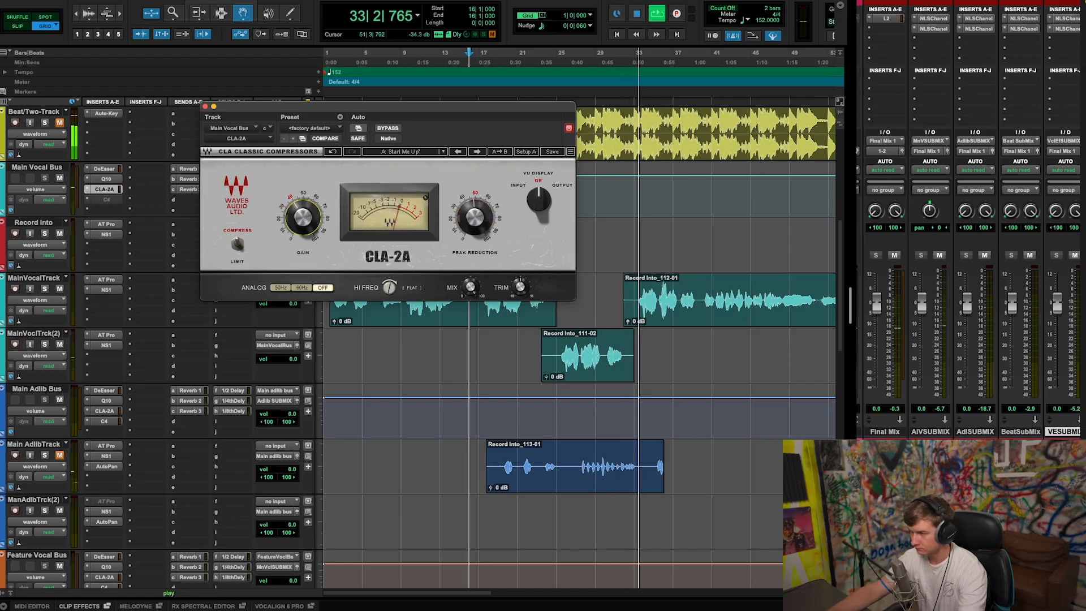
drag(305, 222, 305, 224)
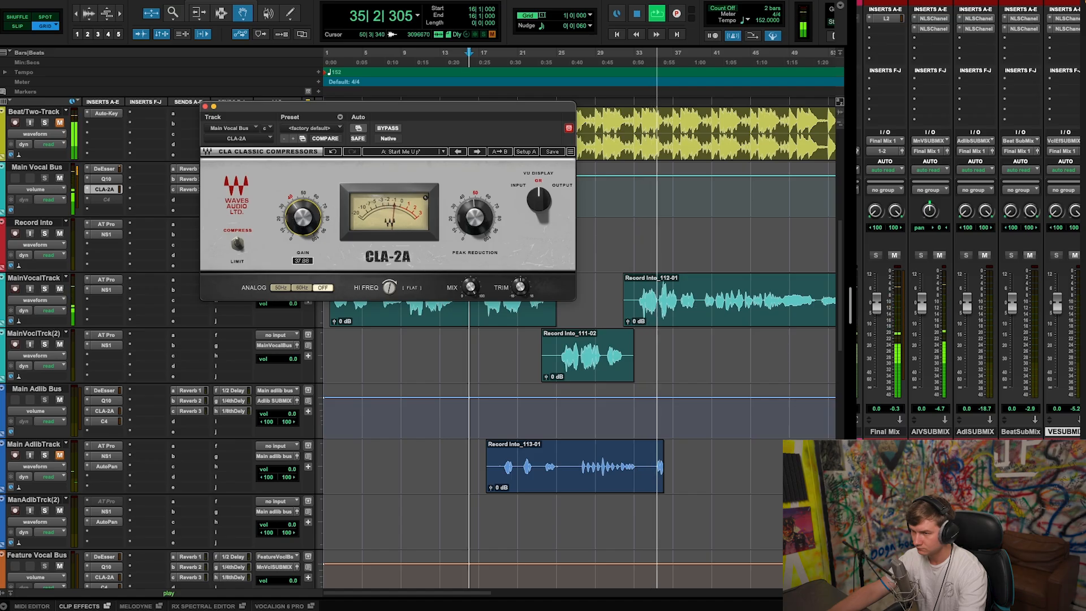
Step: Reactivate the C4 on Main Vocal Bus and lower its third band's threshold to -19.7 while playing from bar 16
right_click(104, 190)
click(125, 213)
click(104, 199)
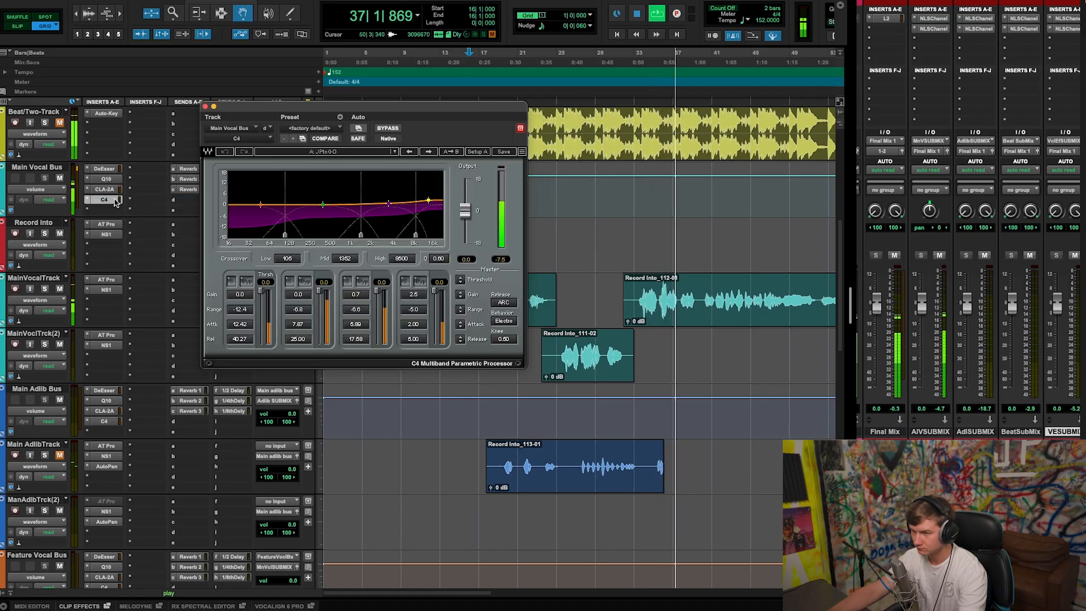
drag(386, 296, 377, 300)
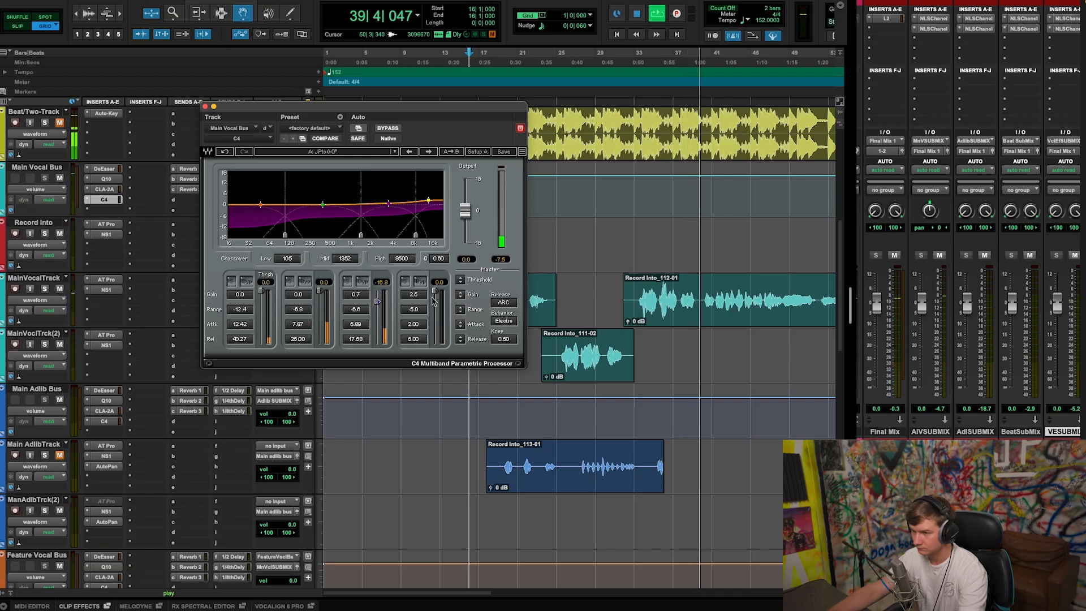
key(space)
key(space)
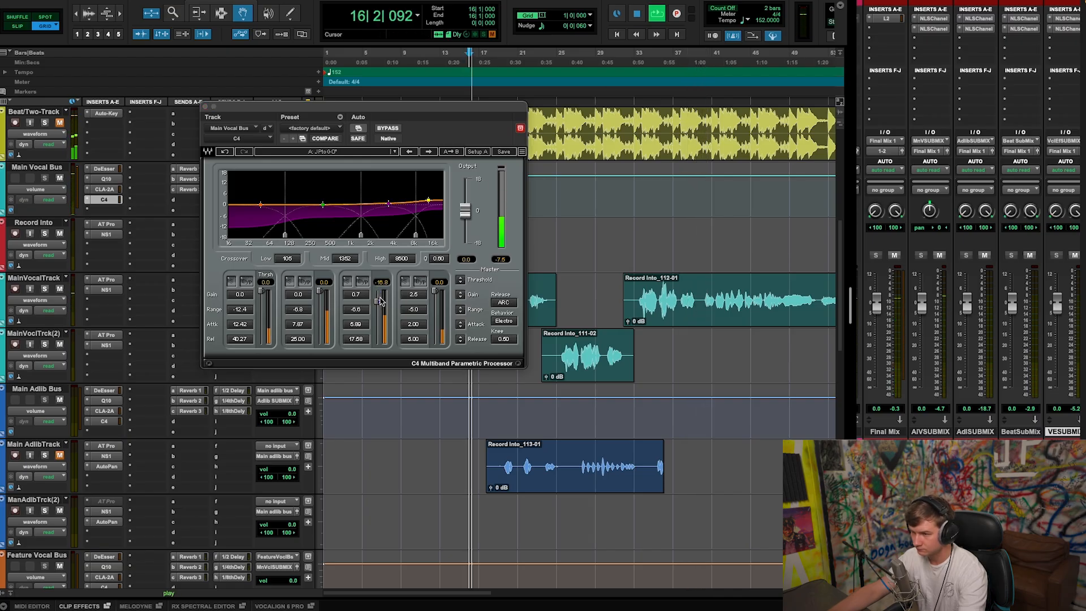
drag(428, 120, 353, 115)
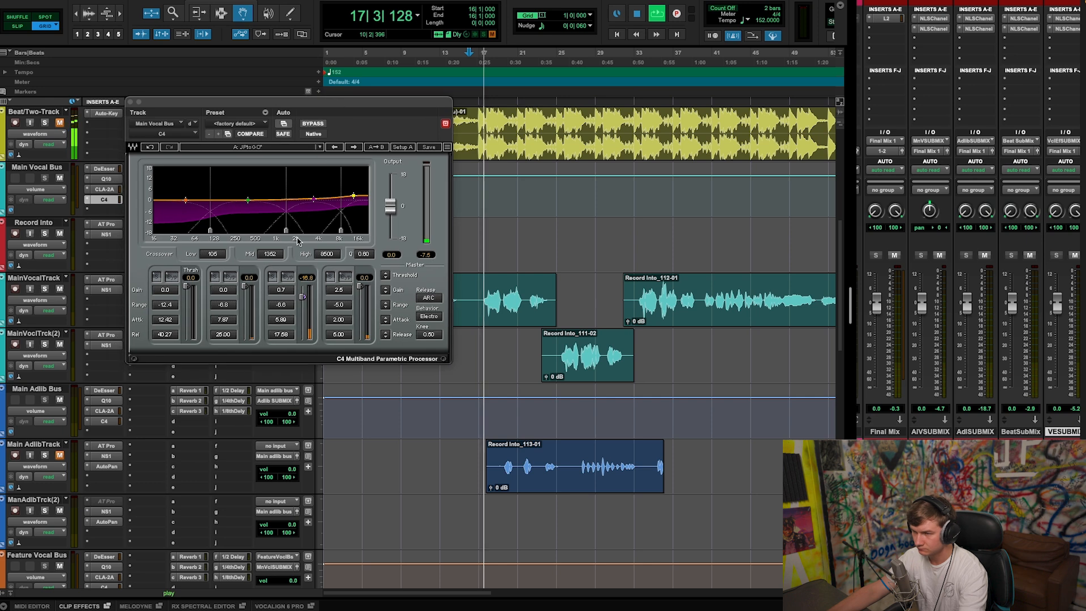
drag(302, 298, 302, 299)
Step: Solo the C4's highest band and lower its threshold to -40.6 while playing from bar 25
click(330, 277)
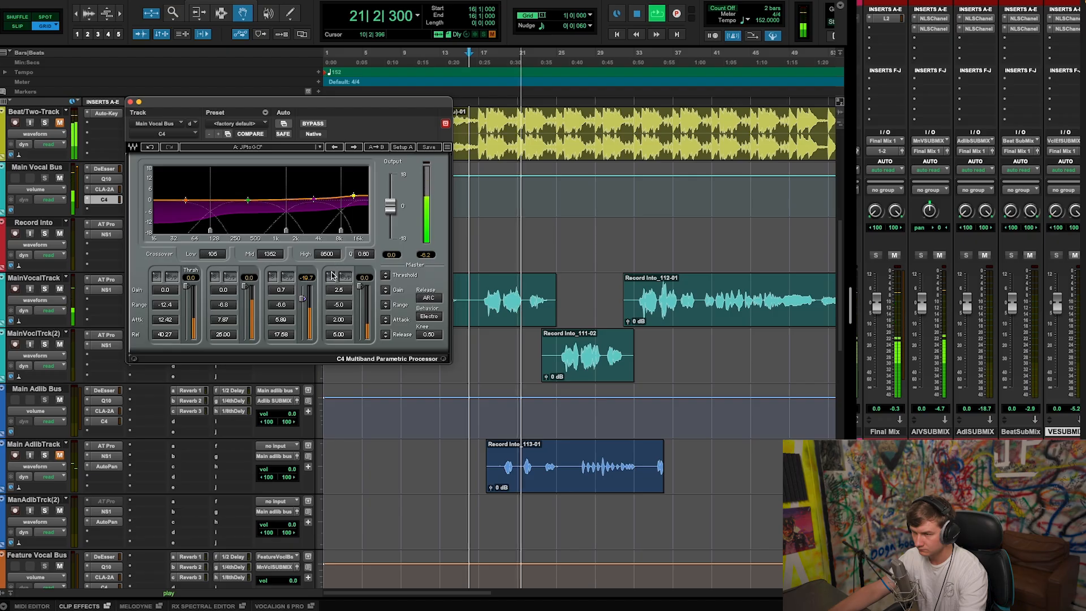
drag(360, 286, 360, 304)
click(557, 63)
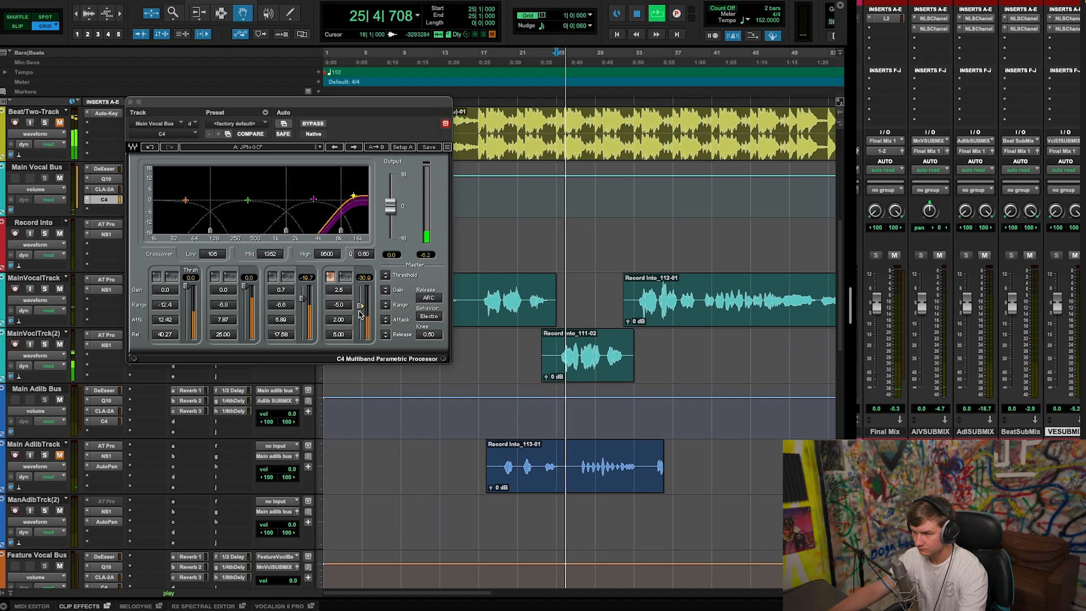
drag(360, 306, 360, 311)
Step: Solo the C4's third and second bands as well and lower the second band's threshold to -20.1
click(273, 276)
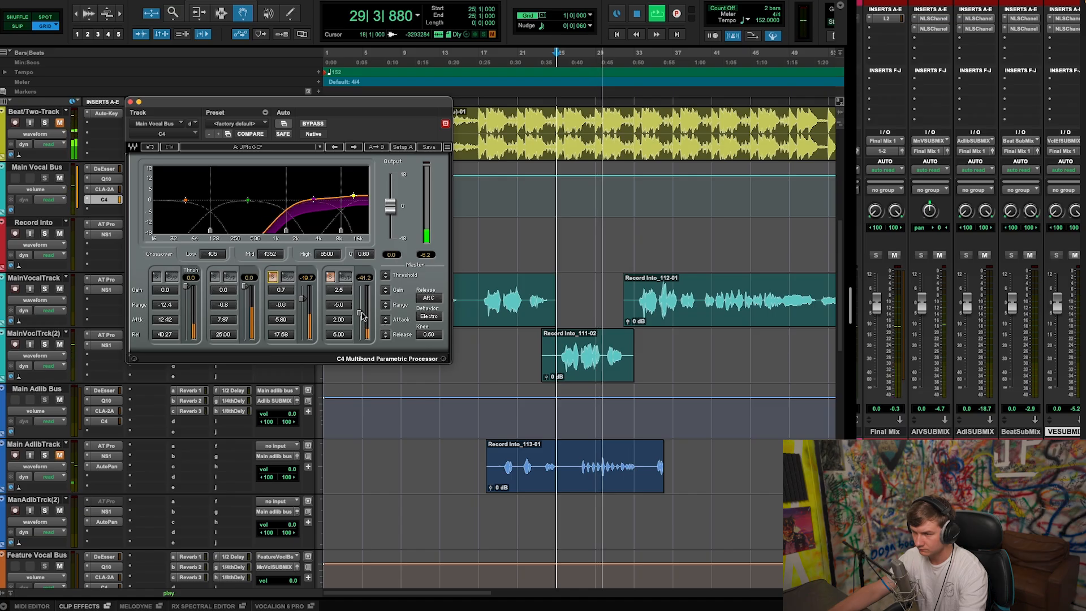
click(214, 277)
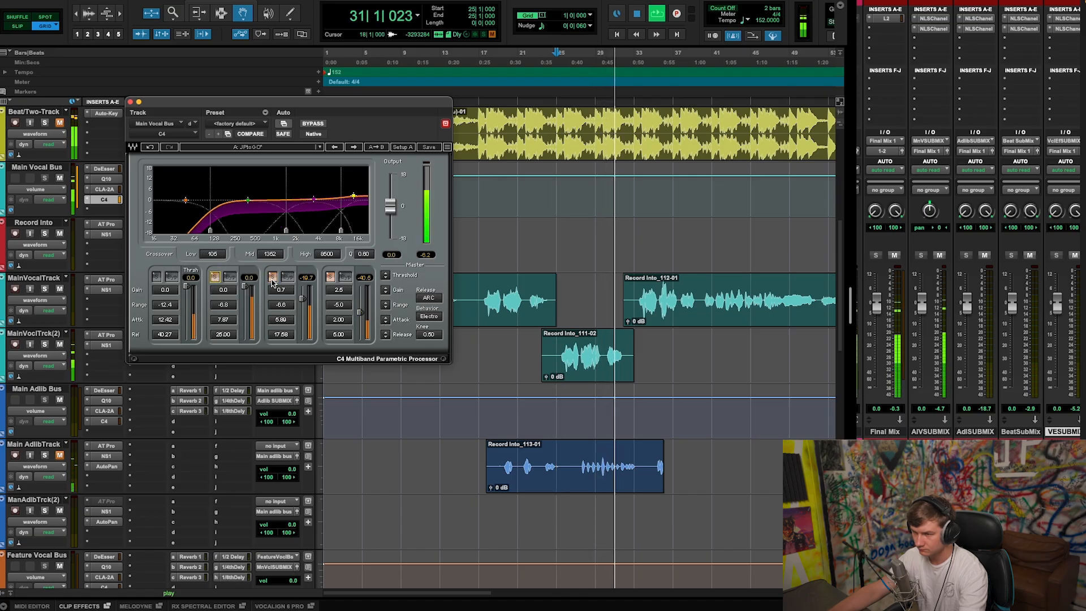
mouse_move(245, 286)
mouse_down()
mouse_move(245, 315)
mouse_move(245, 299)
mouse_up()
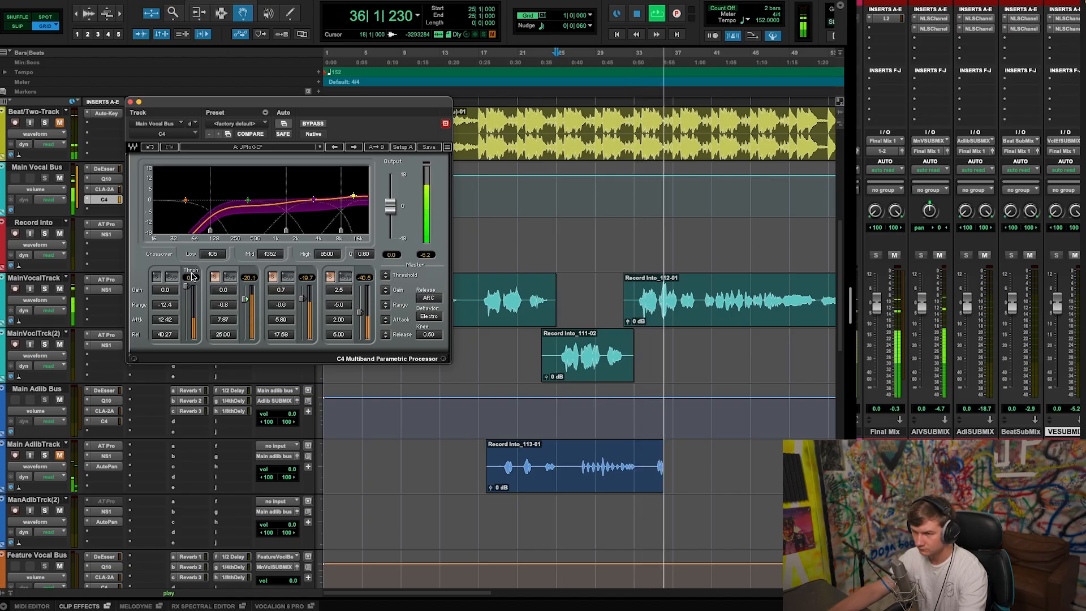
Step: Solo the C4's lowest band, lower its threshold to -44.6 and close the plug-in window
click(156, 277)
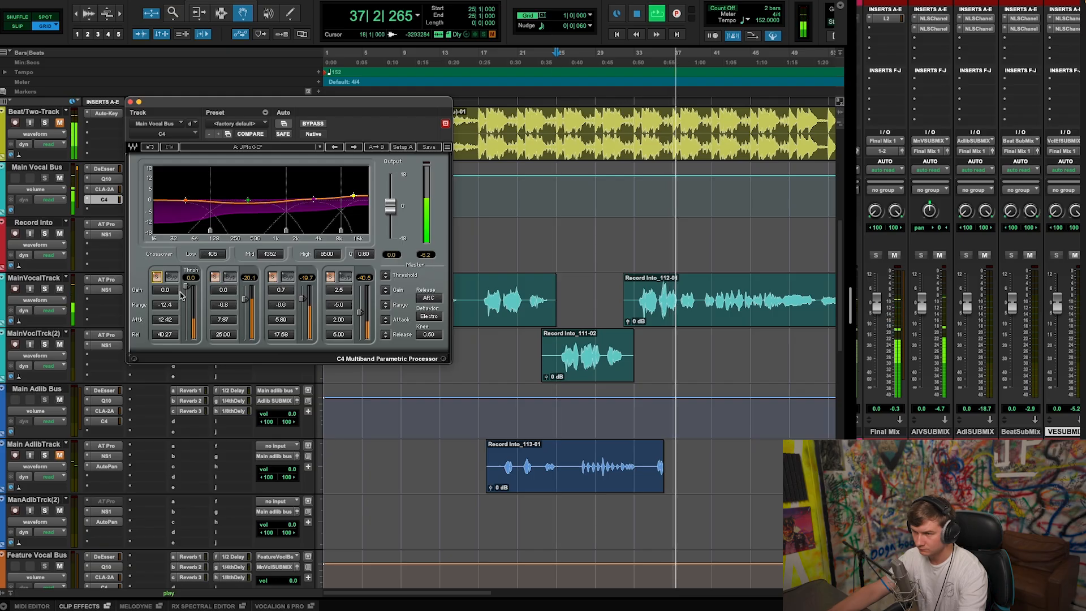
drag(186, 286, 187, 315)
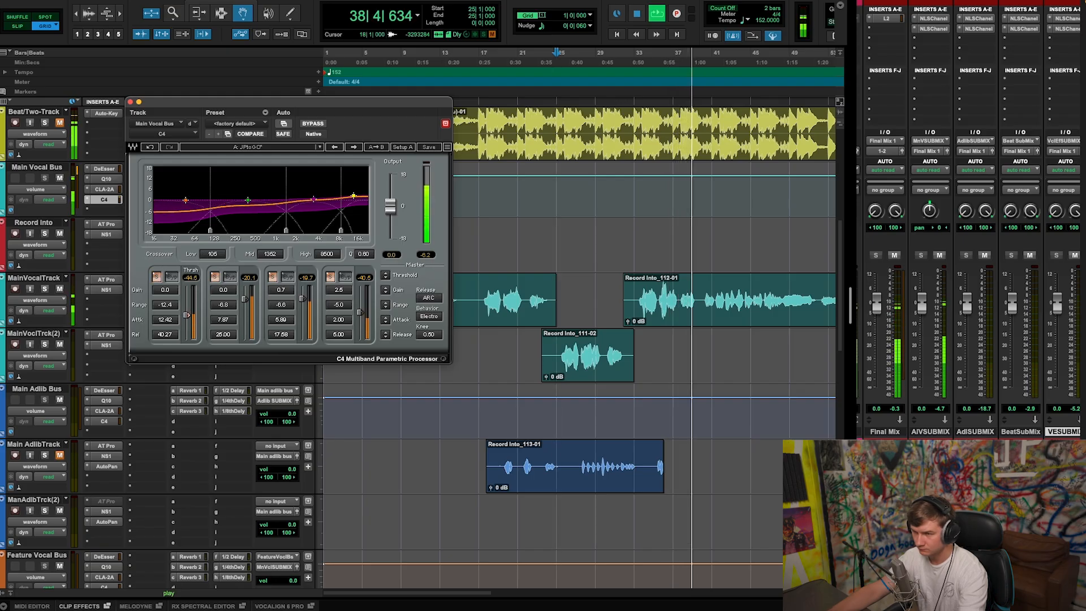
click(130, 102)
Step: Raise the three reverb sends on Main Vocal Bus, with Reverb 1 at -15.8 dB and Reverb 3 at -27.2 dB
click(190, 168)
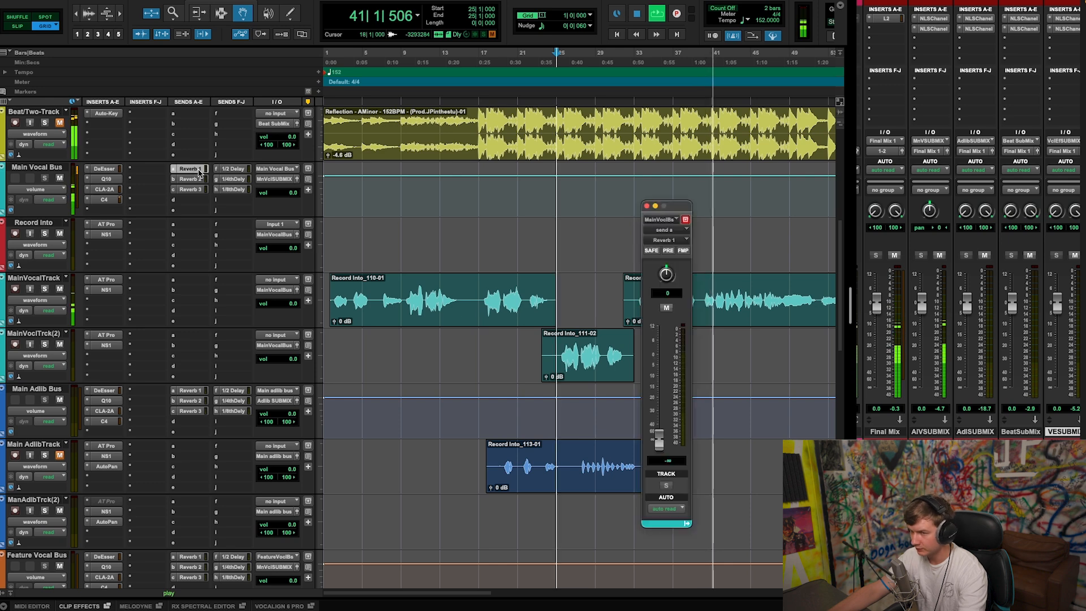
drag(667, 445, 661, 393)
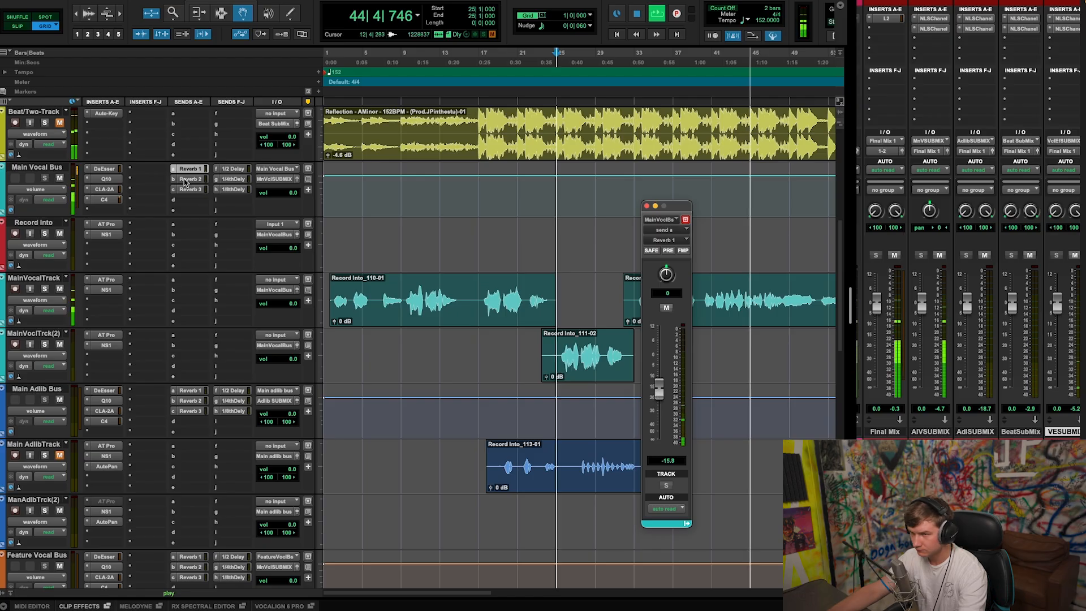
click(189, 180)
drag(659, 440, 657, 395)
click(189, 169)
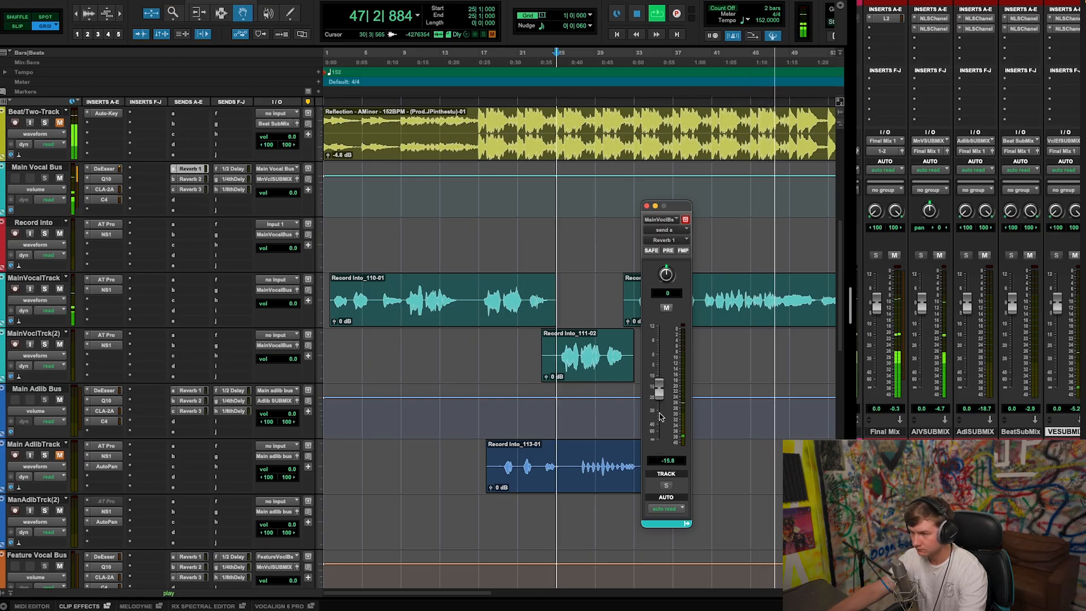
click(189, 190)
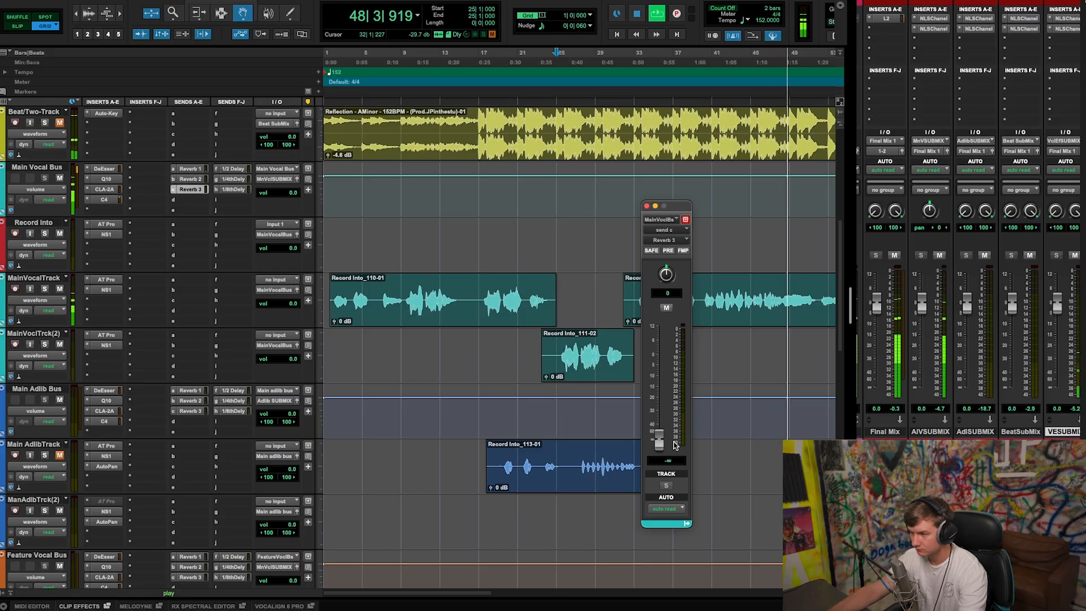
drag(657, 440, 660, 406)
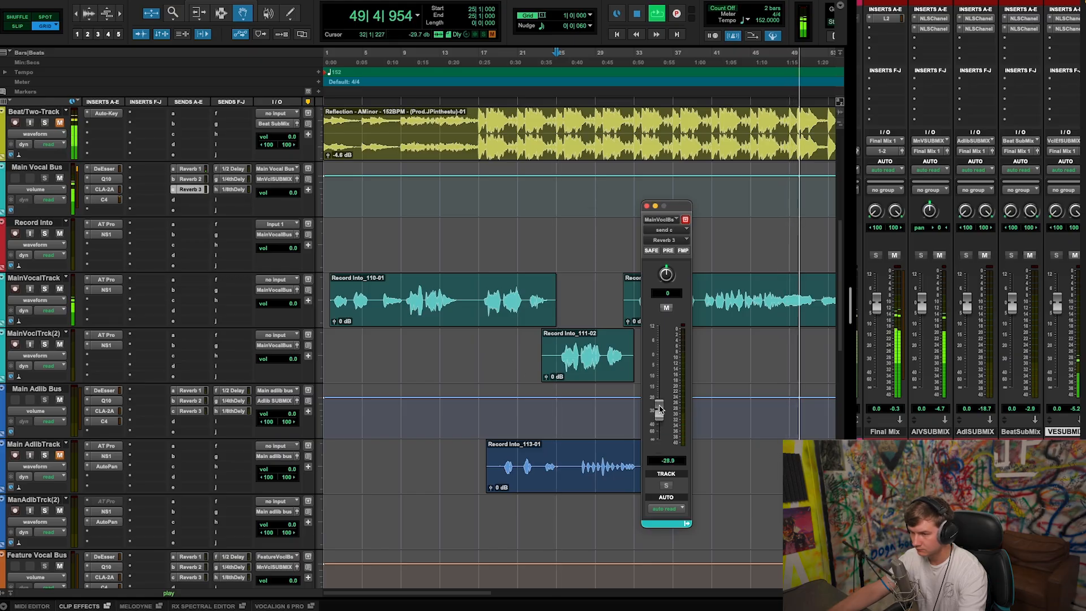
Step: Set the TrueVerb on the Reverb 1 track to a balance of 0.2 and a decay time of 7.1, and close its window
scroll(169, 380, down, 10)
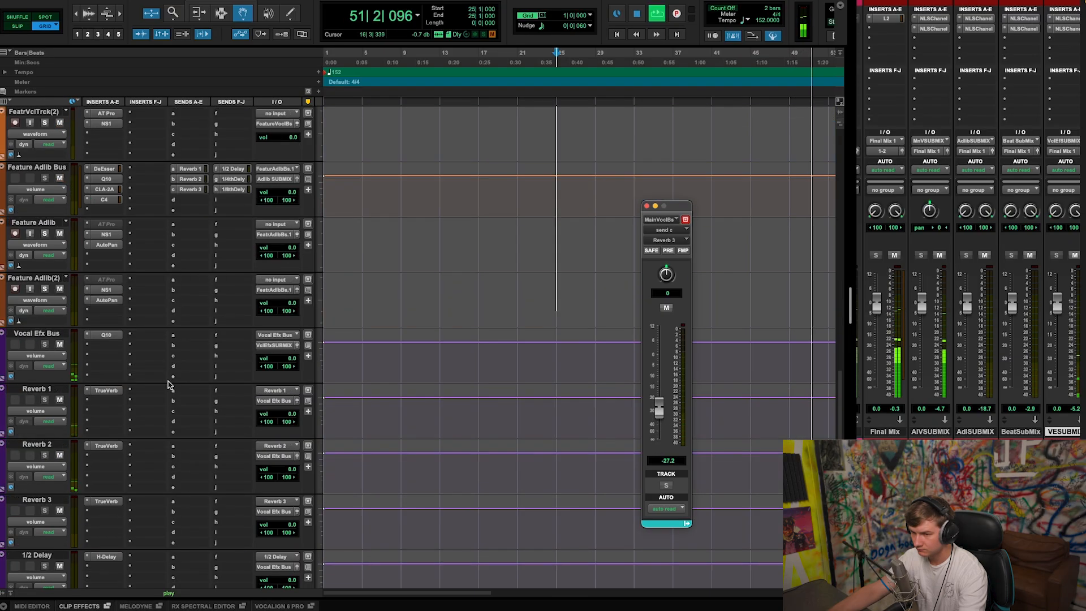
click(105, 390)
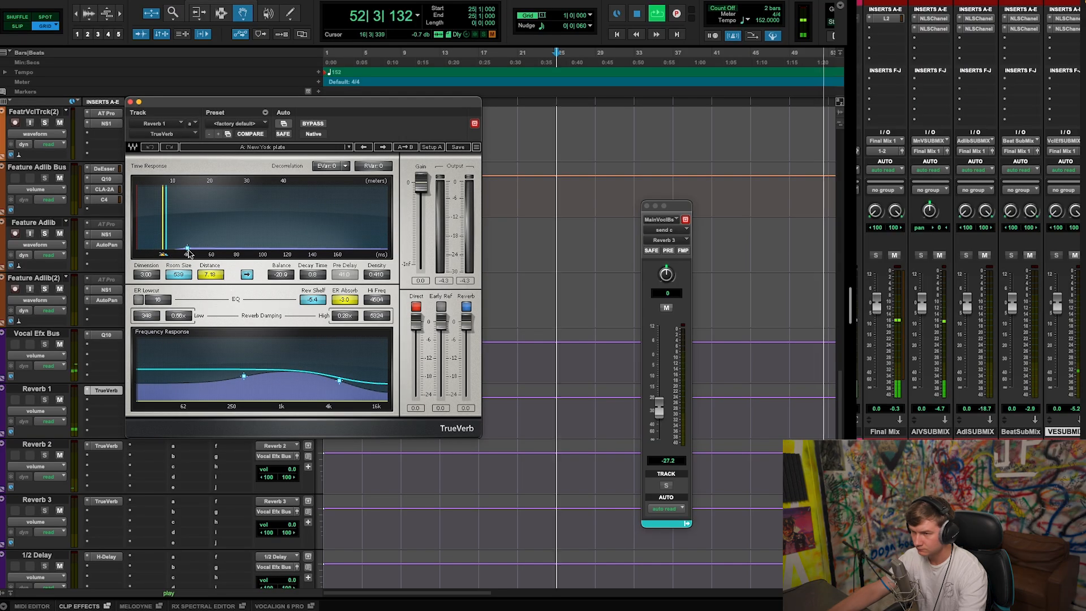
mouse_move(187, 247)
mouse_down()
mouse_move(187, 211)
mouse_move(187, 240)
mouse_move(187, 229)
mouse_up()
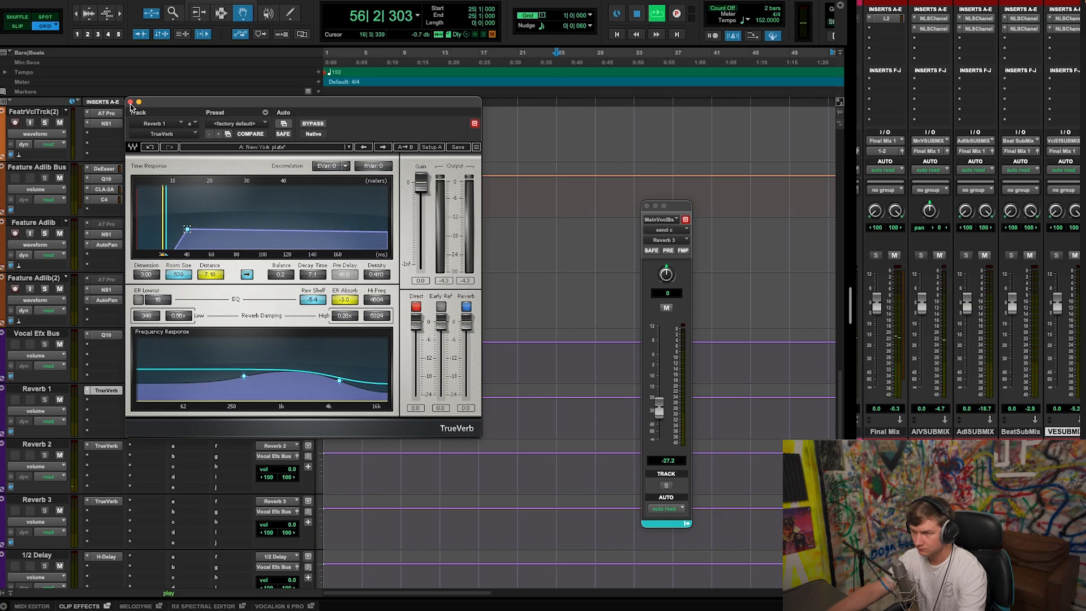
click(131, 102)
scroll(519, 347, up, 10)
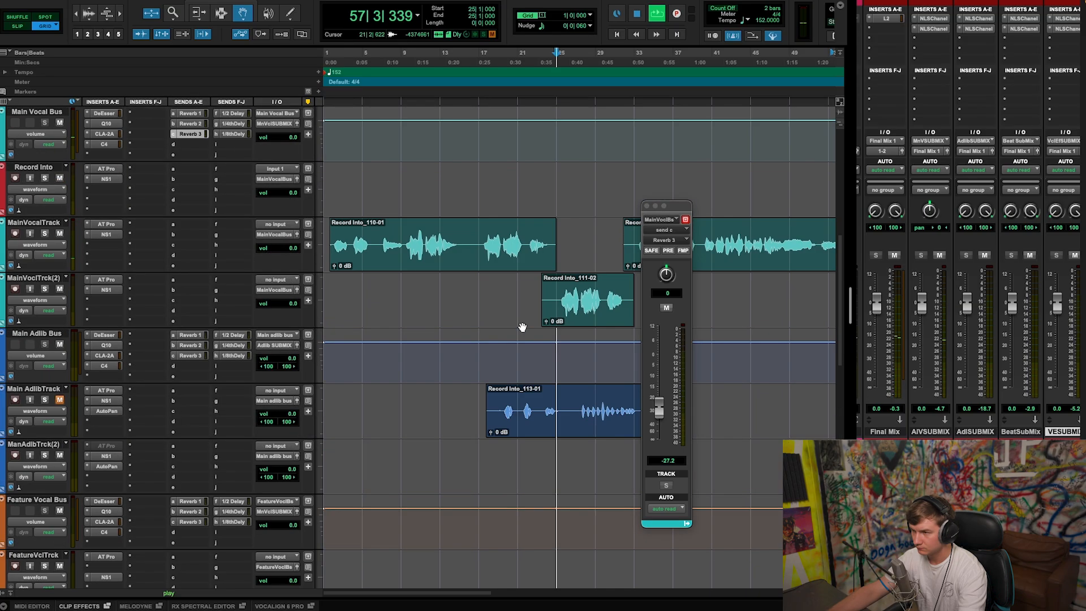
Step: Play from bar 19 while raising the three delay sends on Main Vocal Bus, keeping the second the lowest, and close the send window
click(495, 58)
key(space)
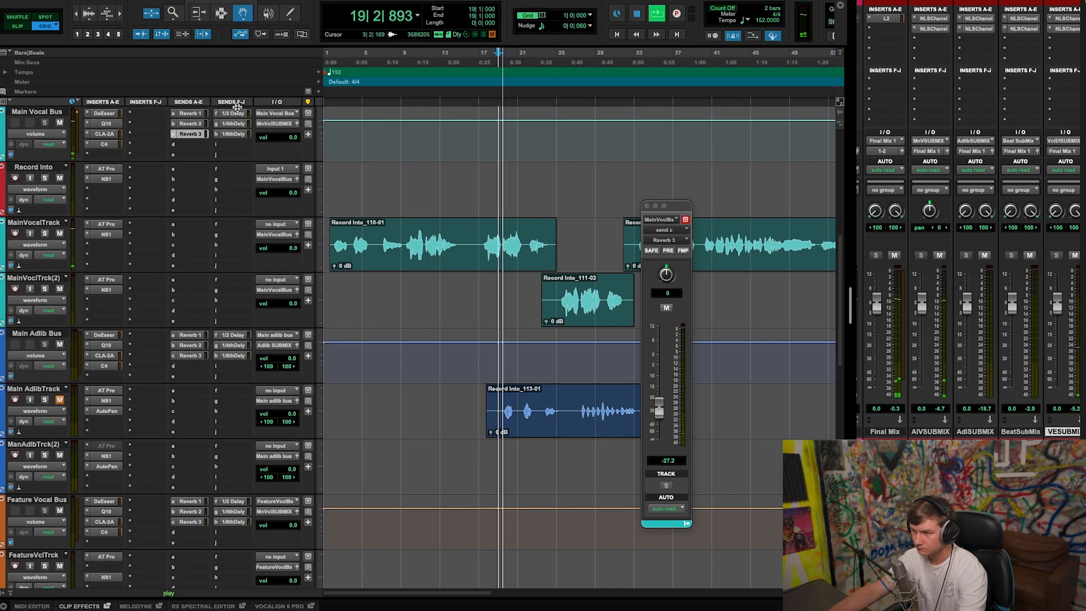
click(233, 113)
drag(659, 440, 658, 421)
click(233, 123)
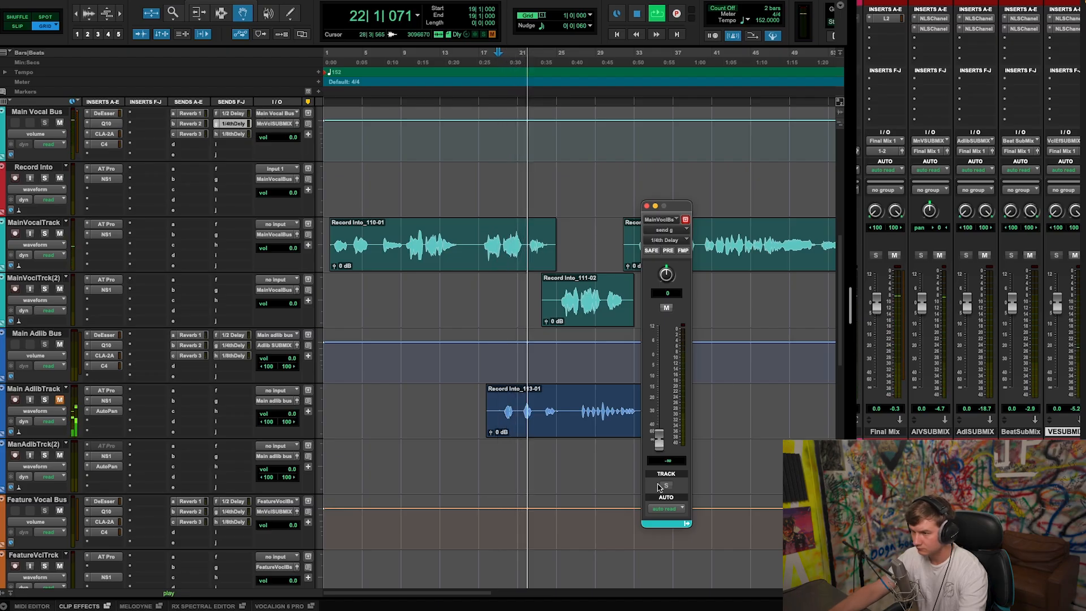
drag(659, 439, 658, 432)
click(233, 133)
drag(658, 440, 658, 416)
click(647, 207)
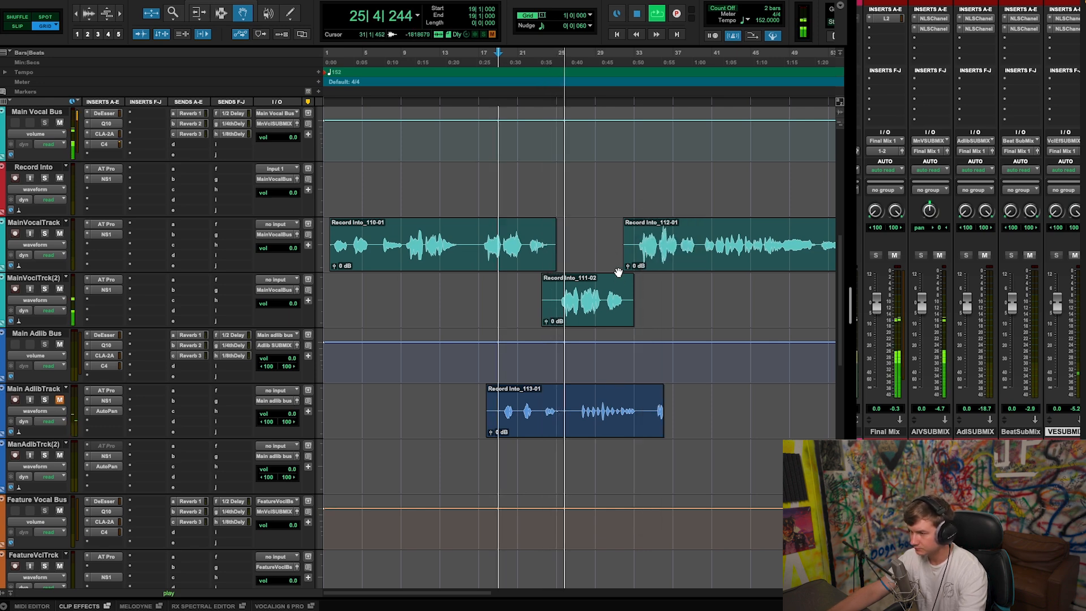
Step: Solo Main AdlibTrack and copy the Main Vocal Bus insert chain, ending with the C4, onto Main Adlib Bus
scroll(598, 300, up, 2)
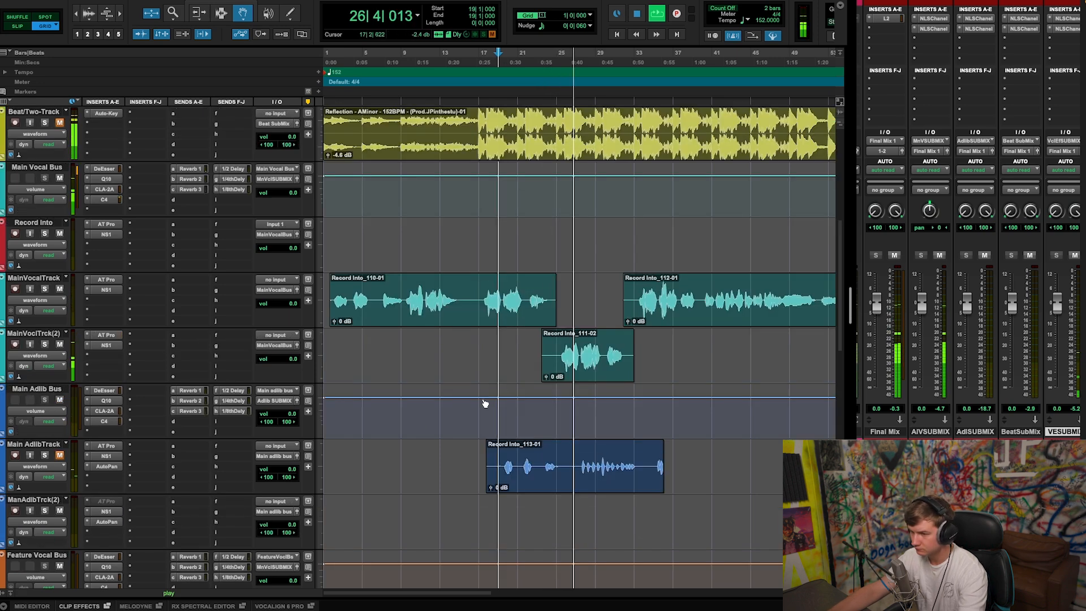
click(45, 455)
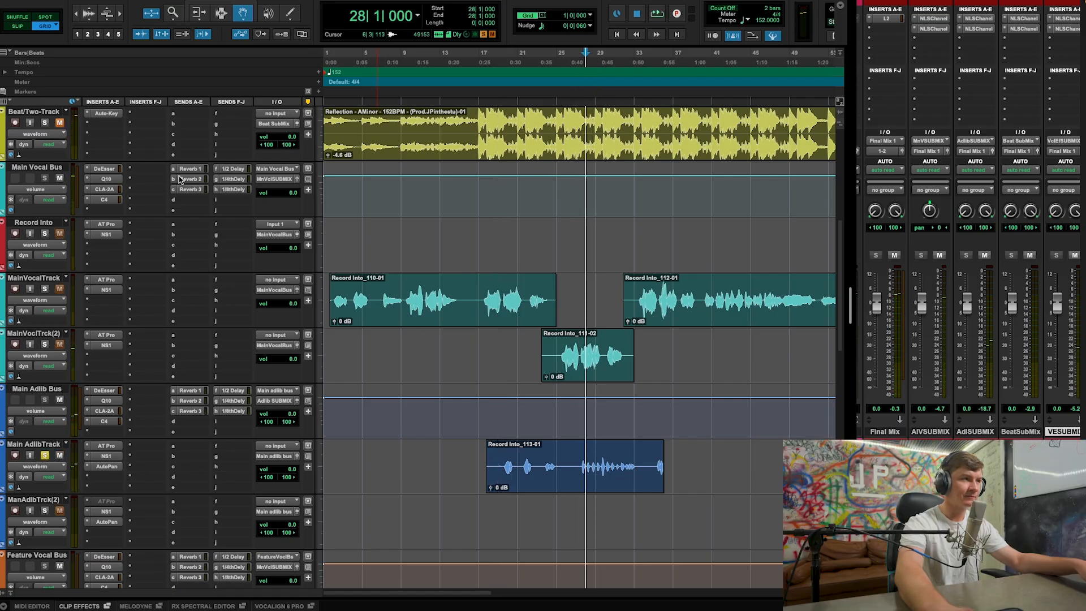
drag(112, 181, 113, 207)
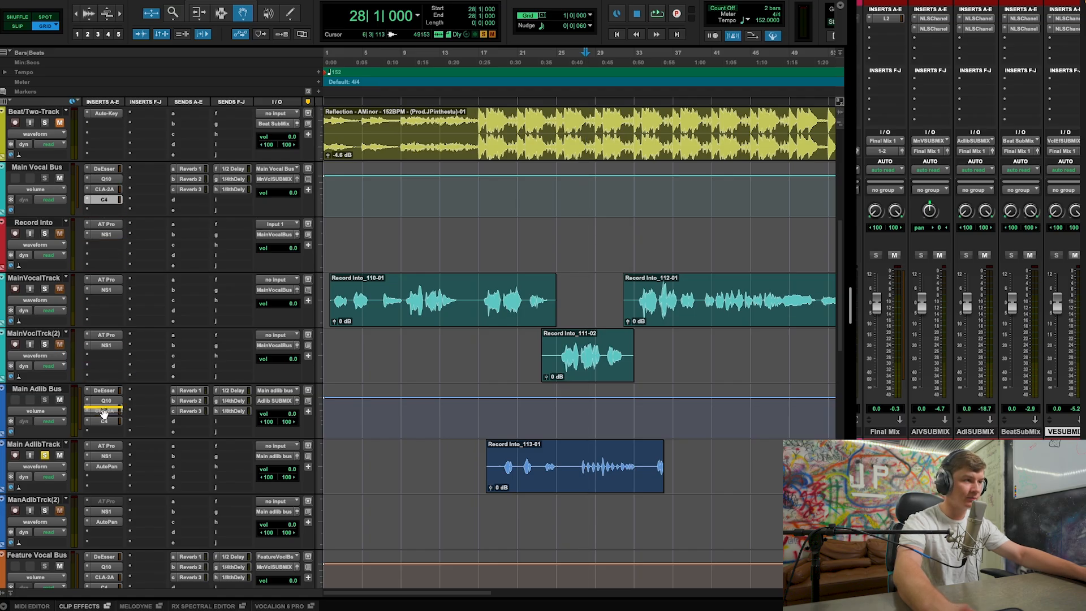
drag(105, 427, 106, 428)
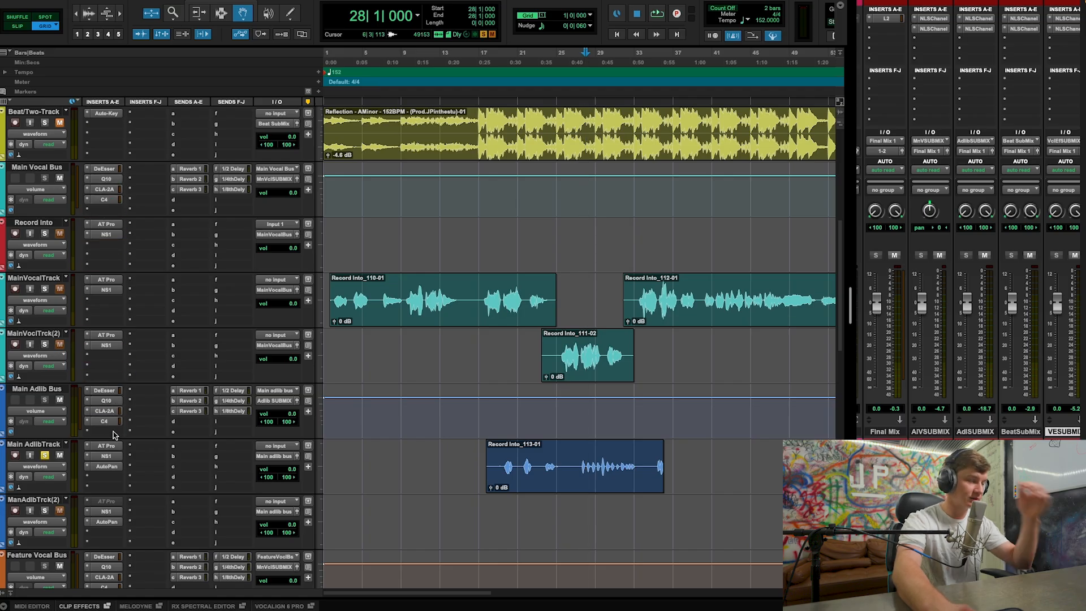
Step: Examine the AutoPan on Main AdlibTrack and the Q10 and sends on Main Adlib Bus, closing their windows
click(106, 466)
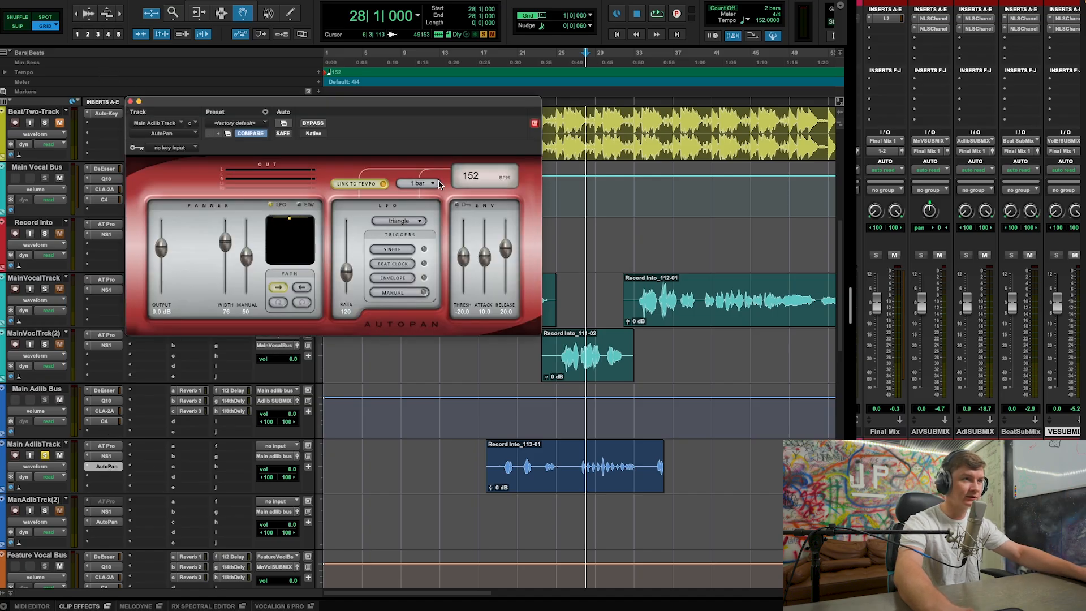
click(130, 102)
click(189, 391)
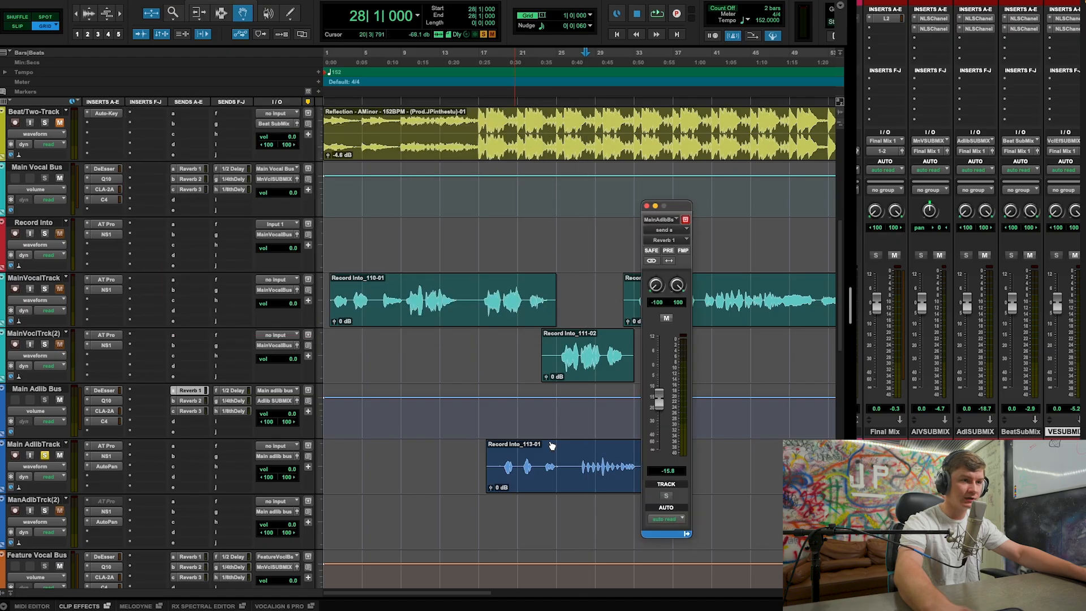
click(106, 400)
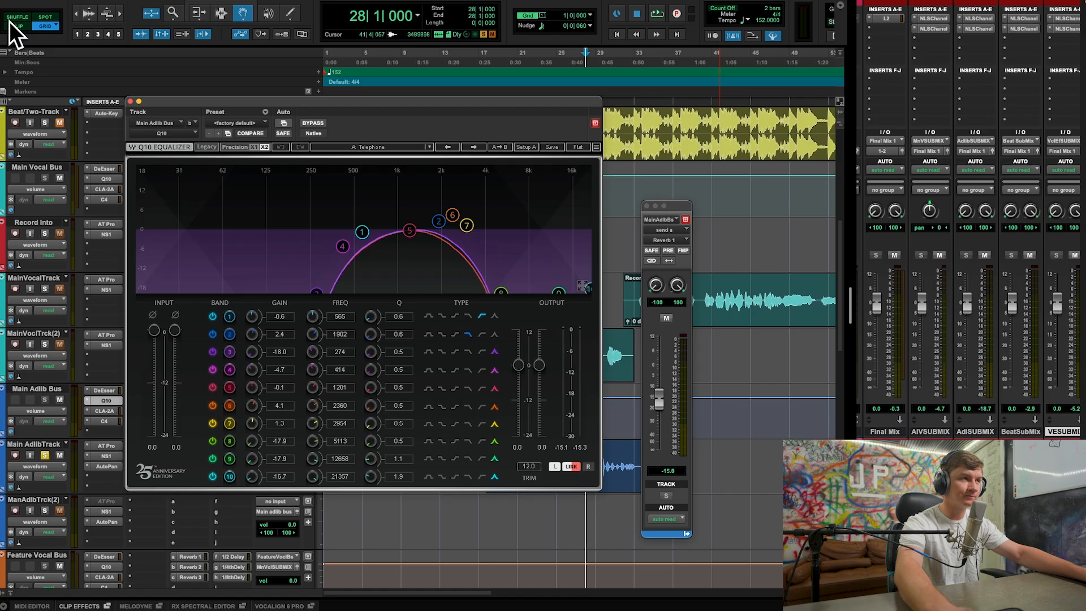
click(130, 102)
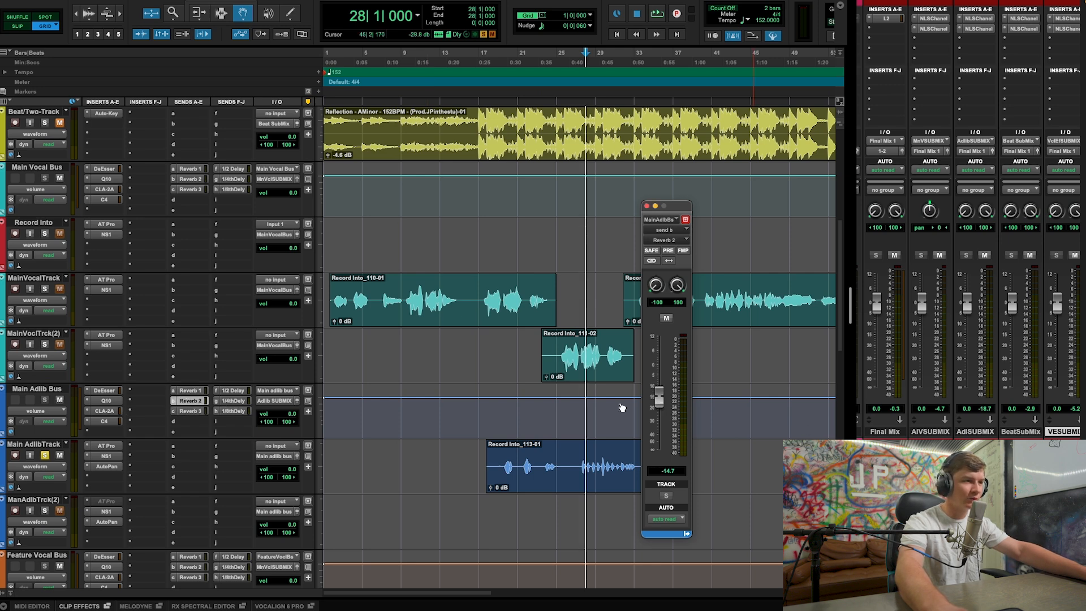
click(240, 402)
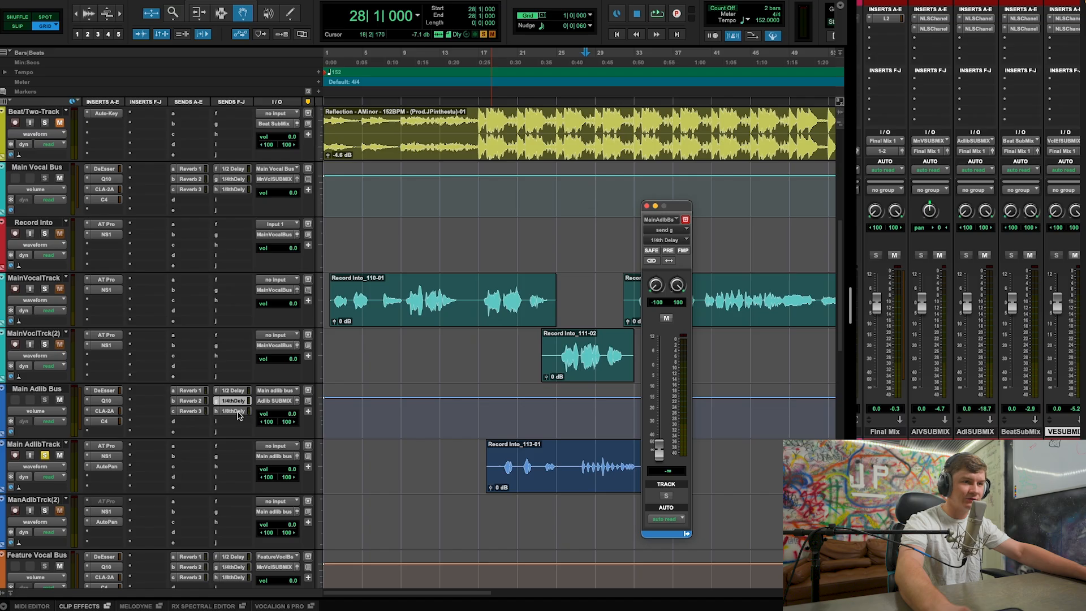
click(647, 207)
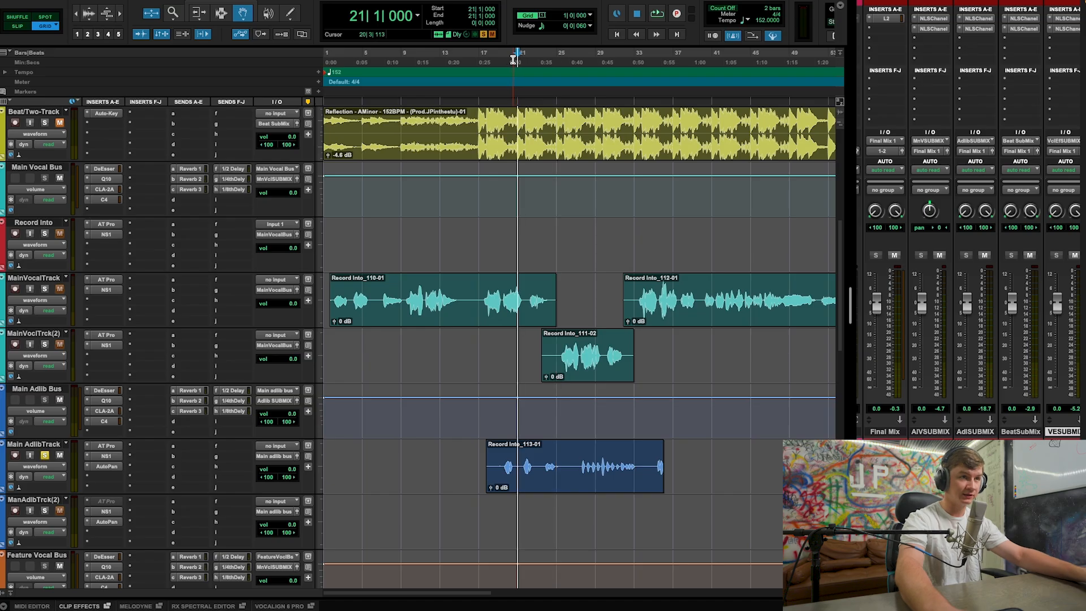
Step: Play the soloed ad-libs together with MainVocalTrack and inspect the CLA-2A on Main Adlib Bus before stopping playback
key(space)
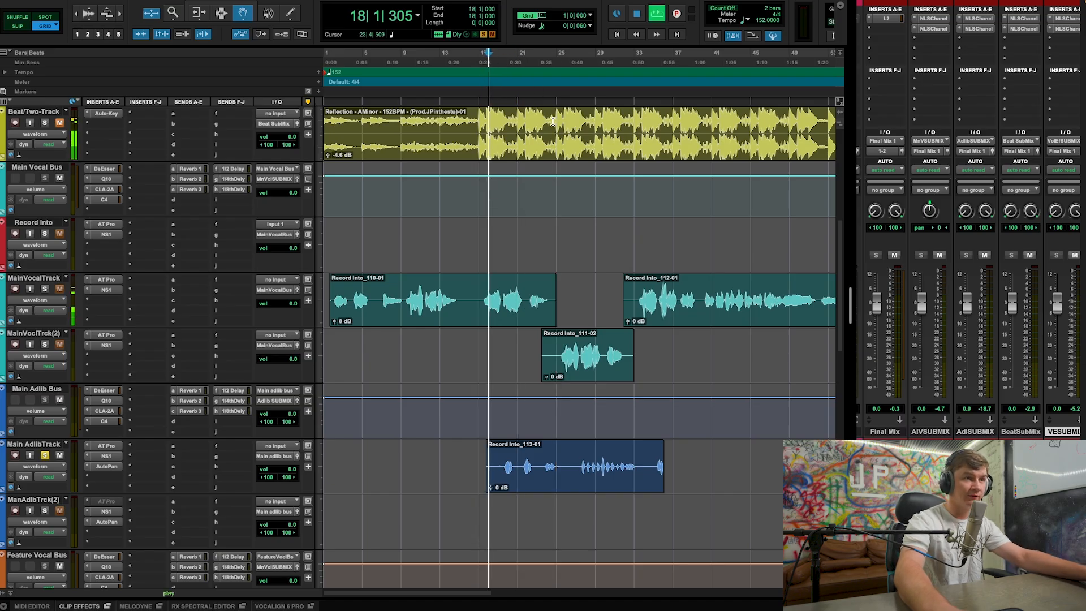
key(space)
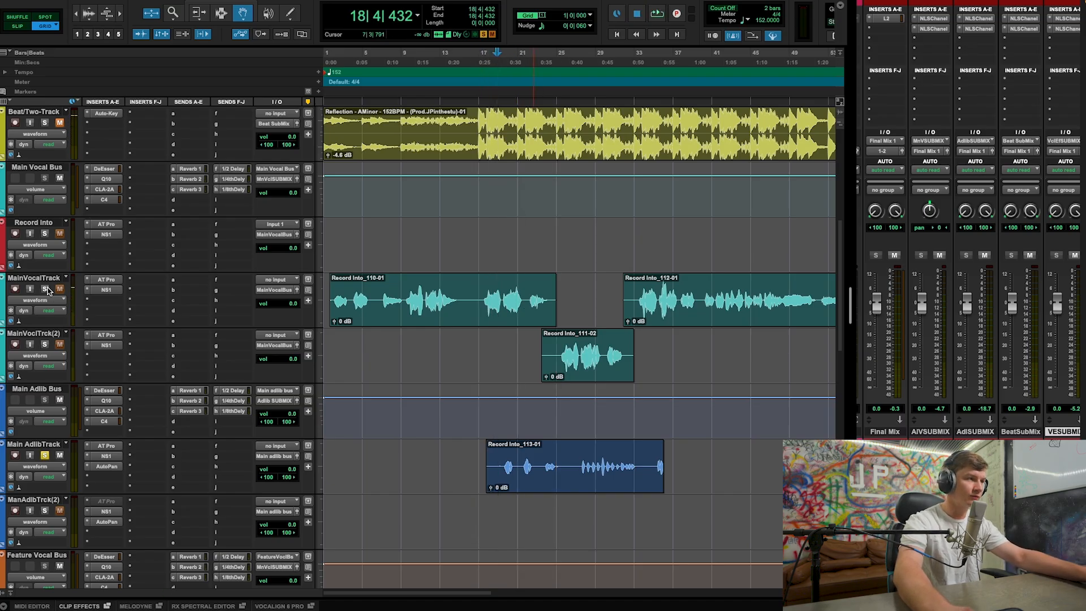
key(space)
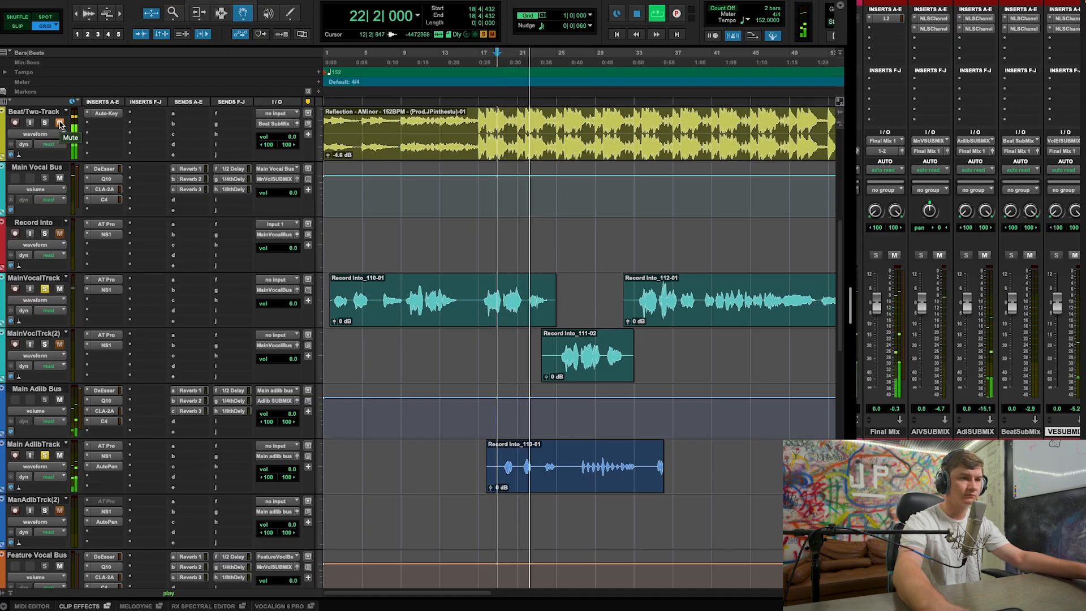
click(104, 410)
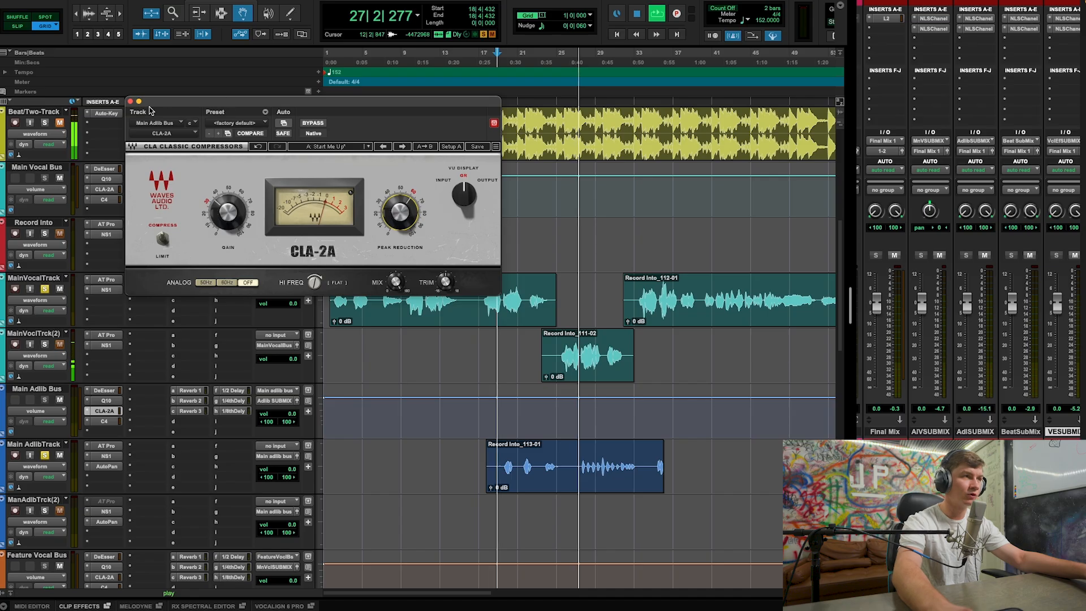
click(130, 101)
key(space)
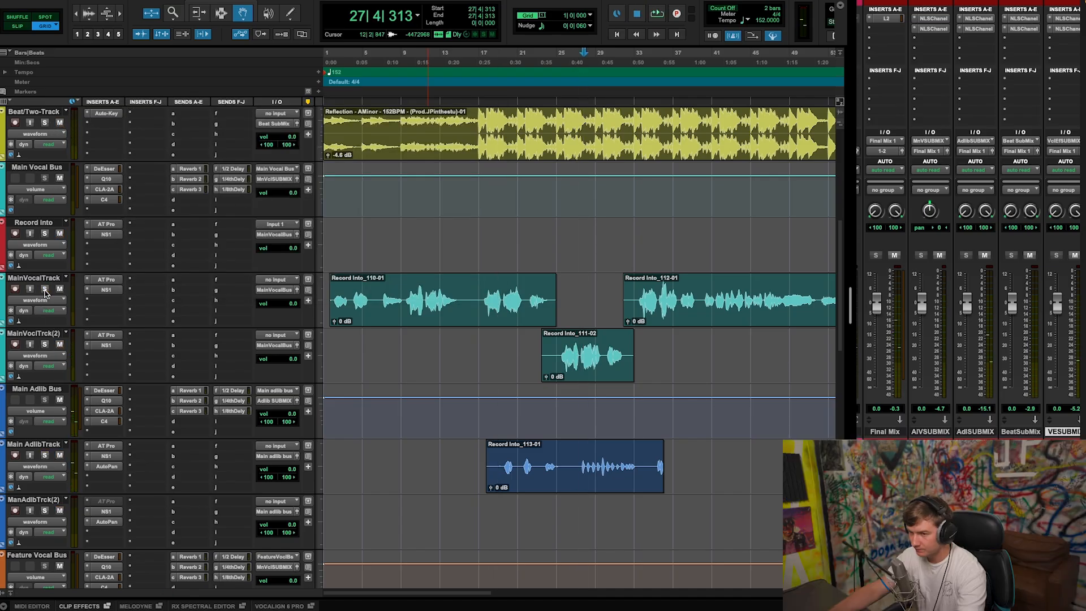
Step: Solo the Beat/Two-Track beside a widened mixer and lower its clip gain to -5.7 dB during playback from bar 17
scroll(453, 328, up, 5)
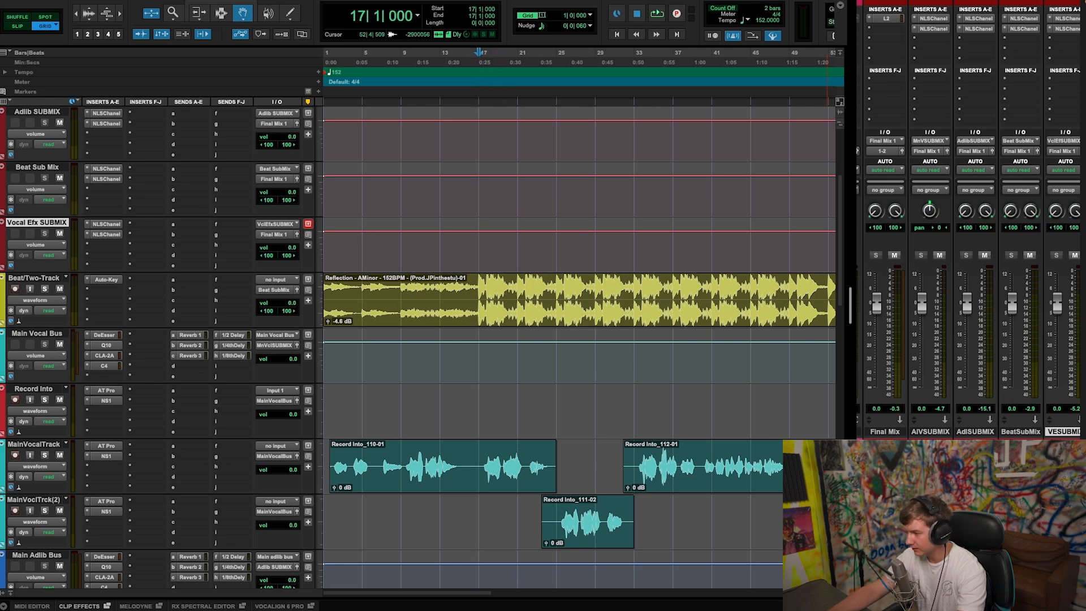
drag(851, 313, 660, 330)
drag(797, 607, 787, 607)
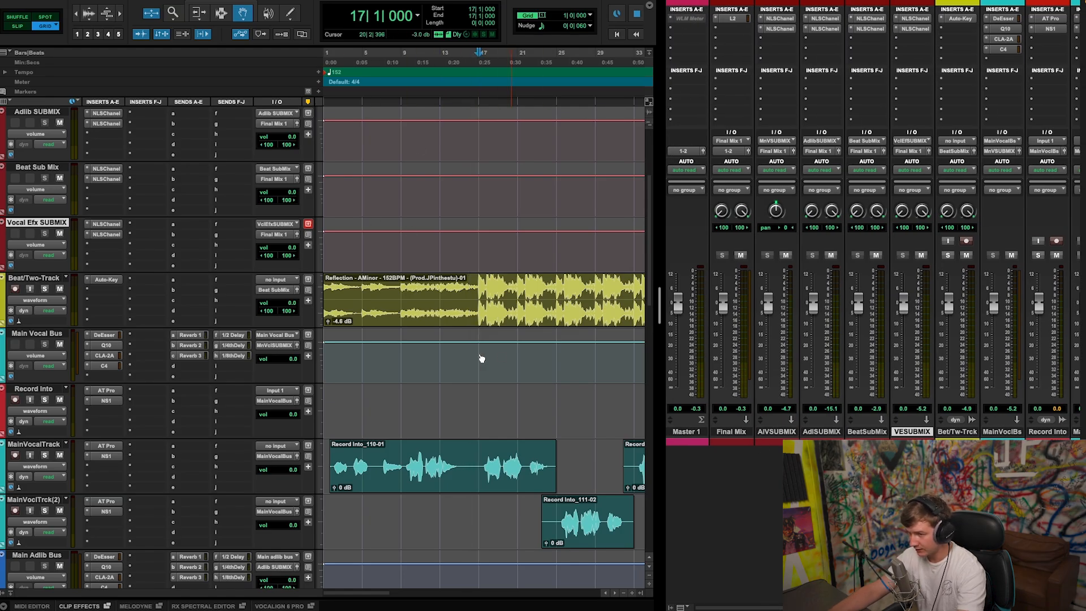
click(45, 289)
key(space)
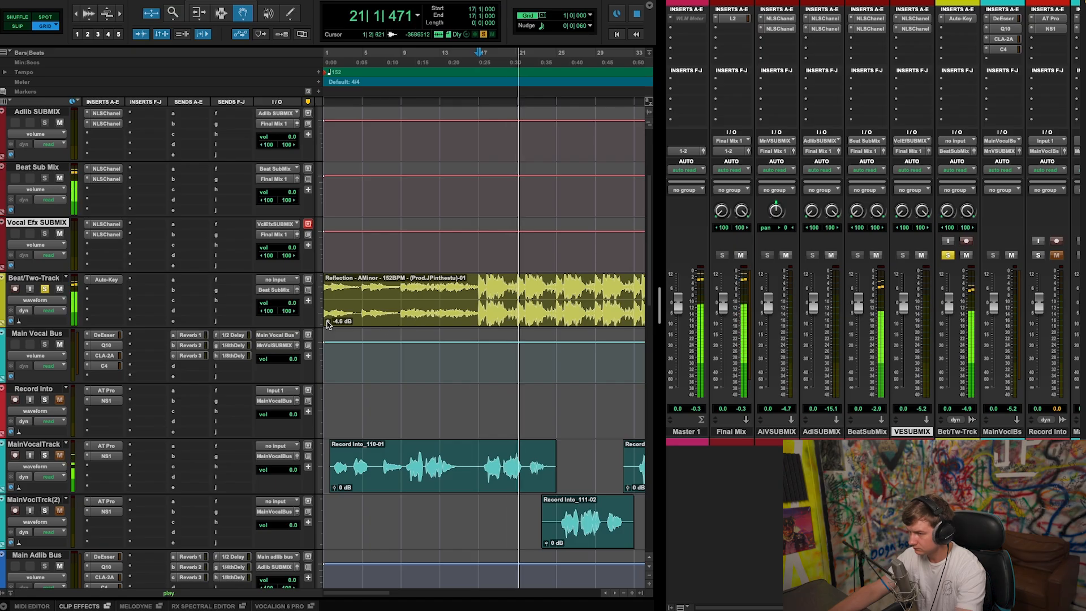
drag(327, 323, 320, 338)
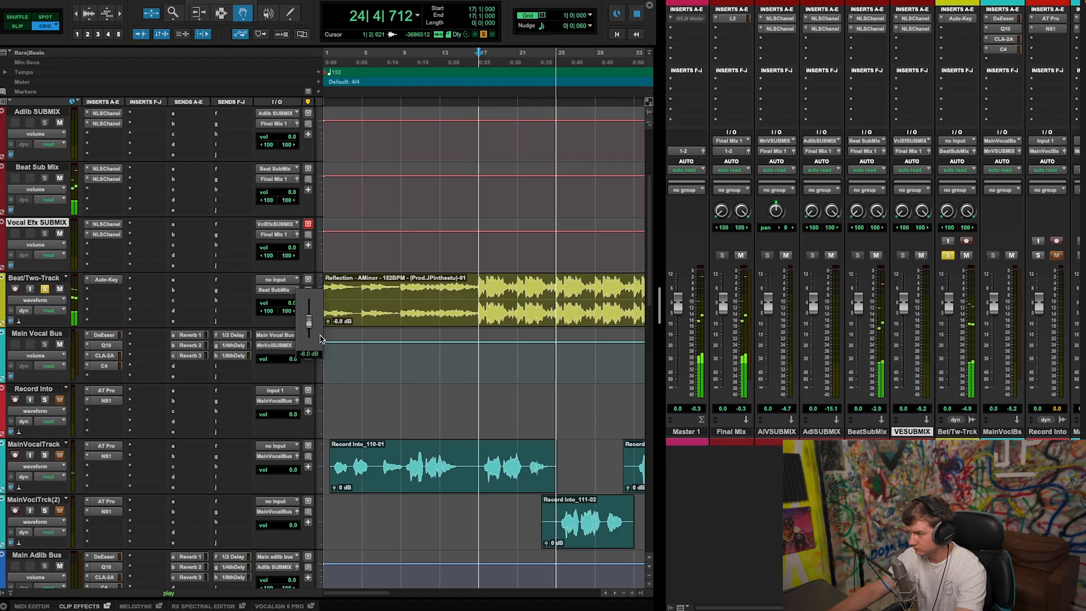
drag(320, 338, 320, 335)
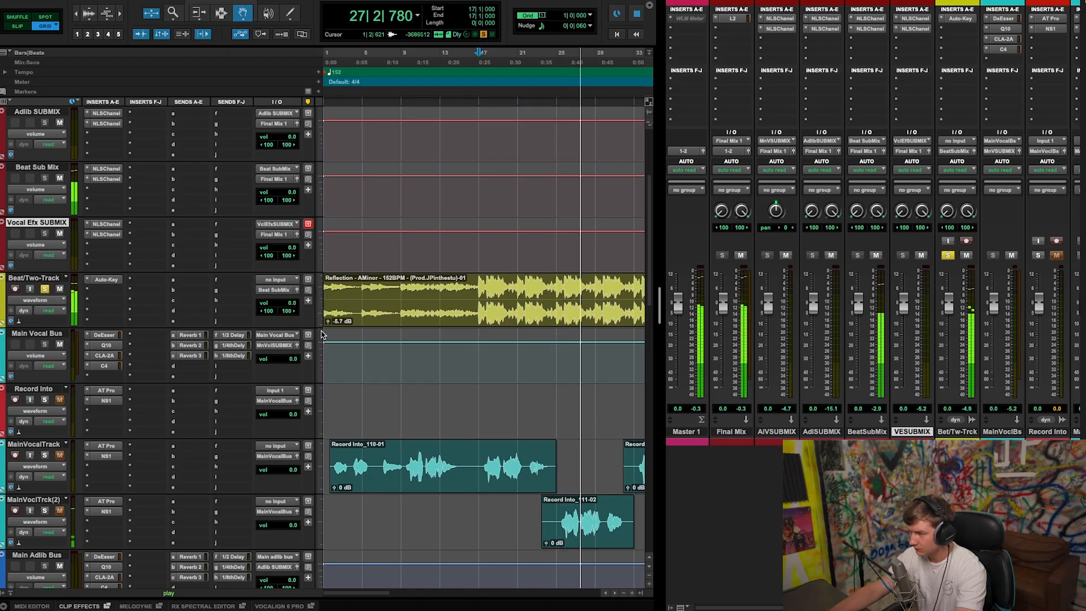
key(space)
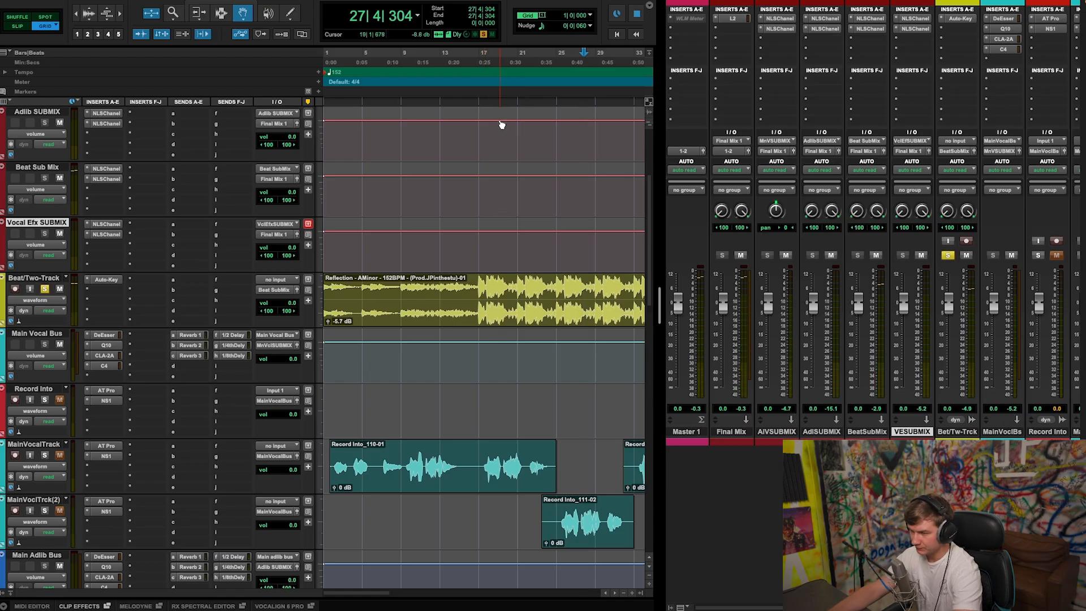
Step: Play from bar 17 with the Beat/Two-Track muted and the mixer widened, and mute Main Adlib Bus
click(480, 58)
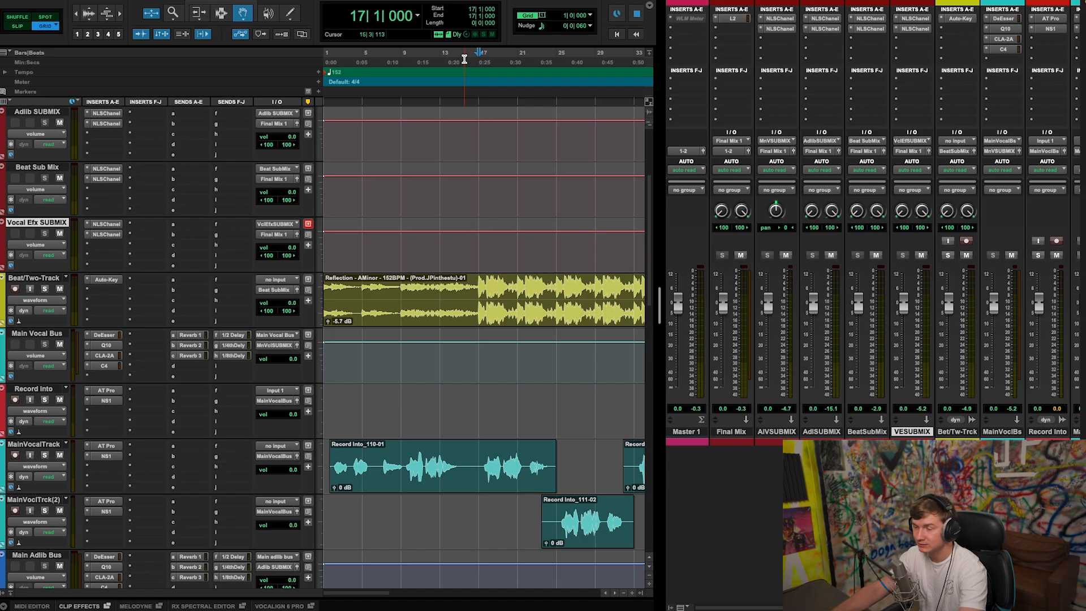
click(478, 52)
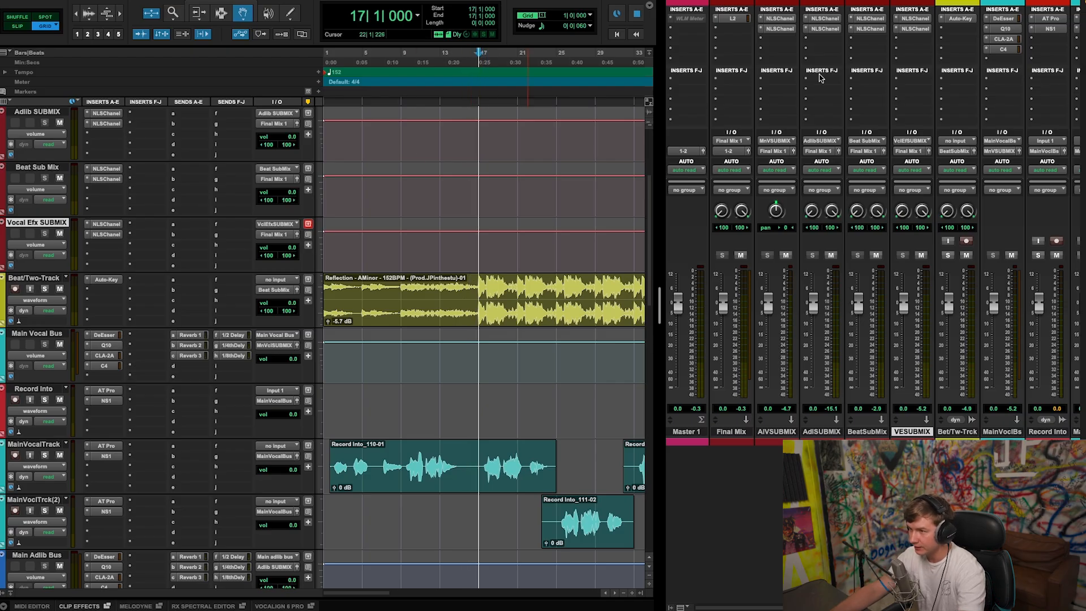
drag(659, 314, 893, 314)
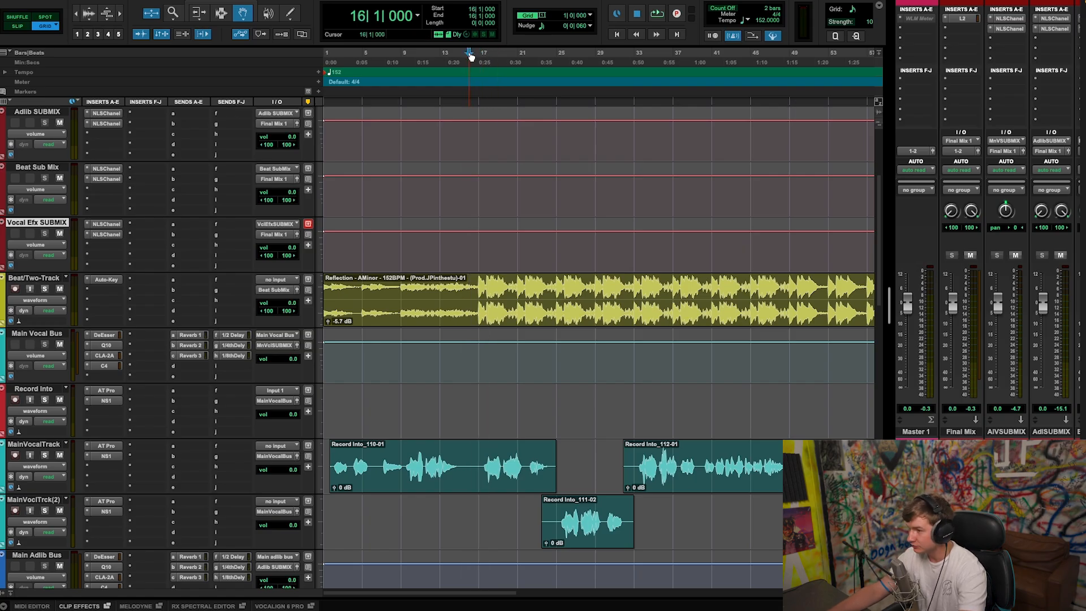
scroll(472, 383, down, 10)
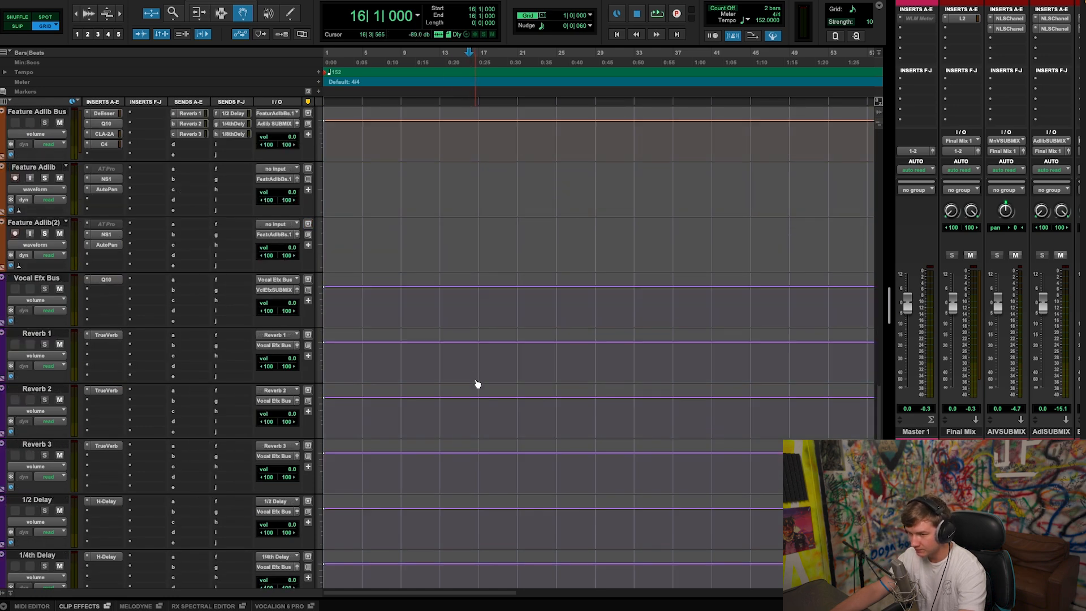
scroll(477, 385, up, 15)
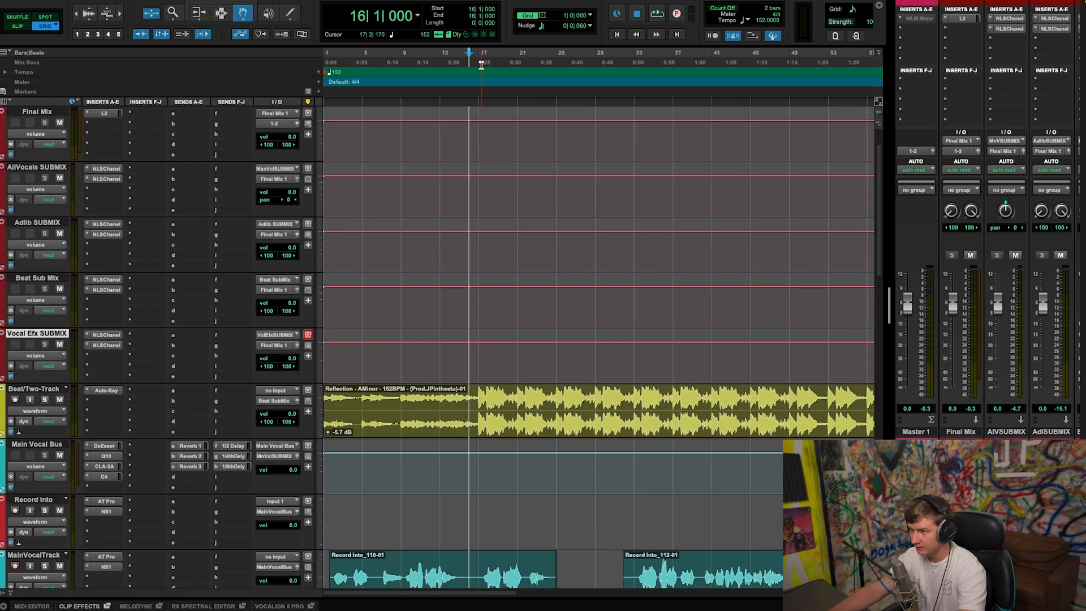
click(477, 57)
scroll(65, 344, down, 2)
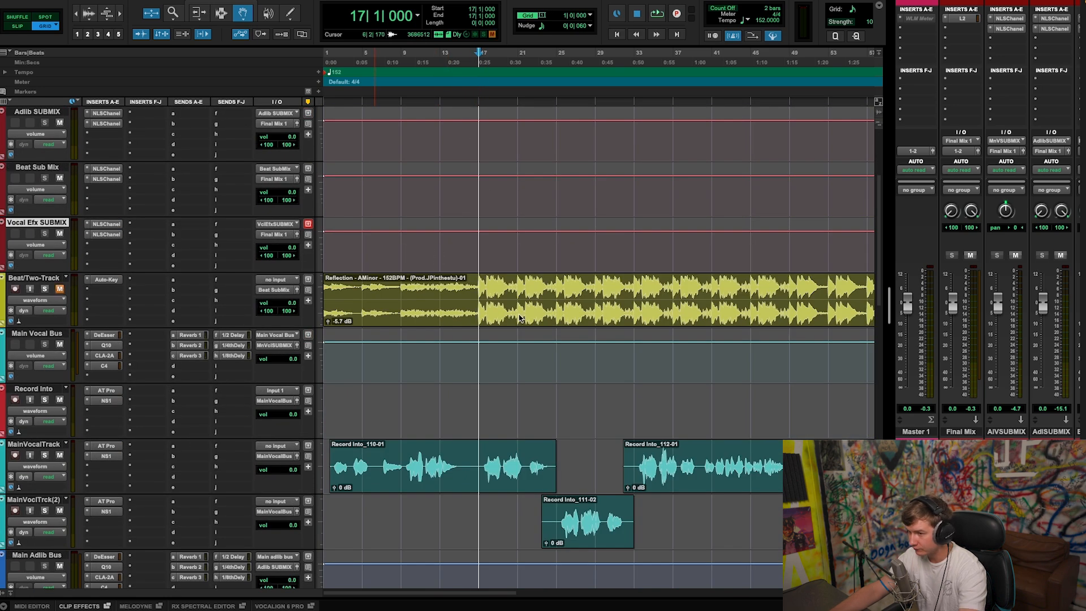
key(space)
drag(895, 310, 736, 316)
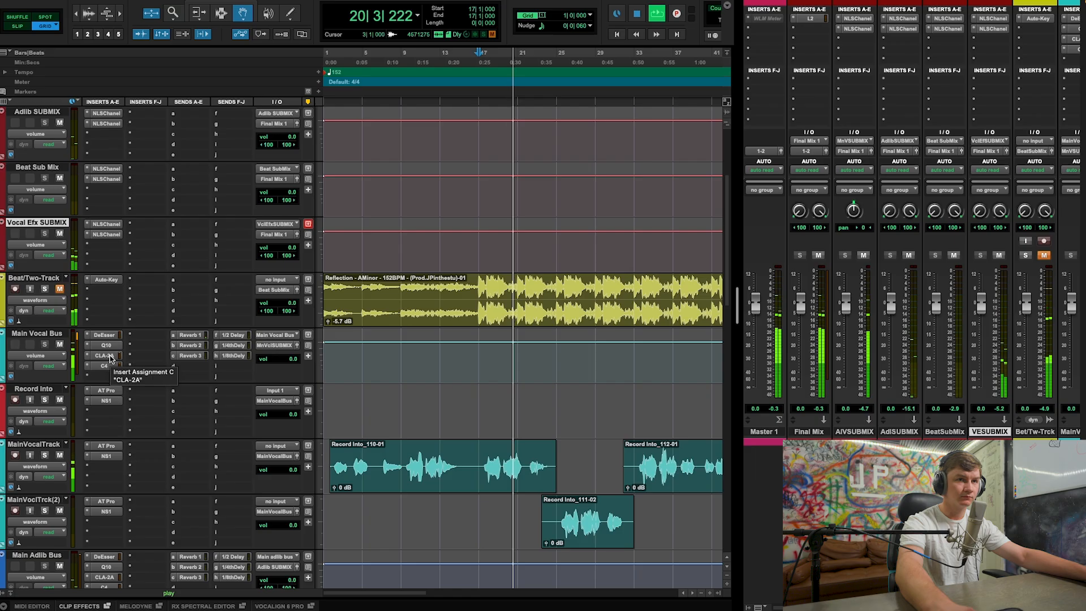
click(58, 566)
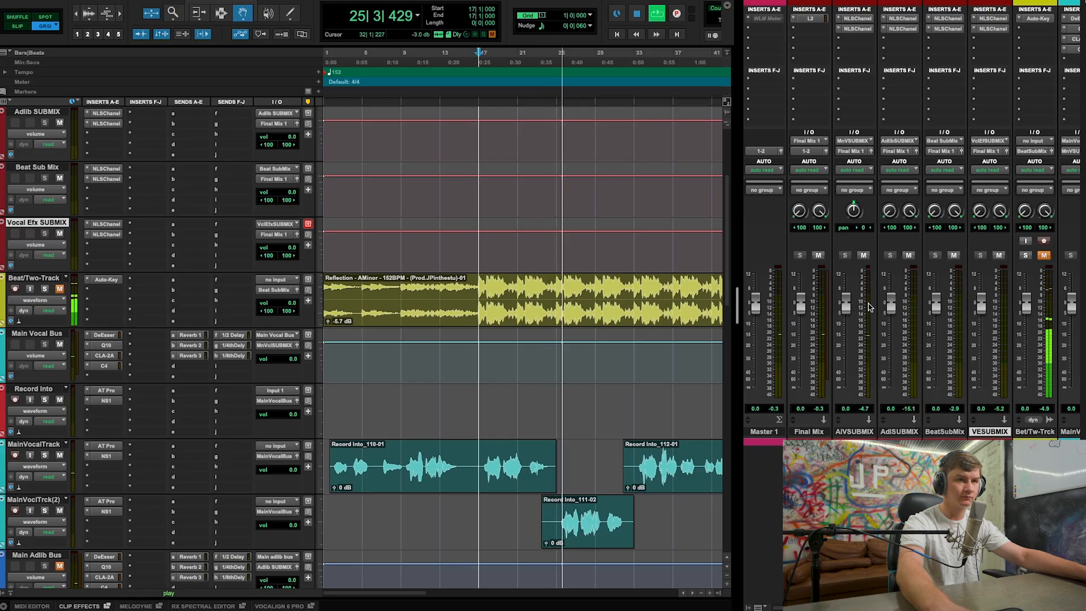
Step: Open the CLA-2A on Main Vocal Bus and adjust its gain to 37.92 while the vocals play
click(104, 355)
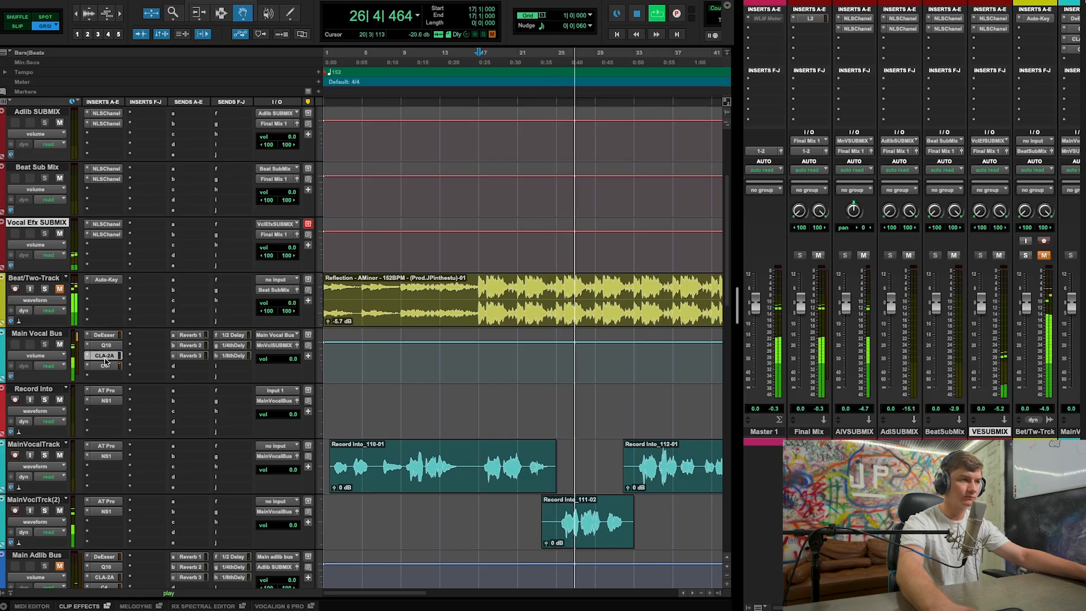
drag(228, 212, 228, 212)
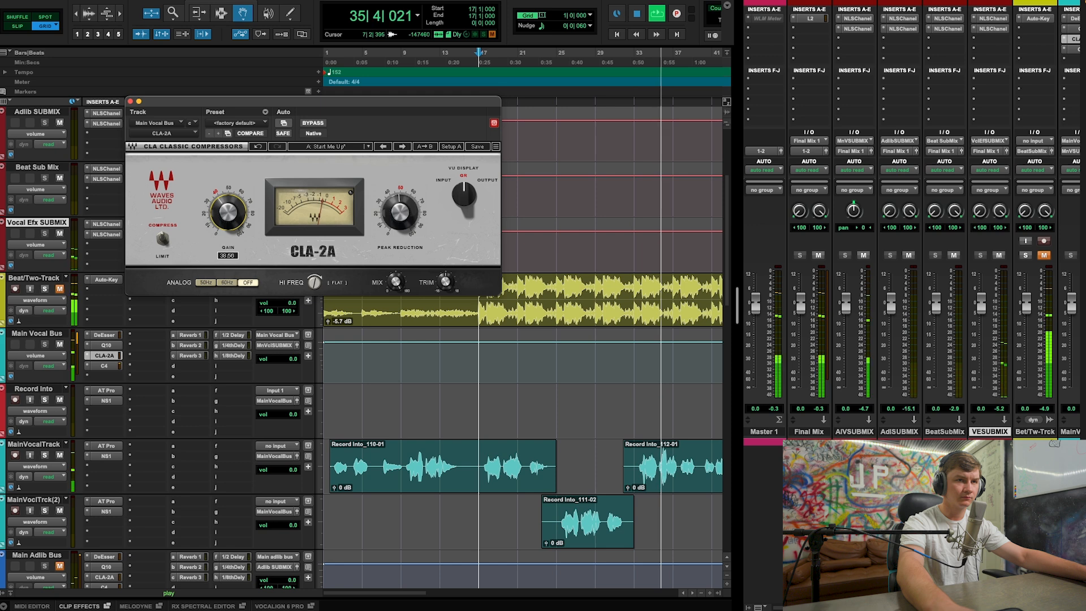
drag(227, 212, 228, 213)
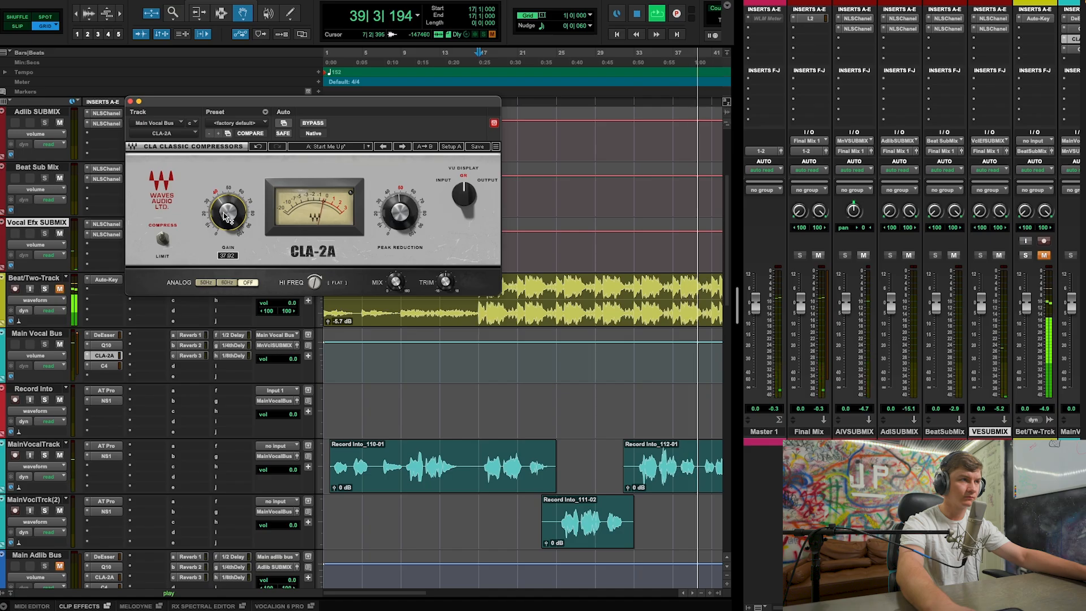
Step: Open the C4 on Main Vocal Bus and adjust its second and third band thresholds to -17.9 and -25.7 during playback from bar 19
click(130, 101)
key(space)
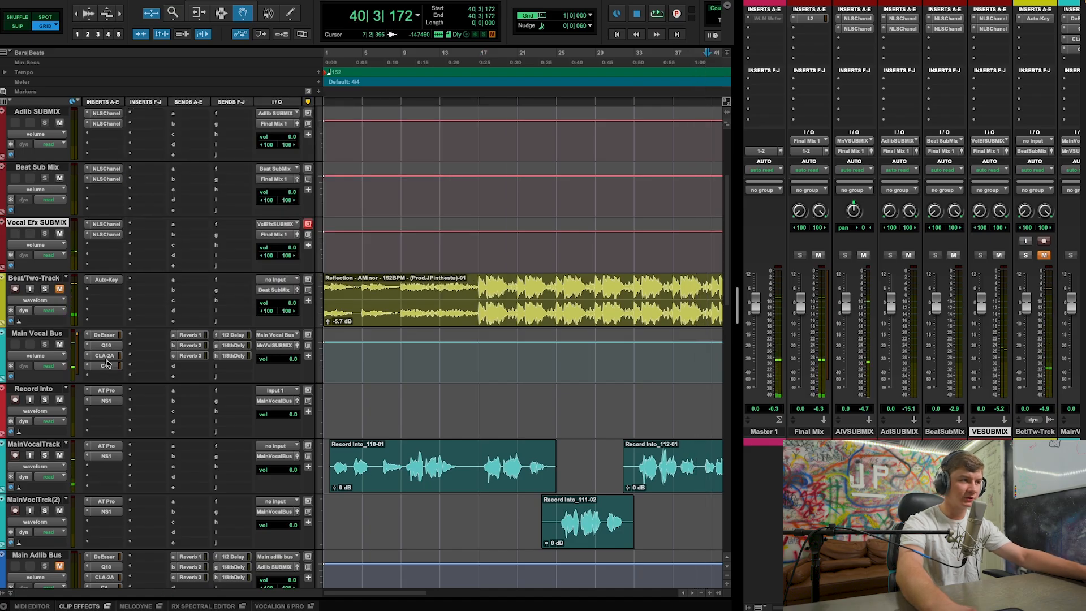
click(104, 365)
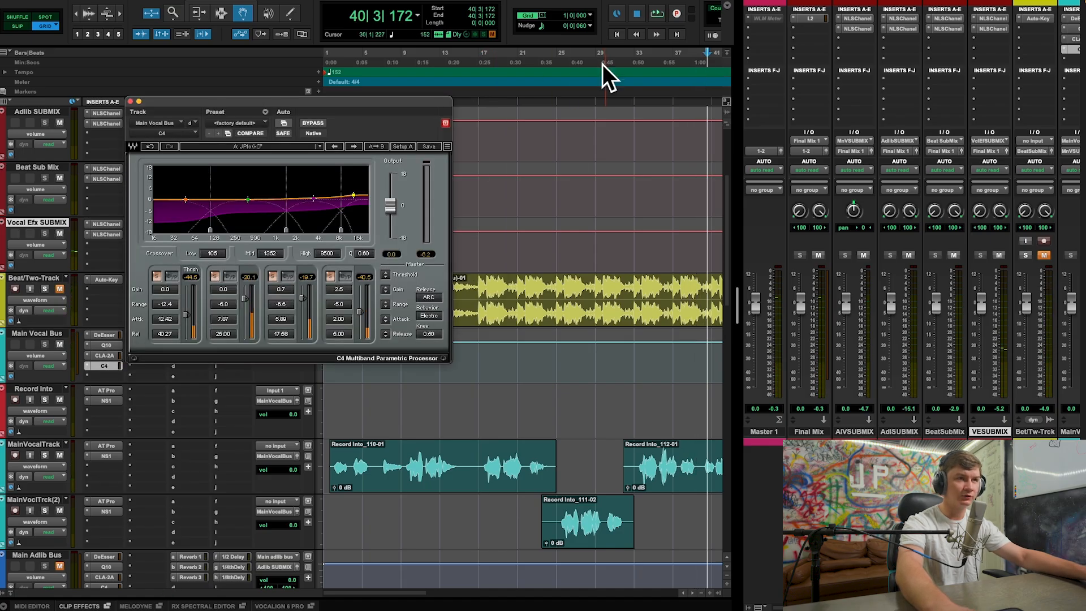
click(499, 52)
key(space)
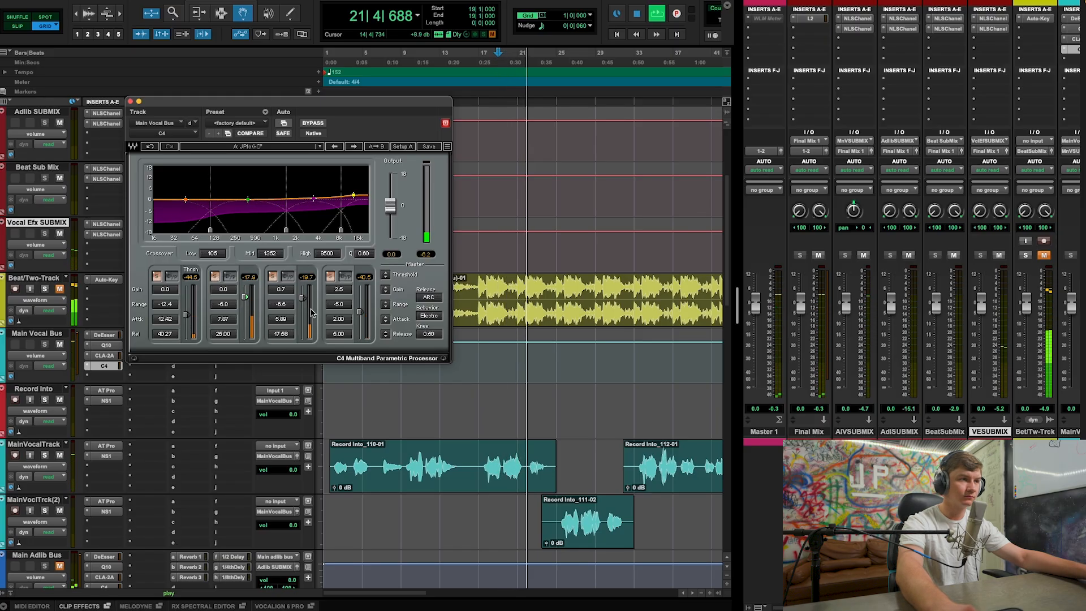
drag(303, 298, 302, 302)
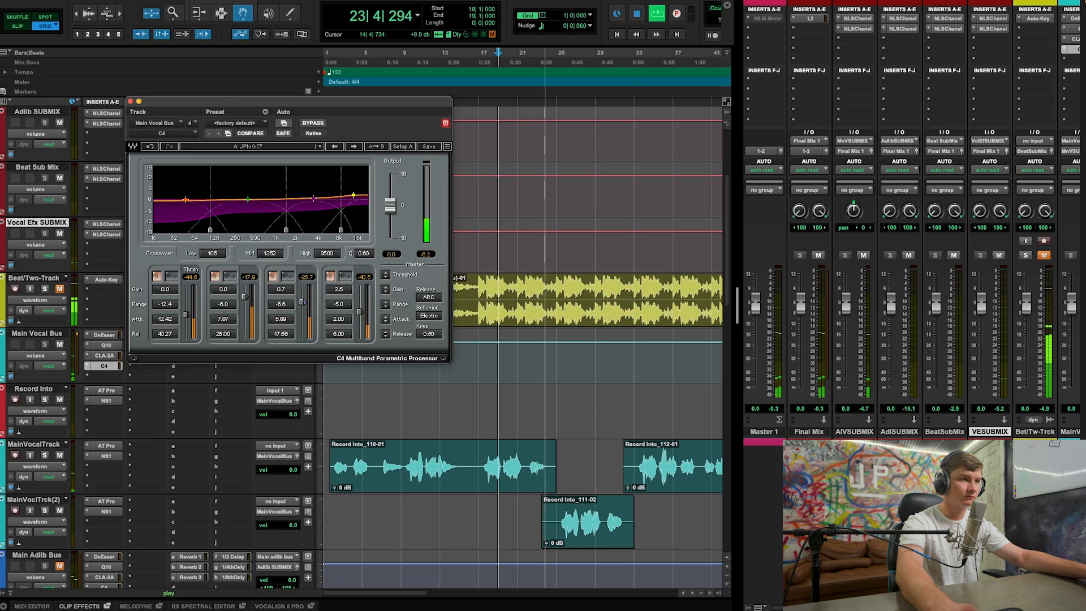
click(131, 101)
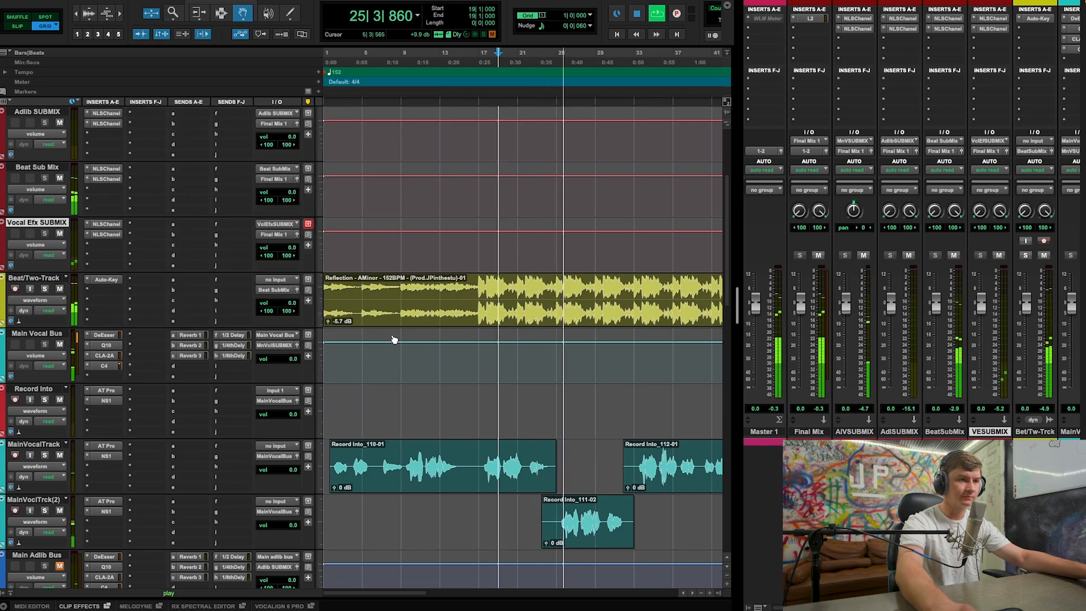
Step: Play the mix from bar 19 with Beat/Two-Track and Main Adlib Bus unmuted, and check the CLA-2A on Main Adlib Bus
scroll(450, 332, down, 3)
click(507, 55)
key(space)
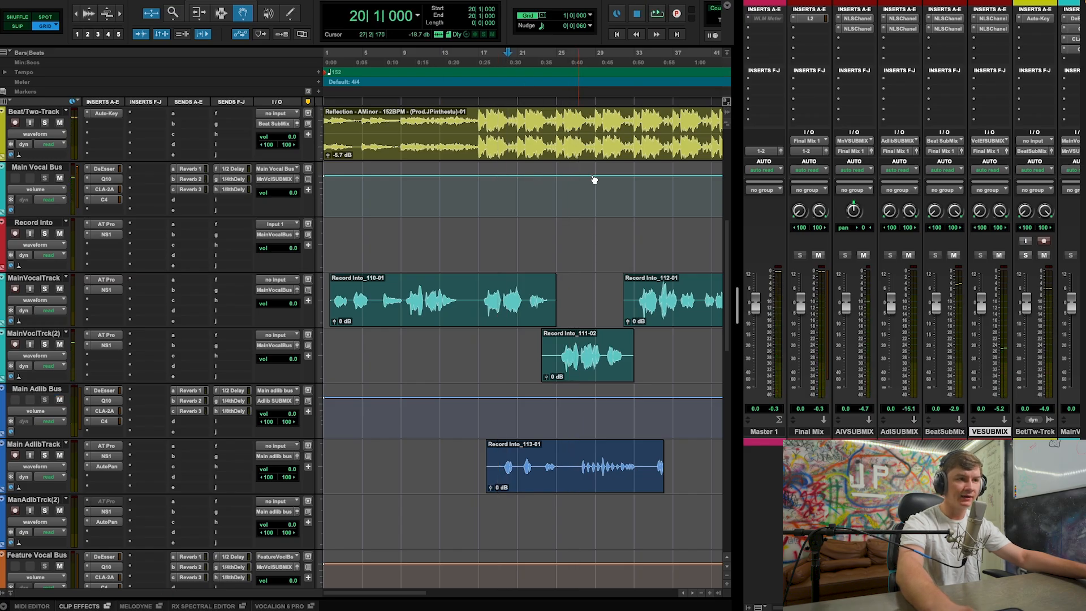
click(501, 59)
key(space)
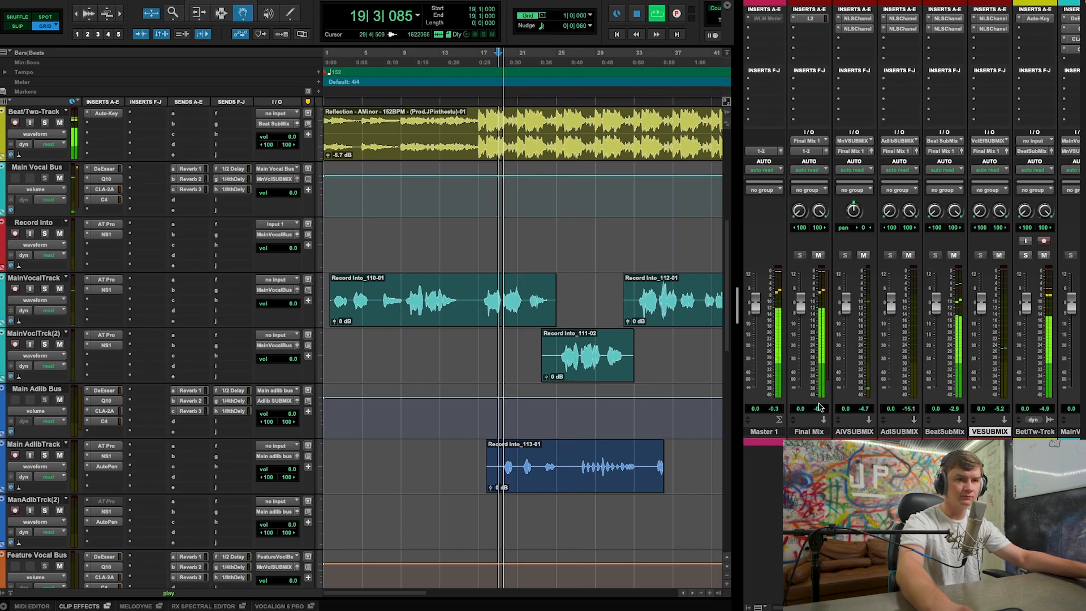
key(space)
click(105, 411)
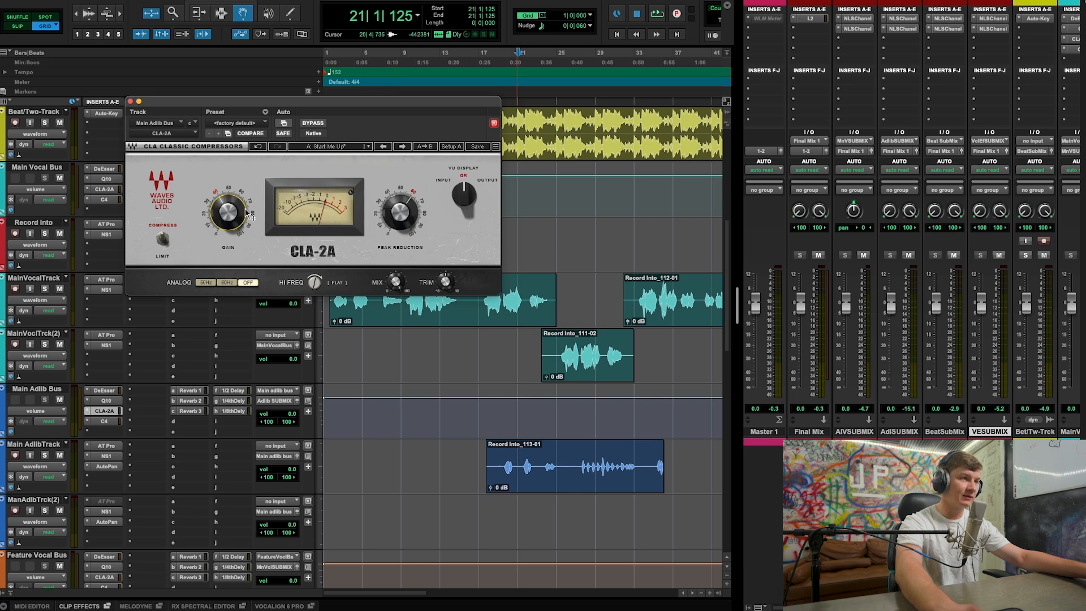
click(129, 101)
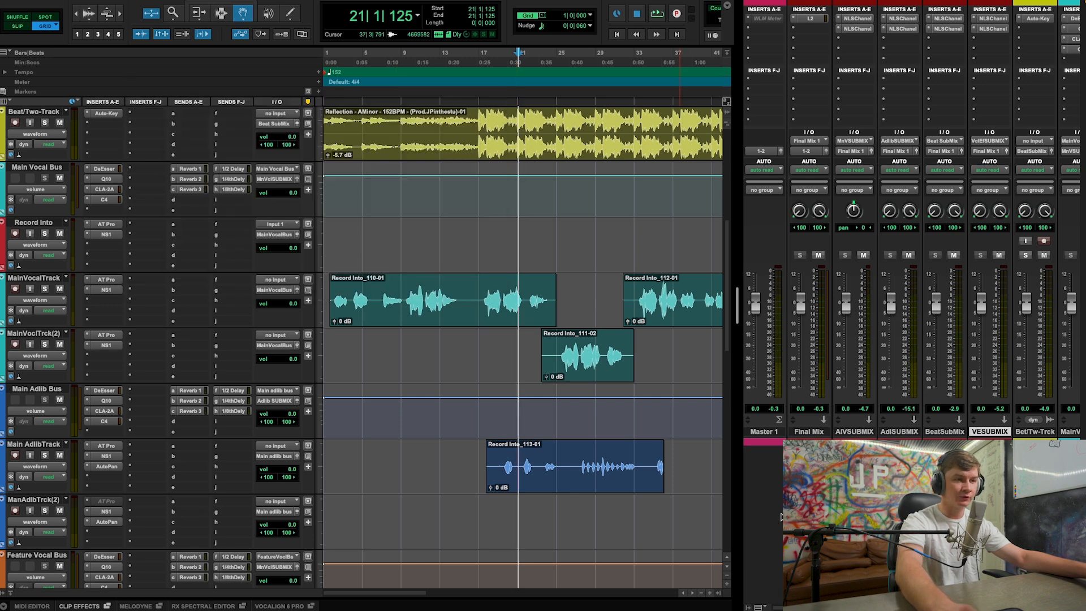
Step: Play the mix from bar 28 while checking the levels of the vocal, ad-lib, beat and submix tracks, and stop playback
click(581, 60)
click(589, 61)
key(space)
scroll(407, 431, up, 5)
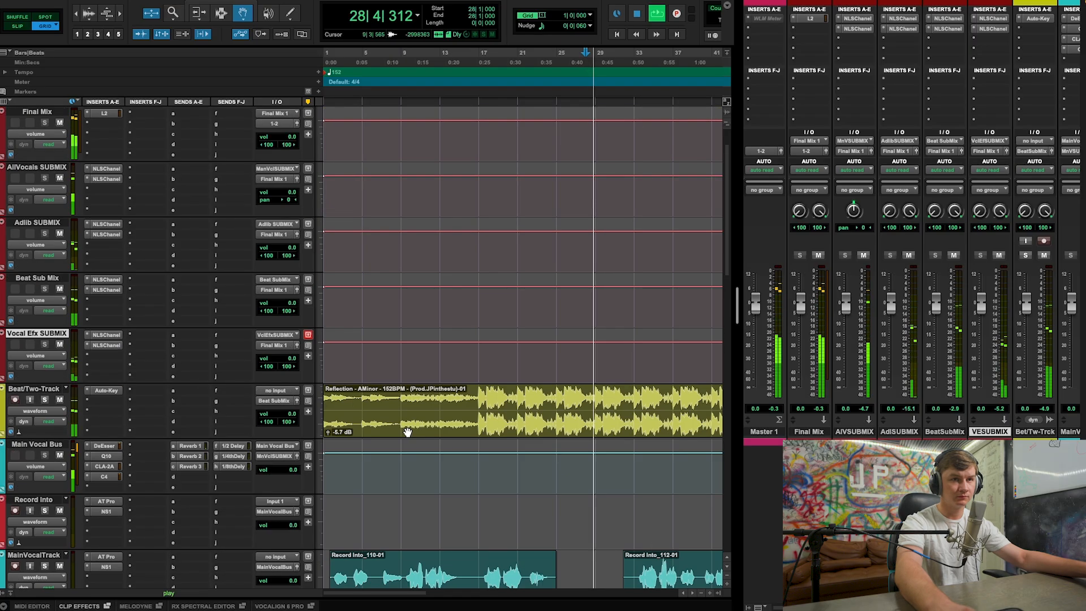
scroll(408, 432, down, 1)
scroll(509, 458, down, 2)
scroll(616, 483, down, 2)
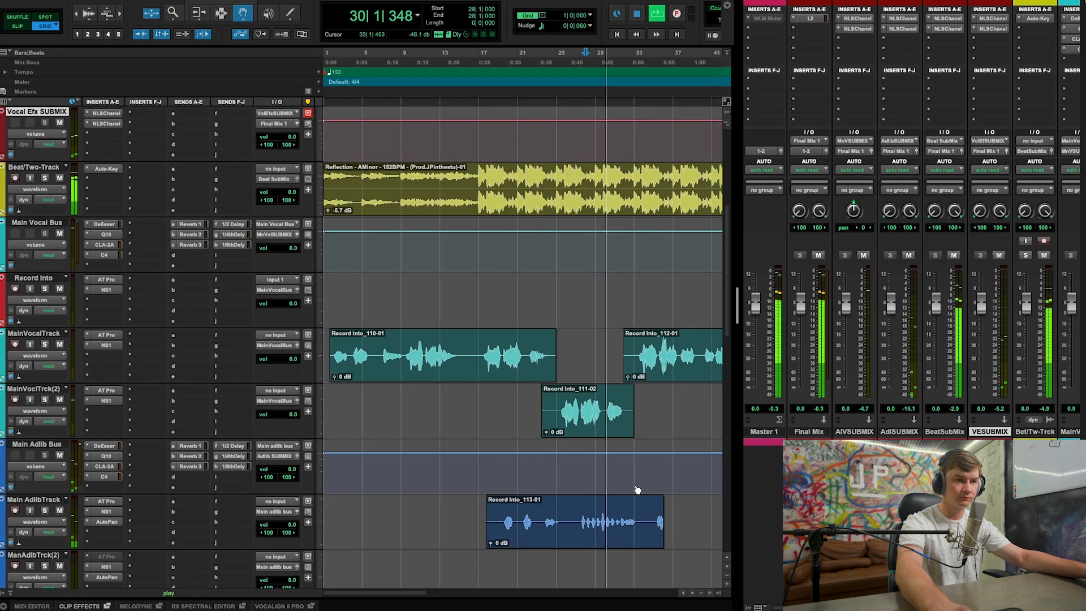
scroll(637, 491, down, 1)
scroll(572, 436, up, 4)
scroll(427, 170, up, 2)
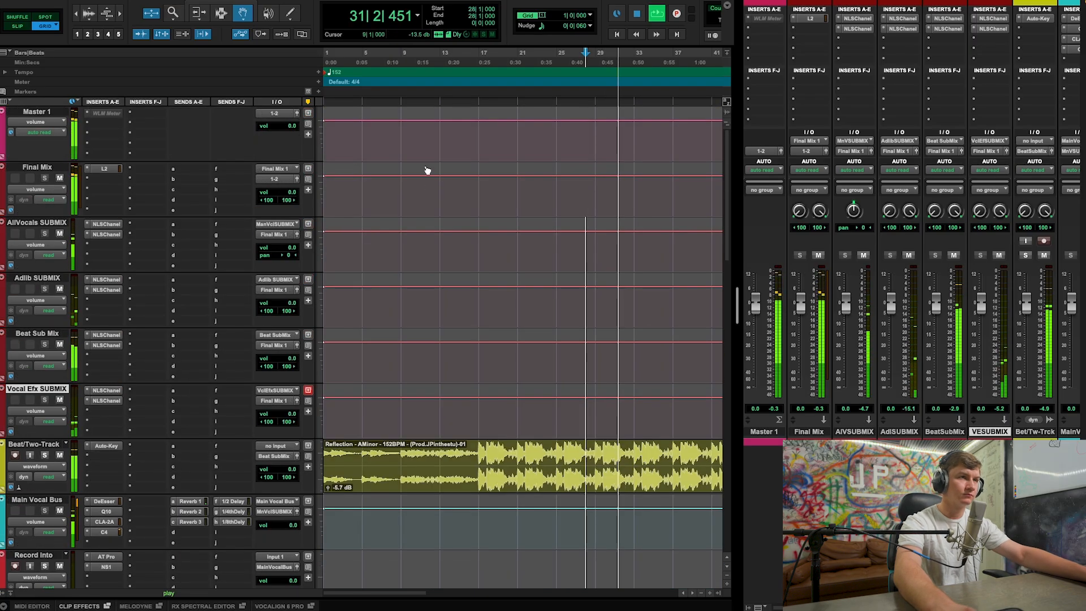
key(space)
Step: Open the L2 on Final Mix, toggle it inactive and active, and leave it inactive with its window closed
click(115, 173)
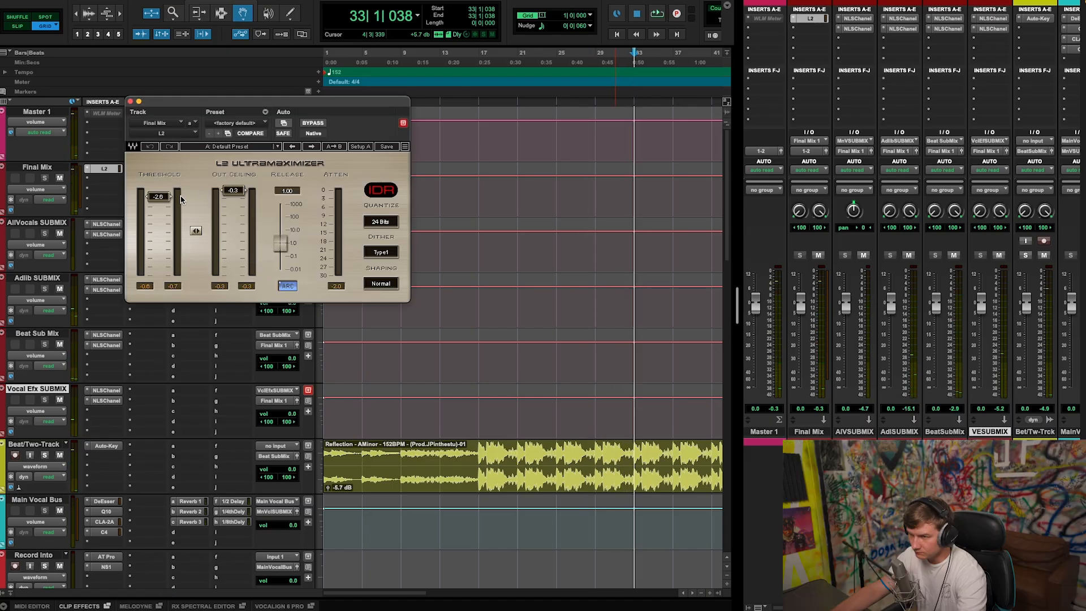
drag(161, 102, 273, 129)
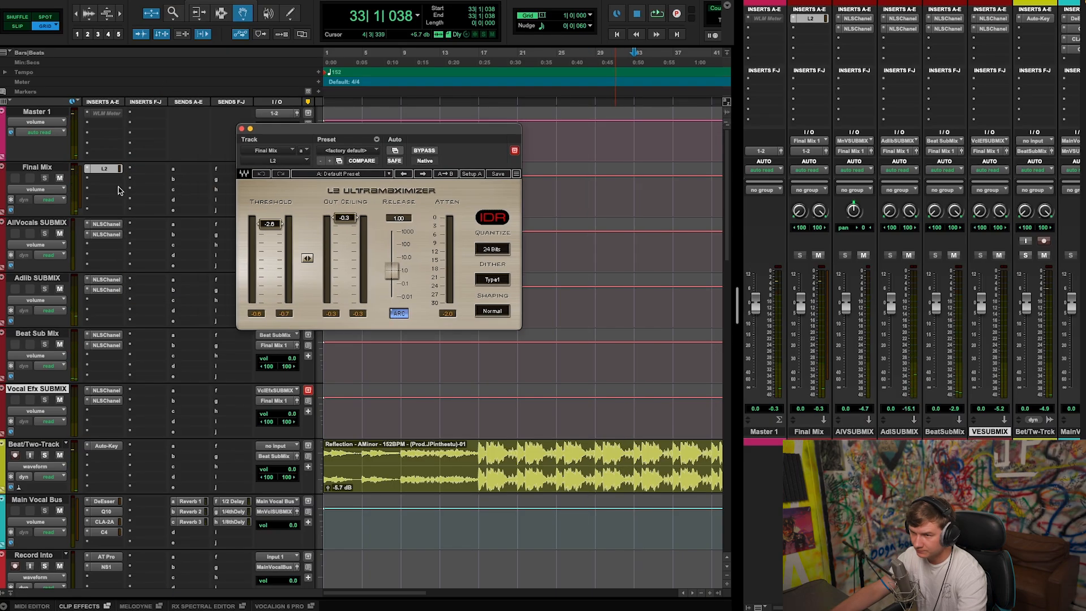
click(103, 178)
click(61, 175)
right_click(103, 171)
click(113, 192)
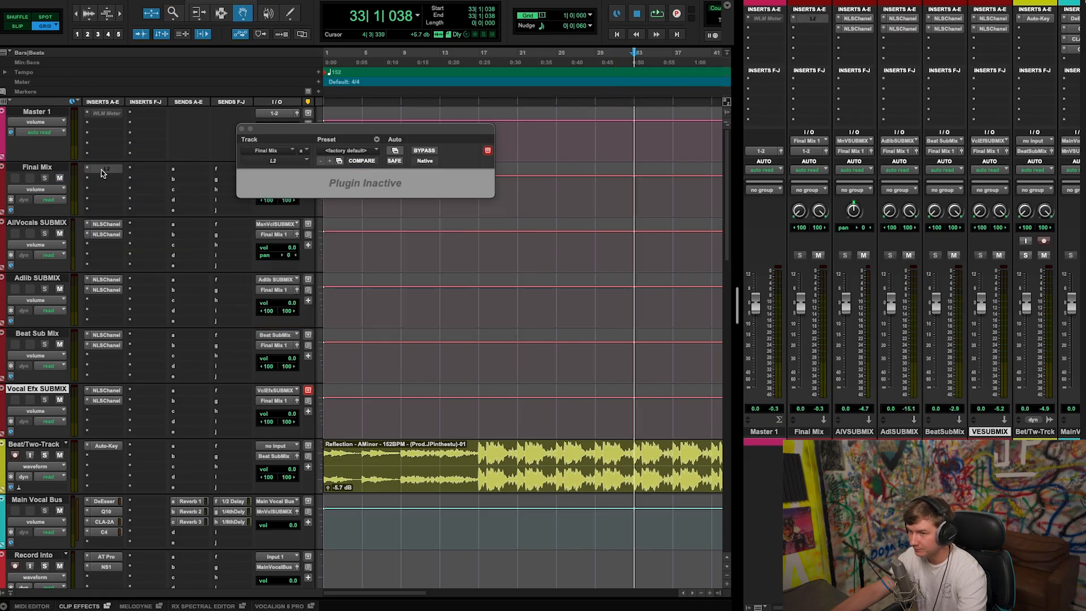
right_click(103, 171)
click(128, 192)
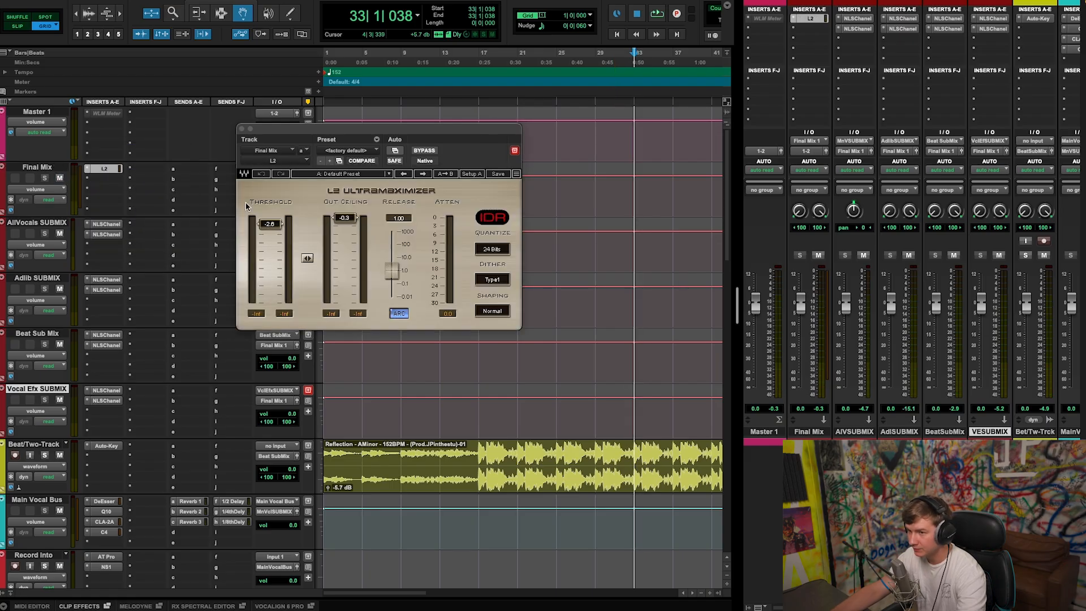
right_click(104, 169)
click(113, 192)
click(242, 132)
Step: Play the mix from bar 17 without the L2, and mute Beat/Two-Track to hear the vocals alone from bar 18
scroll(681, 317, down, 2)
scroll(433, 169, down, 4)
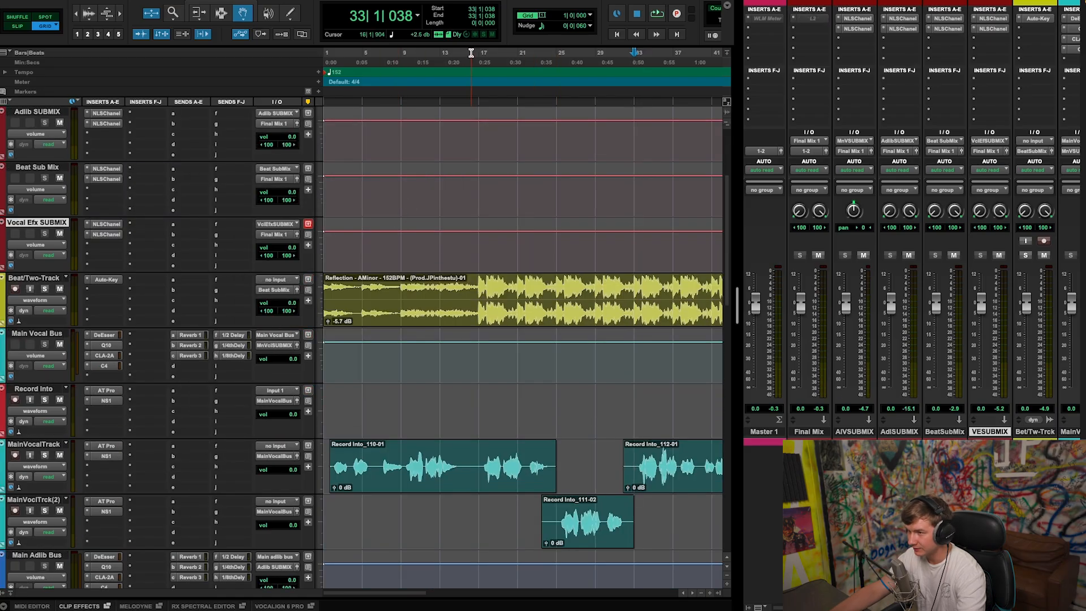
key(space)
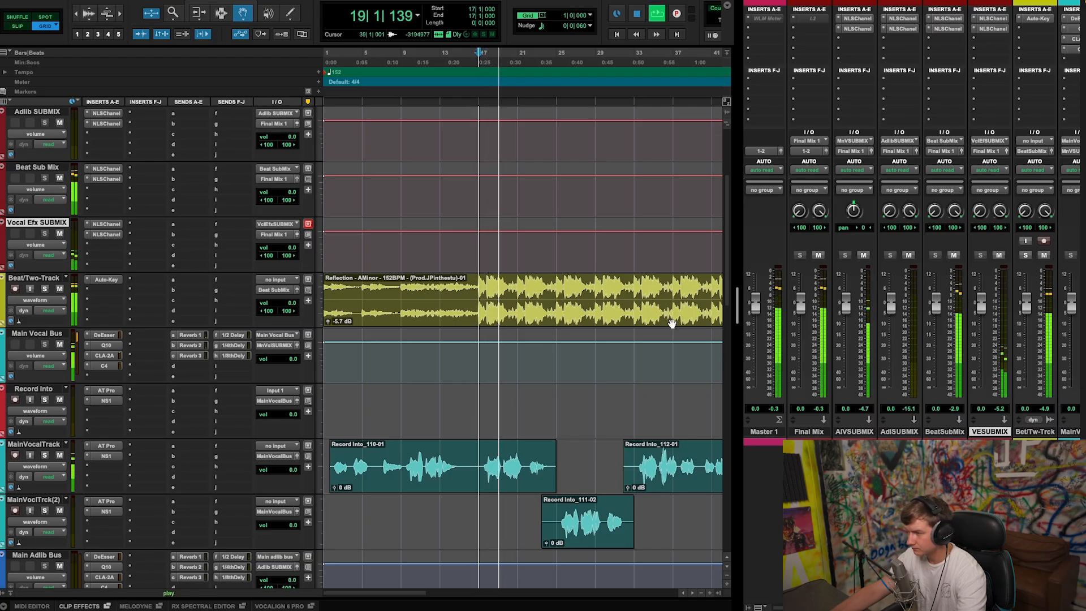
scroll(332, 327, up, 3)
scroll(169, 322, down, 2)
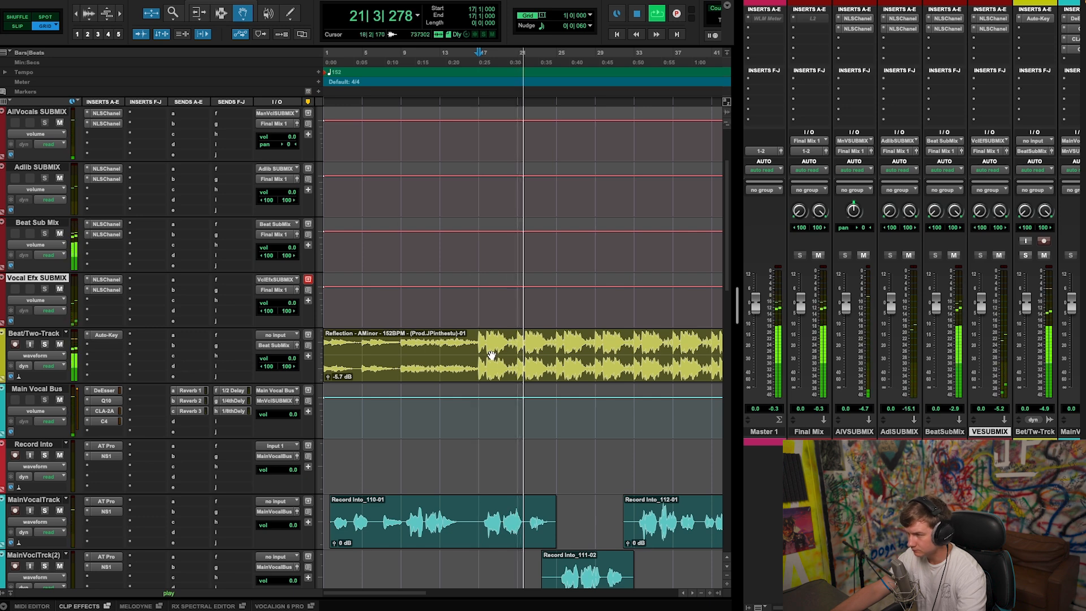
click(59, 345)
click(493, 64)
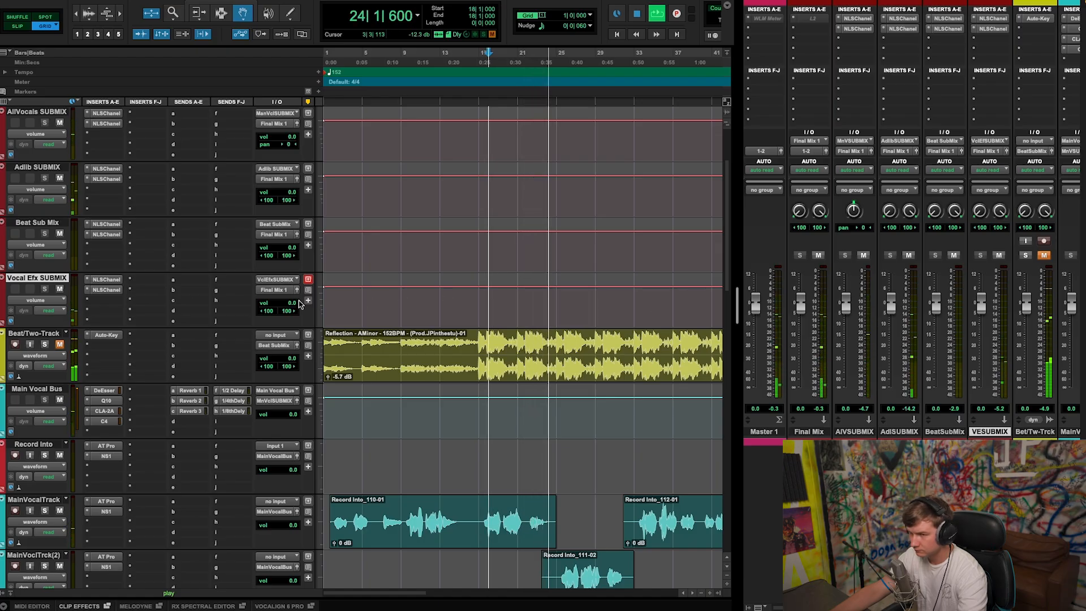
Step: Reactivate the L2 on Final Mix and set its threshold to -5.1 during playback from bar 17
scroll(59, 449, up, 1)
scroll(93, 158, up, 1)
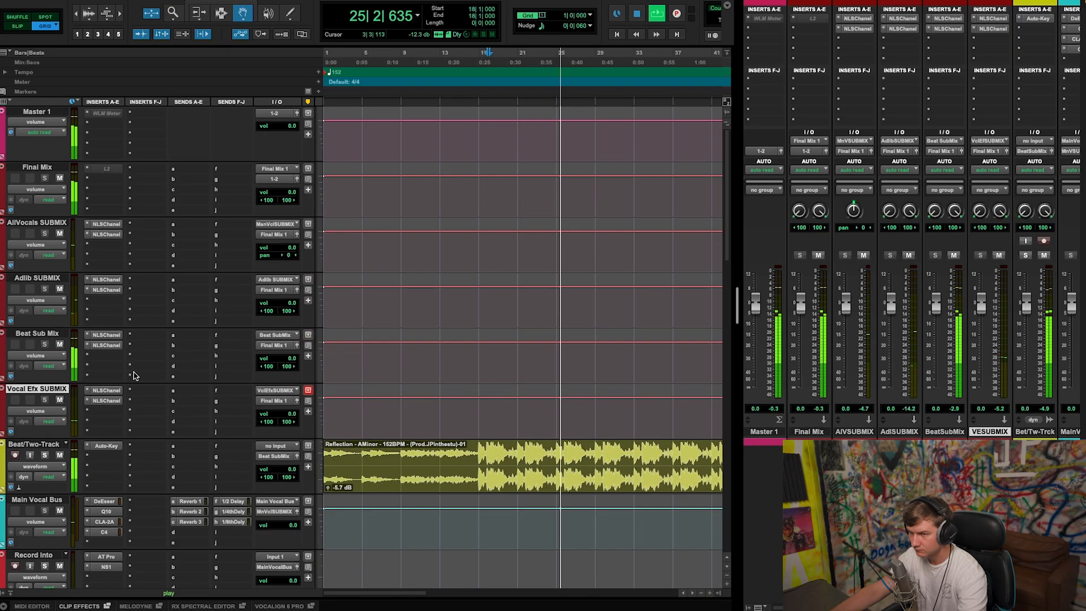
right_click(94, 168)
click(120, 182)
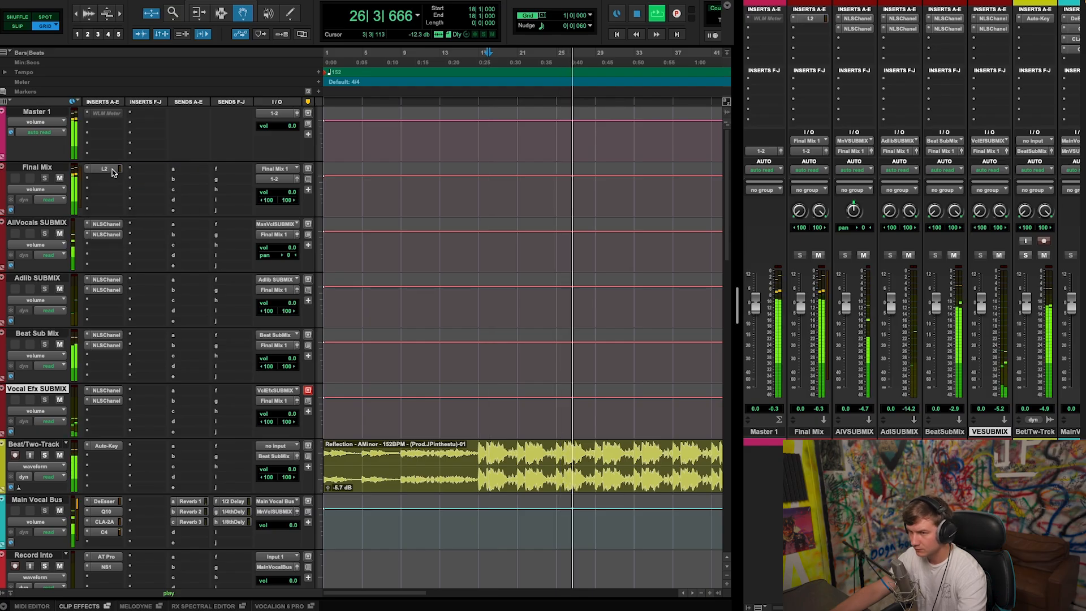
key(space)
click(113, 170)
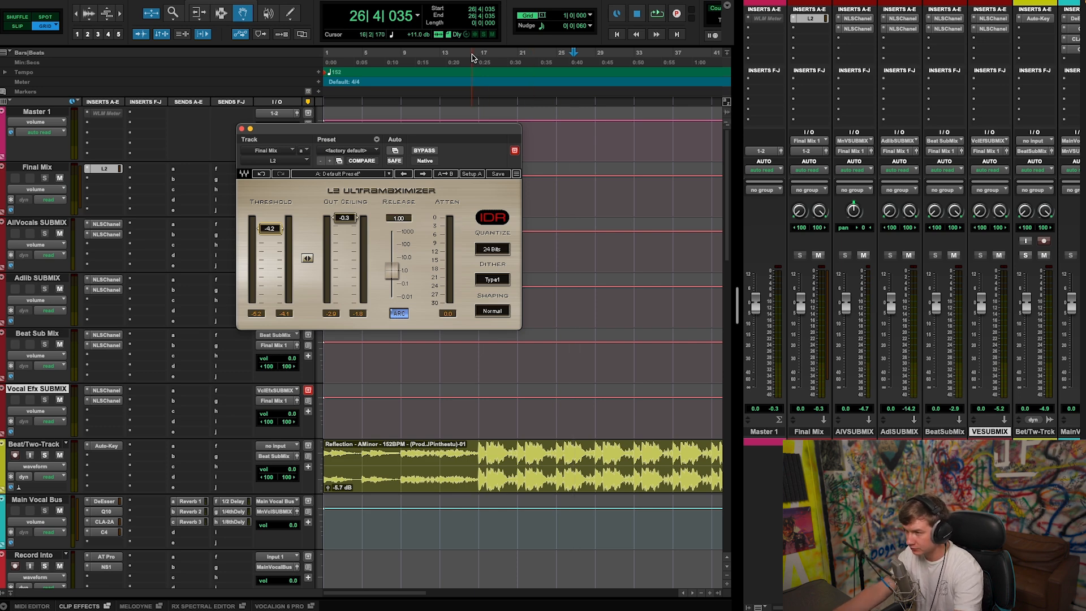
key(space)
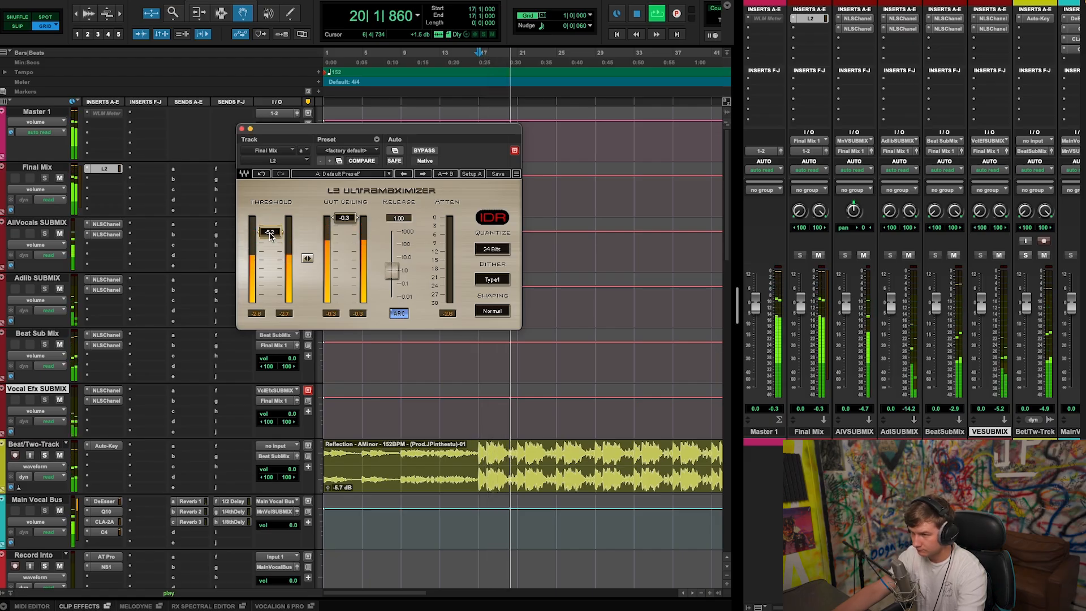
drag(271, 235, 270, 235)
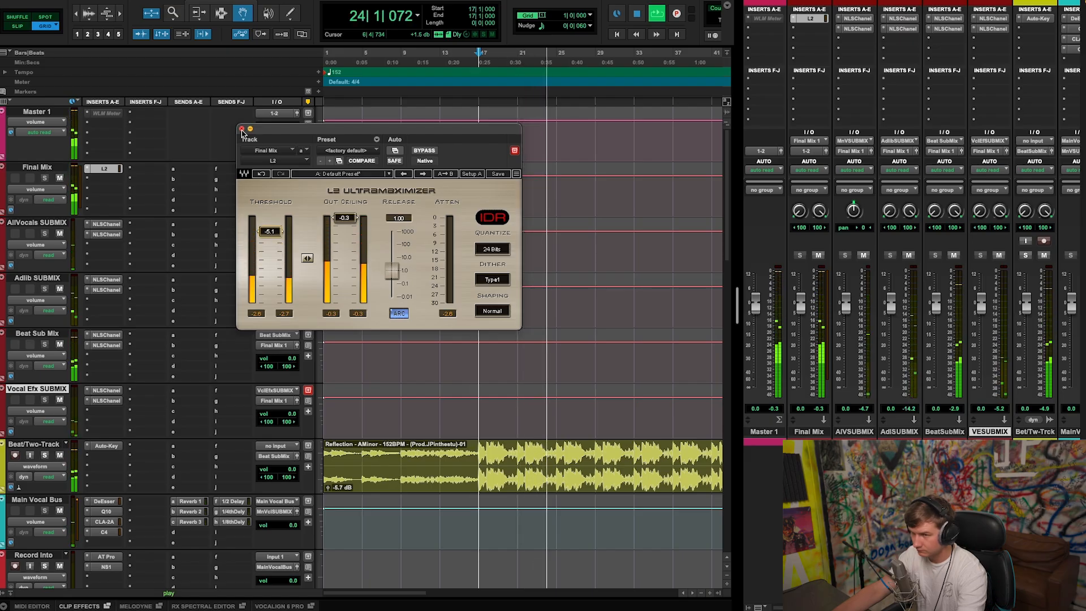
click(241, 129)
Step: Check the track levels and the L2 attenuation on Final Mix as the mix plays, and stop playback near bar 34
scroll(636, 373, down, 4)
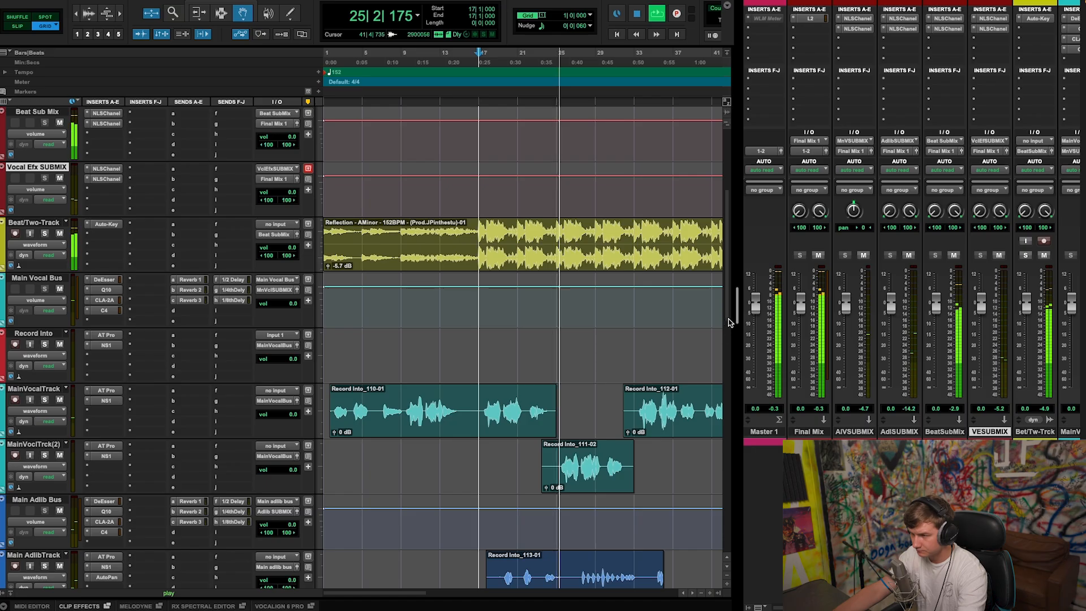
scroll(560, 366, up, 7)
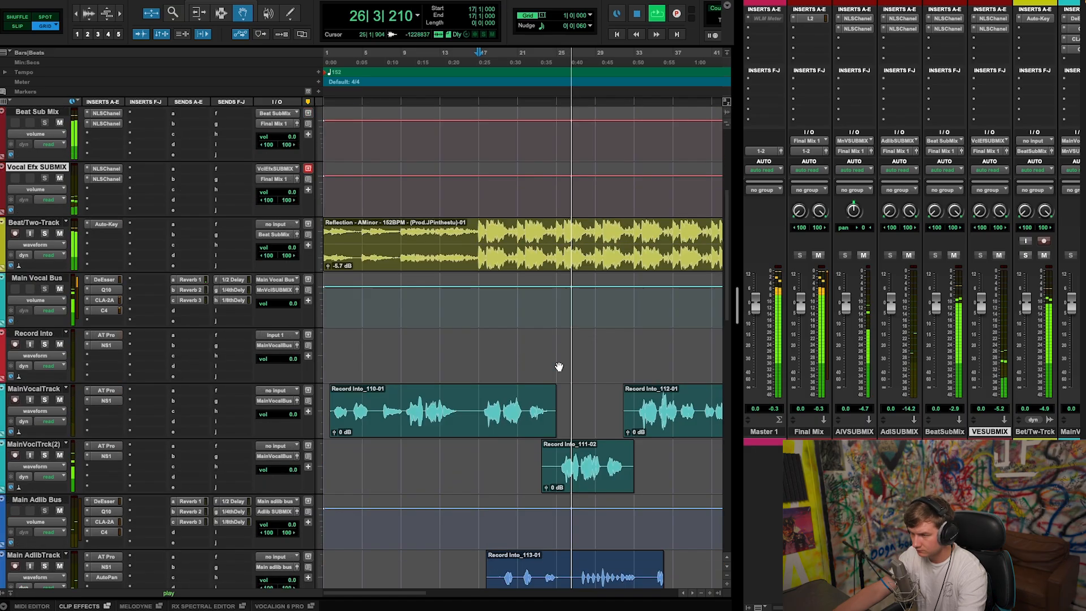
scroll(496, 346, down, 4)
scroll(587, 344, up, 4)
click(106, 169)
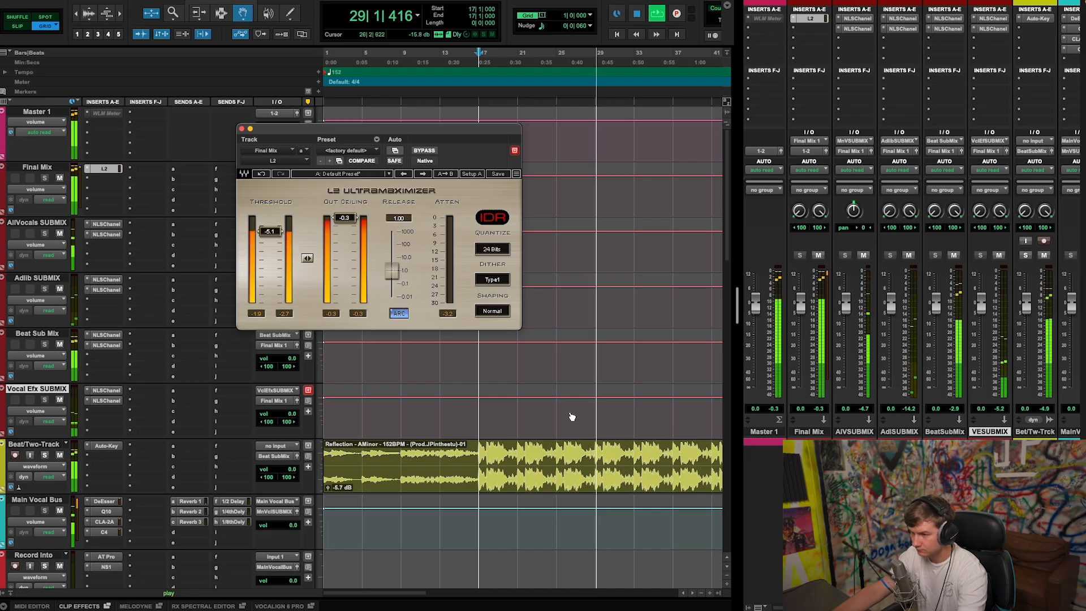
scroll(571, 412, down, 6)
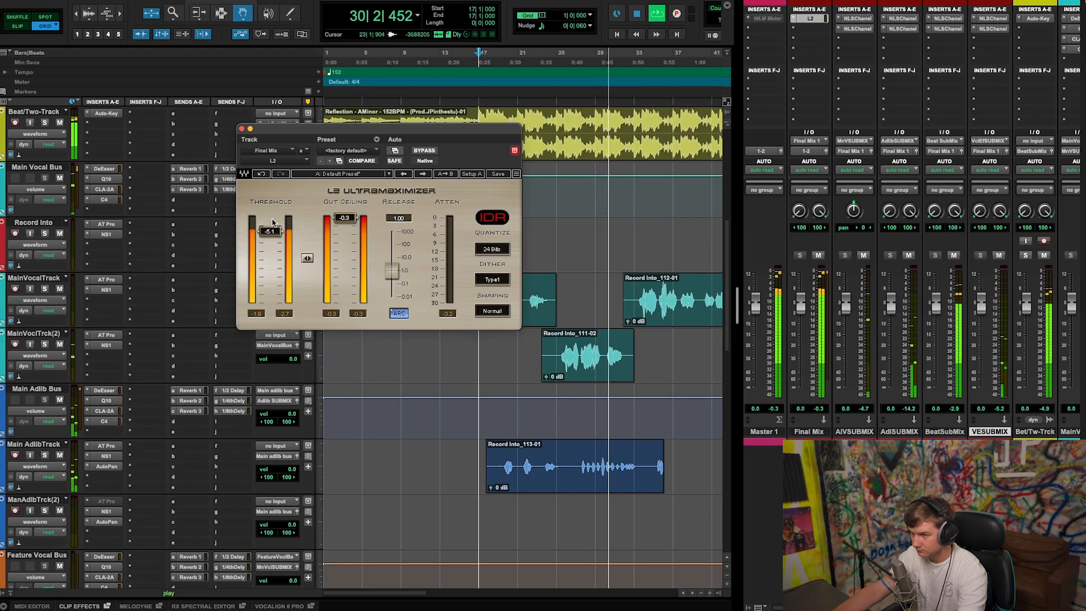
click(242, 129)
scroll(448, 521, up, 3)
drag(404, 594, 442, 586)
key(space)
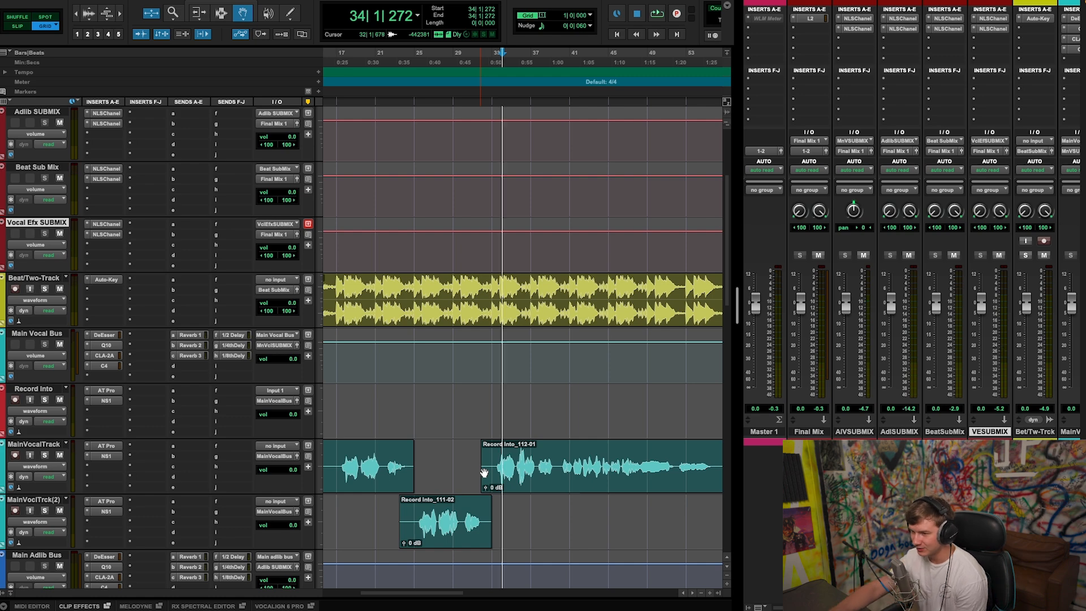
scroll(451, 375, down, 4)
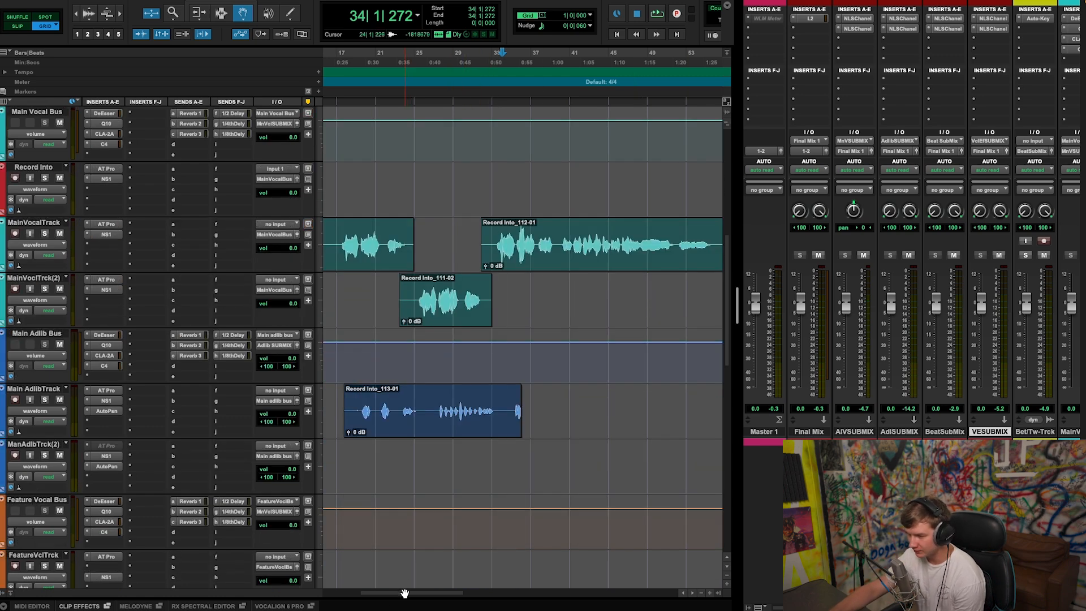
drag(404, 593, 347, 590)
scroll(485, 468, up, 2)
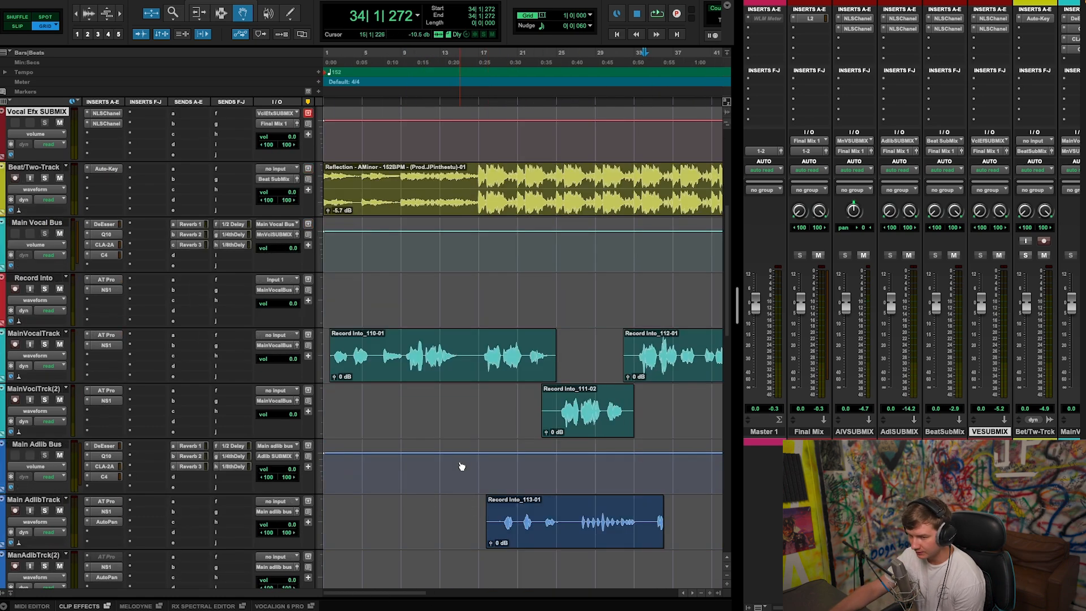
scroll(461, 466, down, 4)
scroll(453, 417, up, 4)
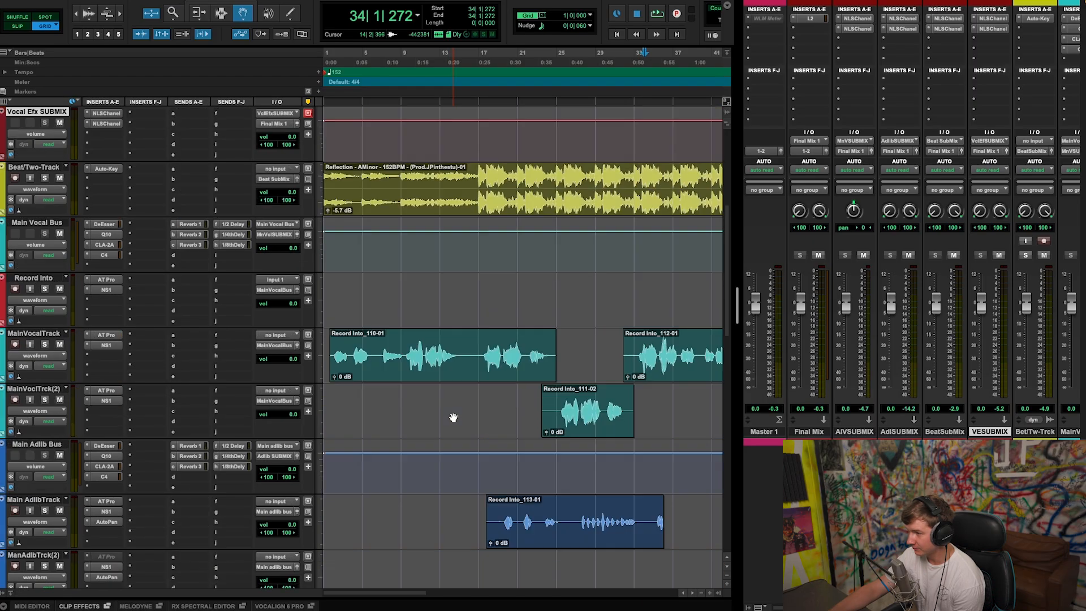
scroll(453, 417, up, 3)
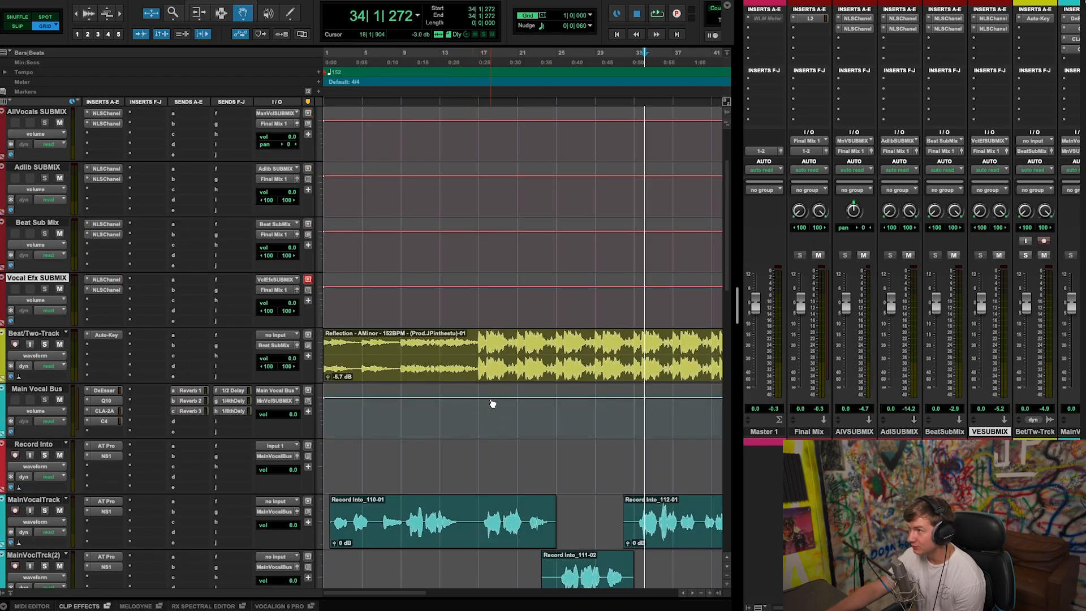
scroll(492, 403, up, 2)
scroll(492, 436, down, 4)
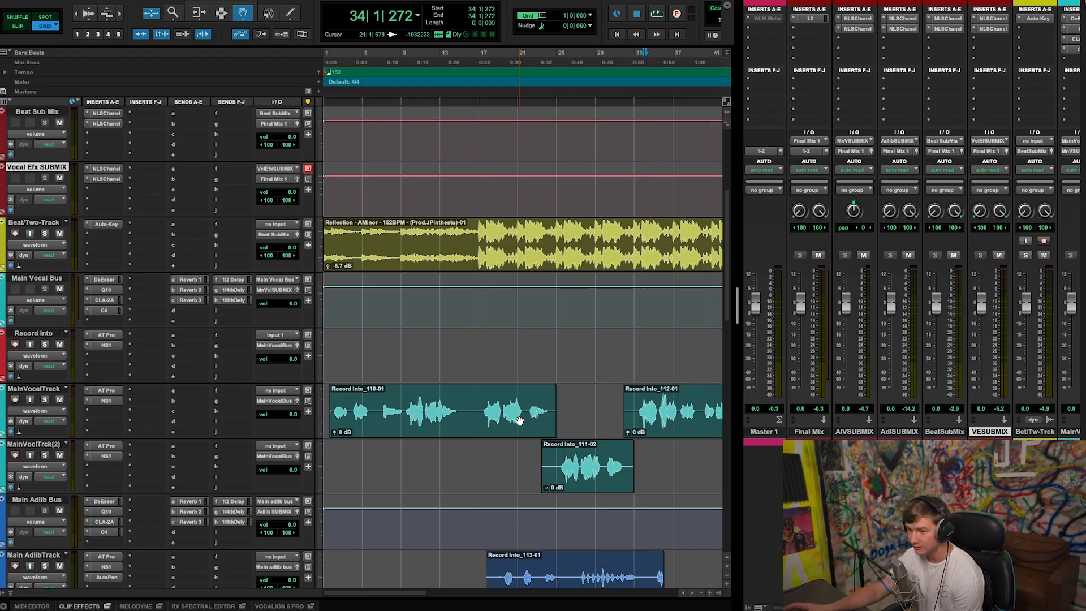
Step: Place the playback start at bar 17 and inspect the NLS Channel inserts on Beat Sub Mix, leaving their windows closed
click(479, 55)
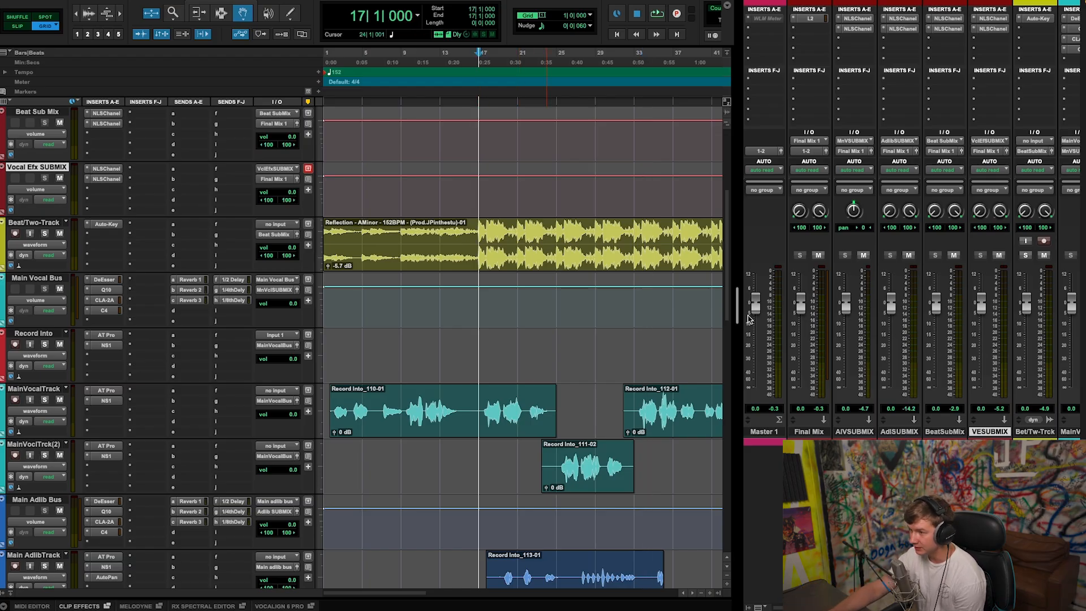
scroll(509, 271, up, 4)
scroll(534, 379, down, 5)
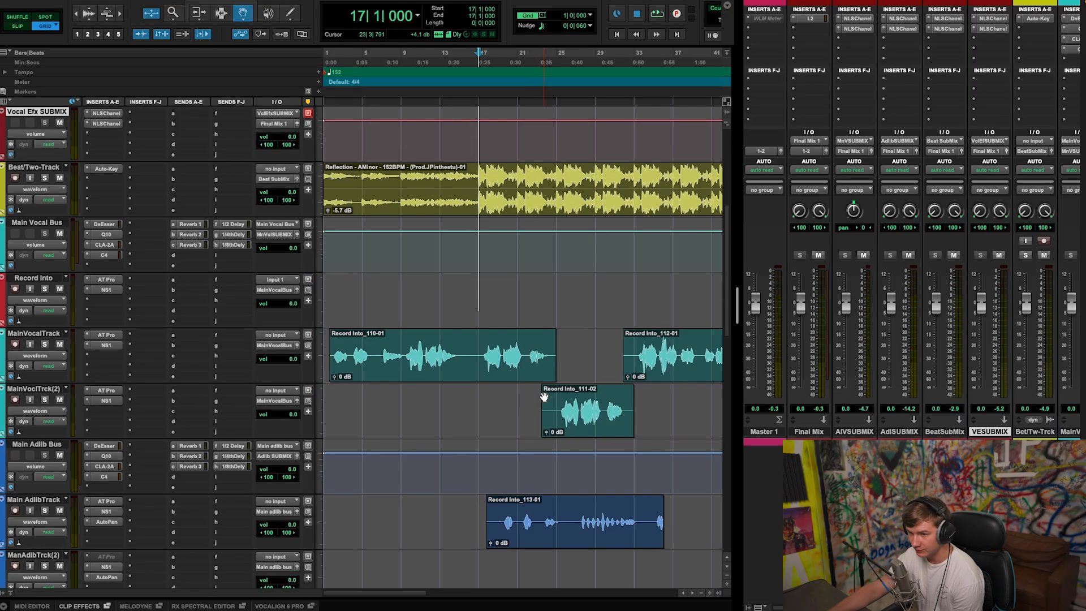
scroll(544, 396, up, 5)
click(106, 335)
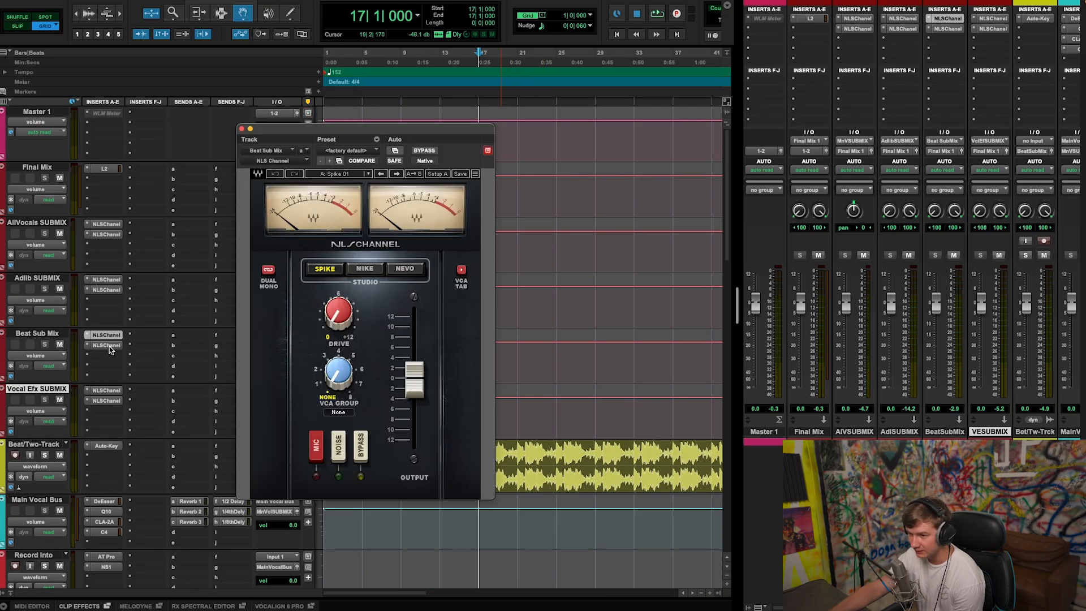
click(110, 345)
click(105, 335)
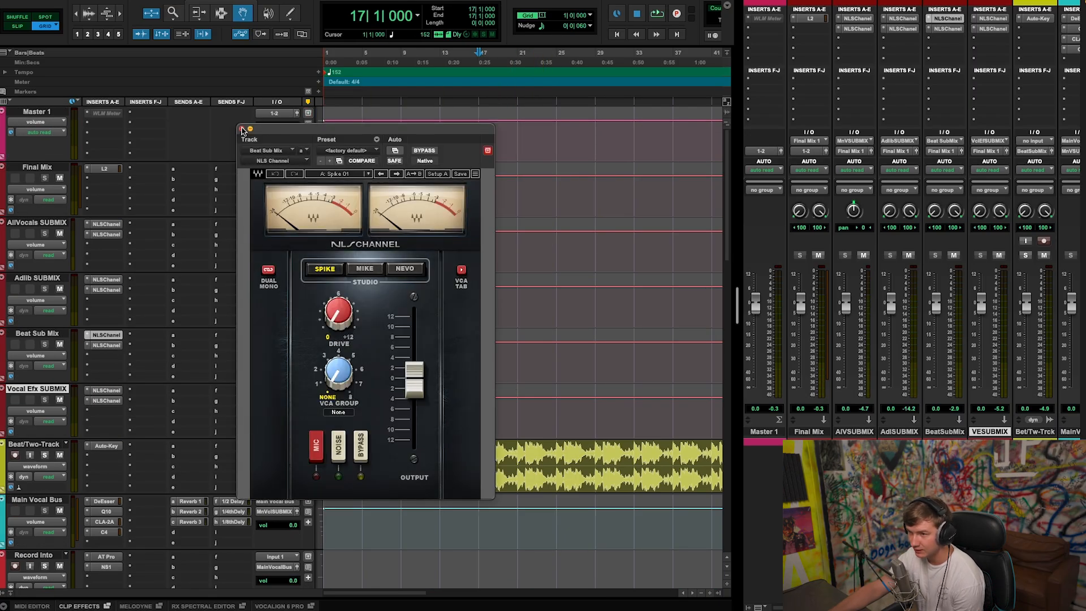
click(242, 130)
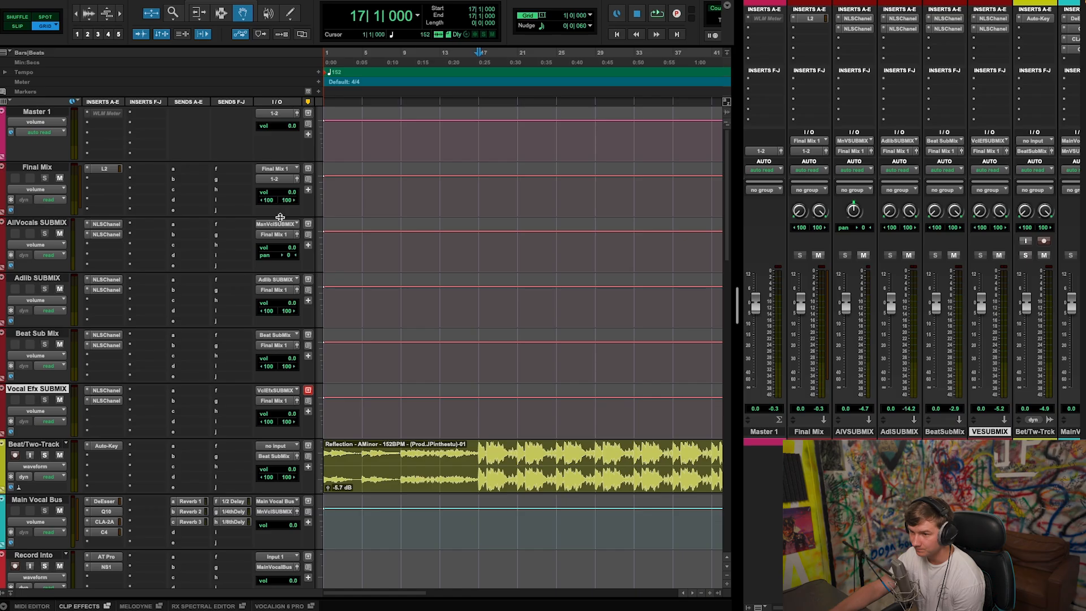
click(116, 337)
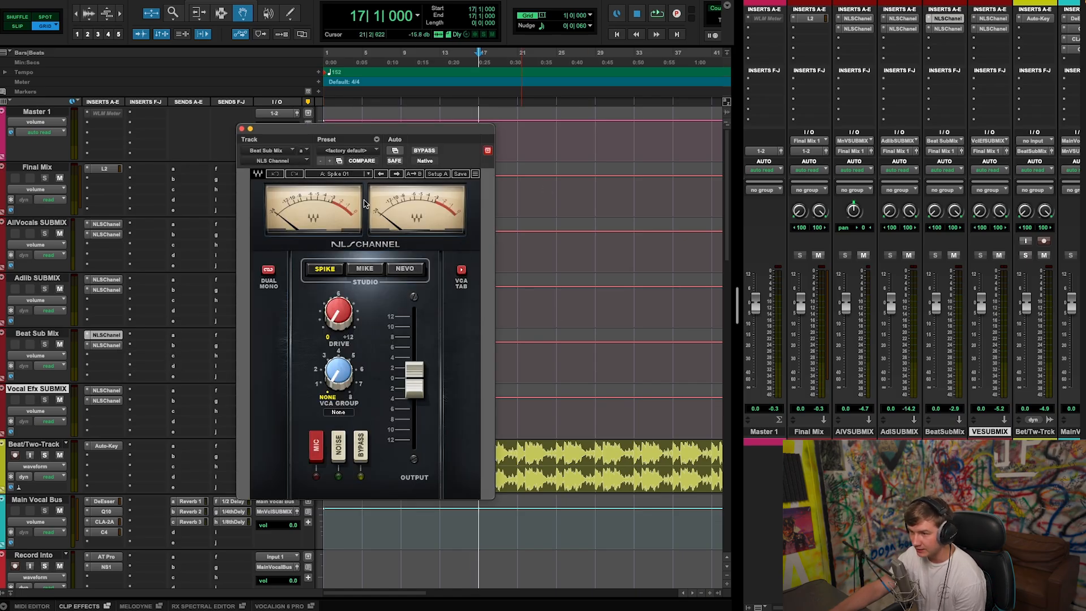
click(241, 132)
Step: Widen the Edit window area beside the mixer and review the template's tracks from the submixes down to the 1/8th Delay
scroll(232, 306, down, 8)
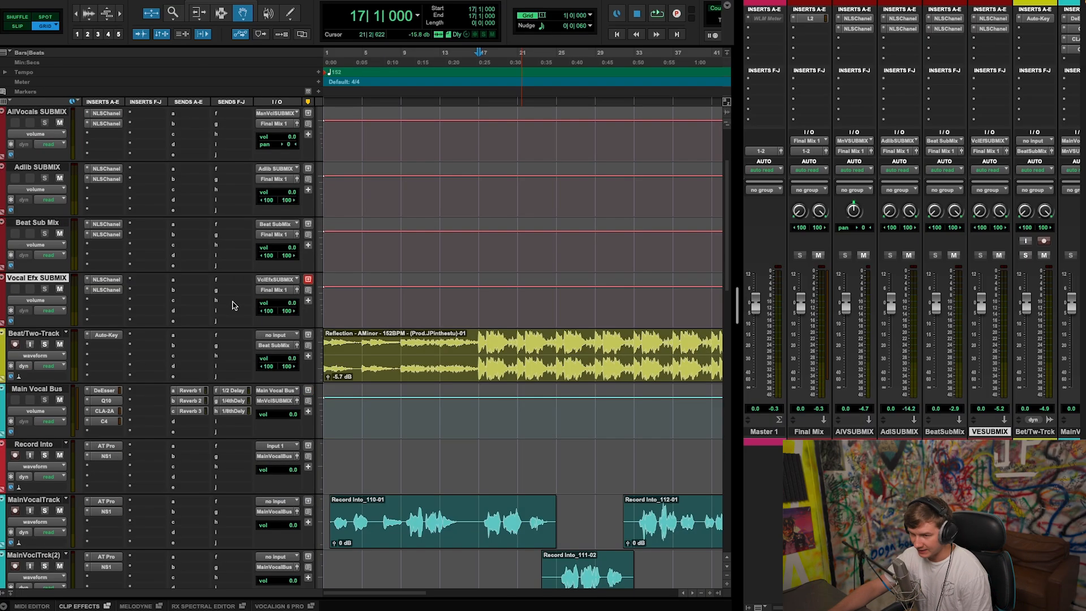
scroll(201, 325, down, 10)
scroll(192, 334, up, 8)
scroll(207, 283, up, 6)
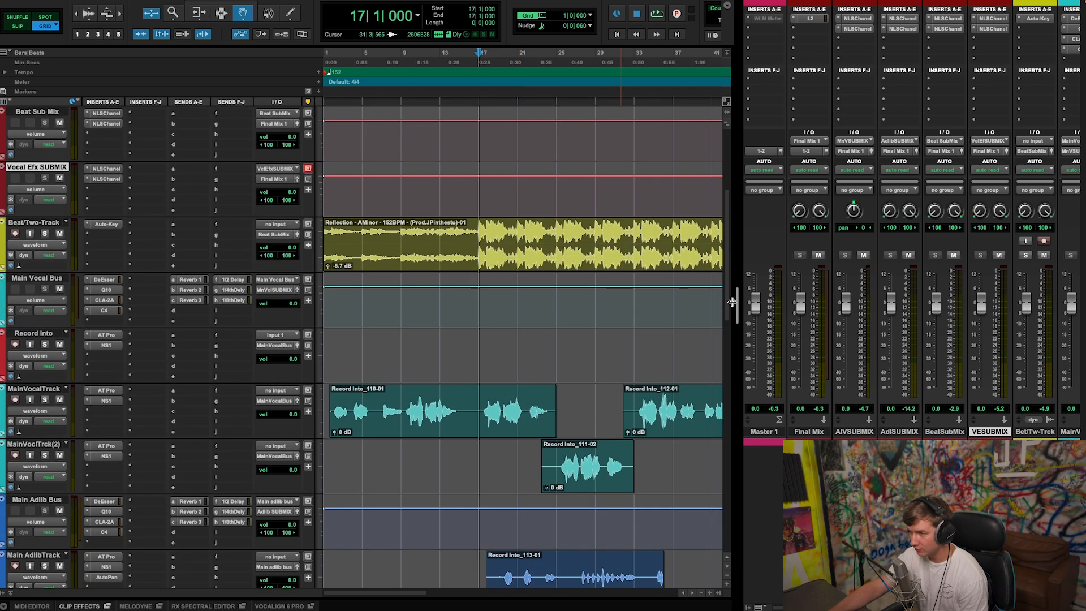
drag(737, 310, 779, 310)
scroll(487, 408, down, 15)
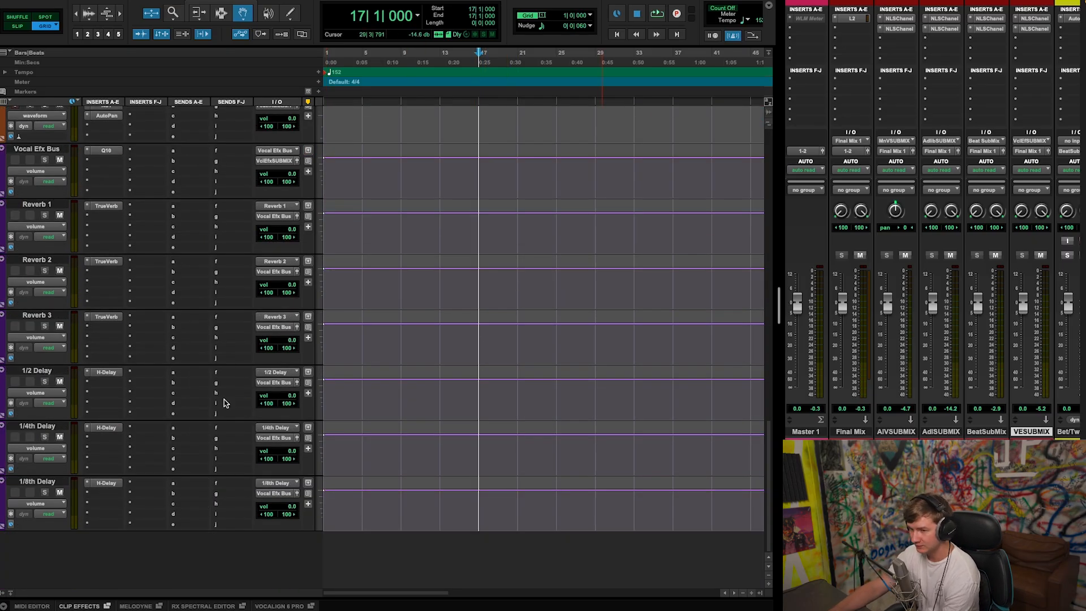
scroll(524, 308, up, 5)
scroll(509, 313, up, 4)
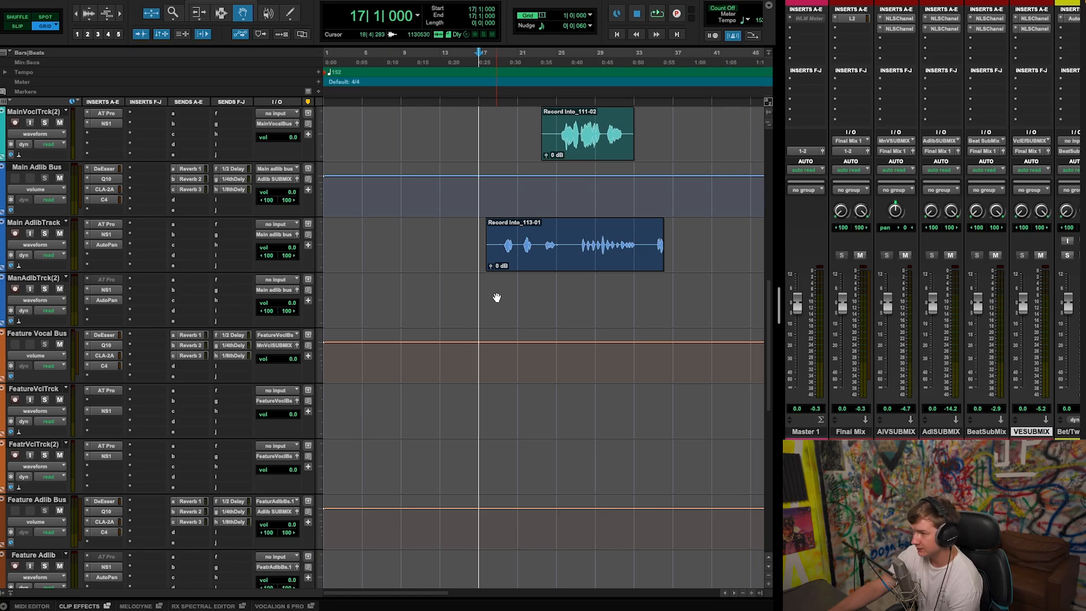
scroll(477, 263, up, 4)
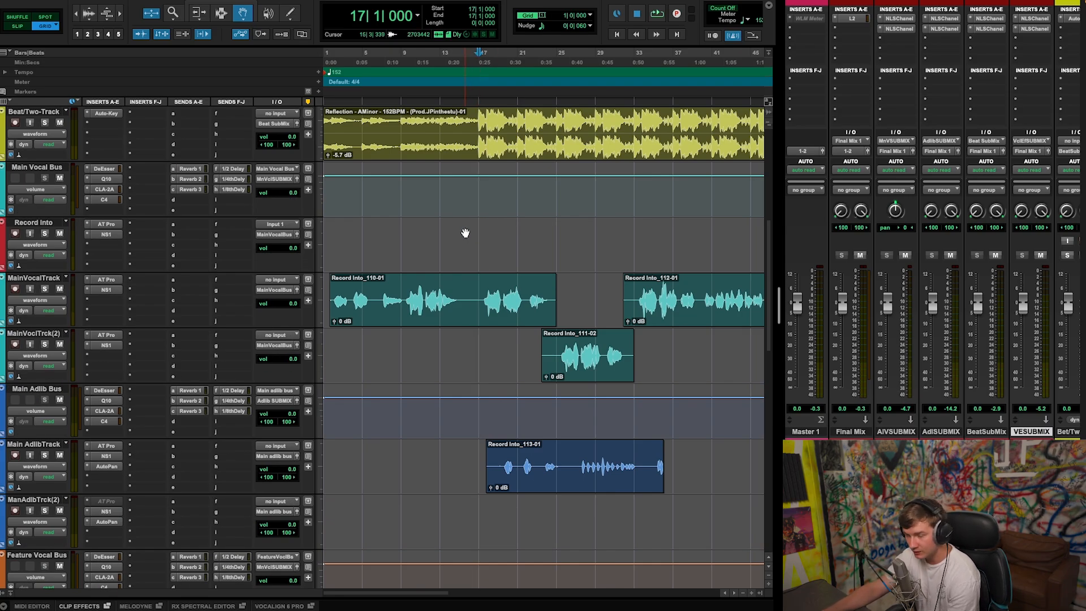
Step: Reposition the playback start around the beat drop, trying bar 18 and settling on bar 17
click(488, 52)
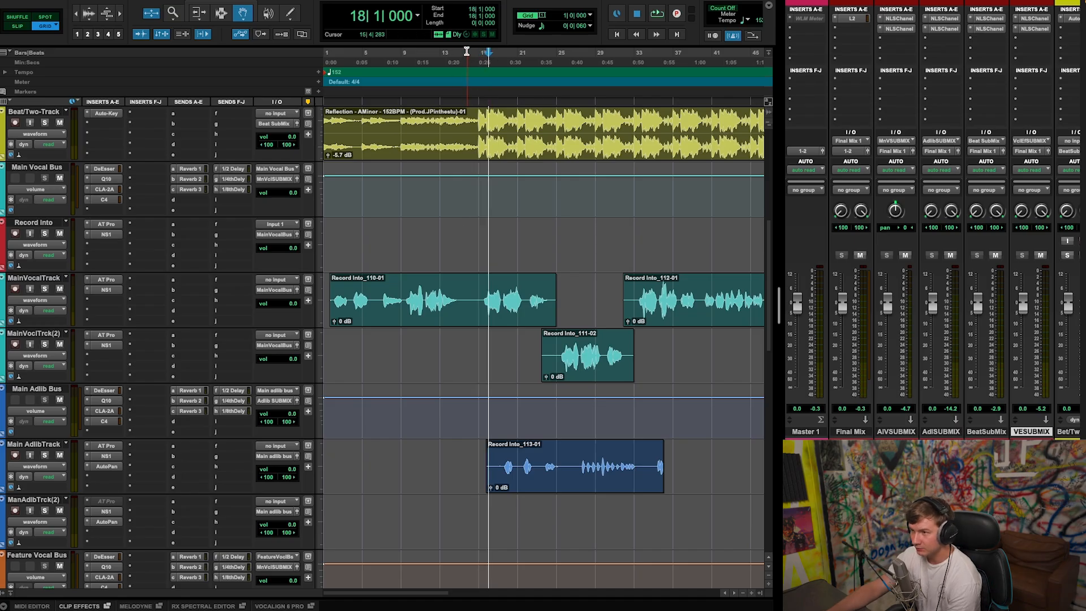
click(472, 52)
click(483, 58)
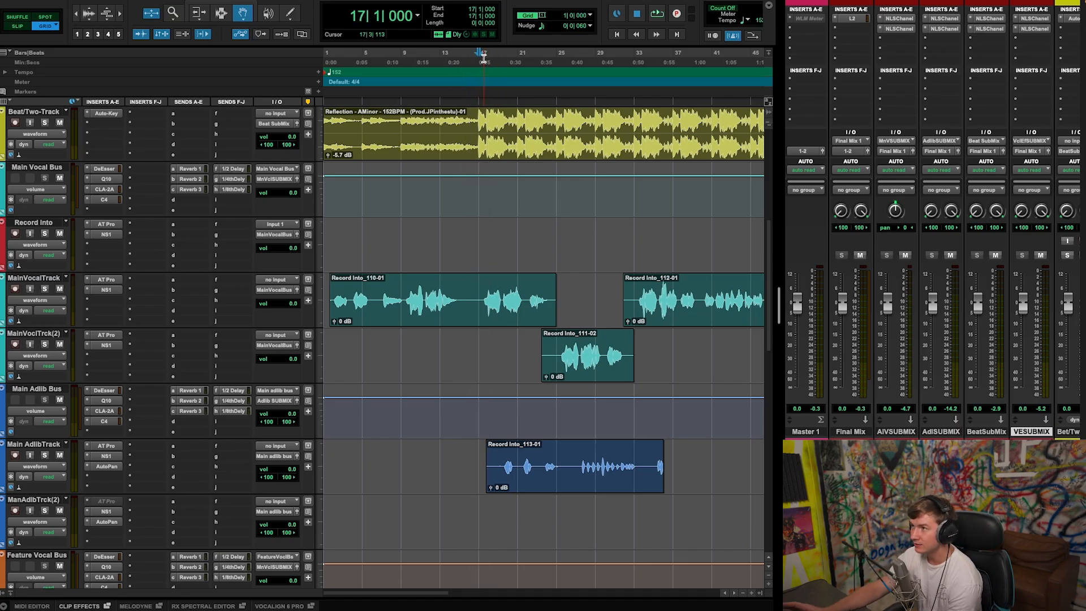